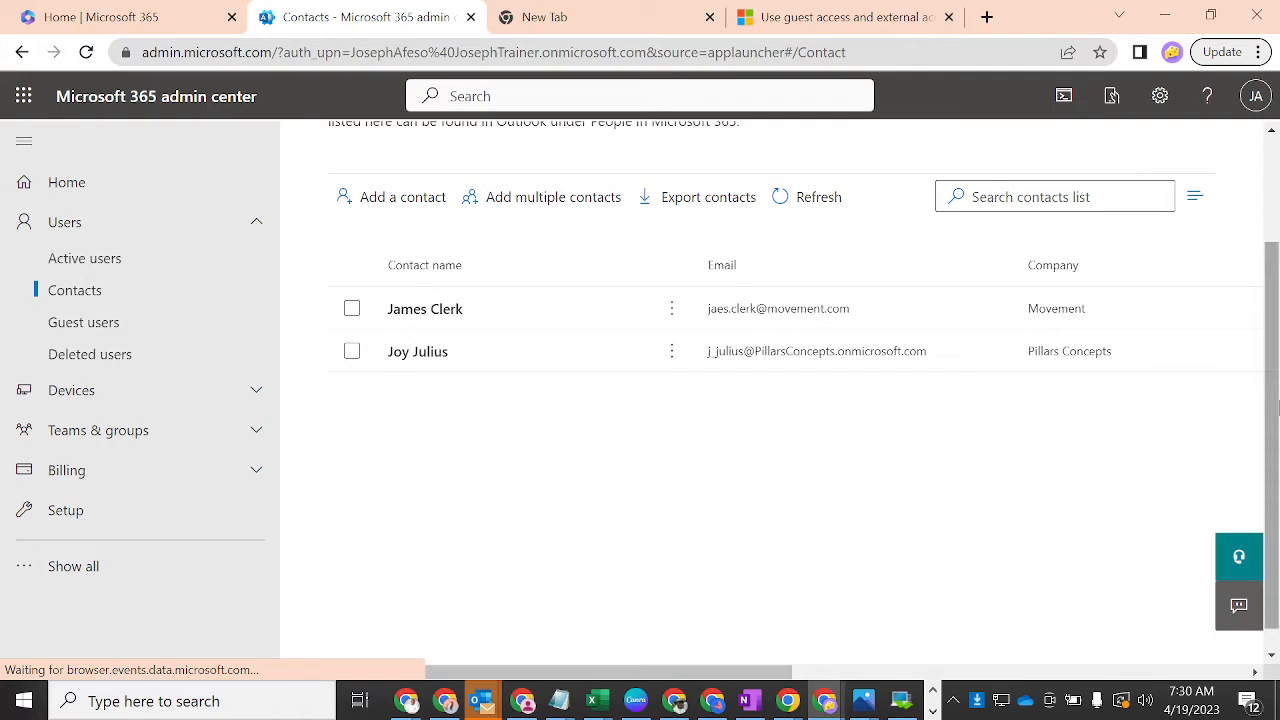
- Scroll back to the top of the Contacts page and open Users > Active users
{"action": "left_click_drag", "start_coordinate": [1274, 405], "coordinate": [1274, 284]}
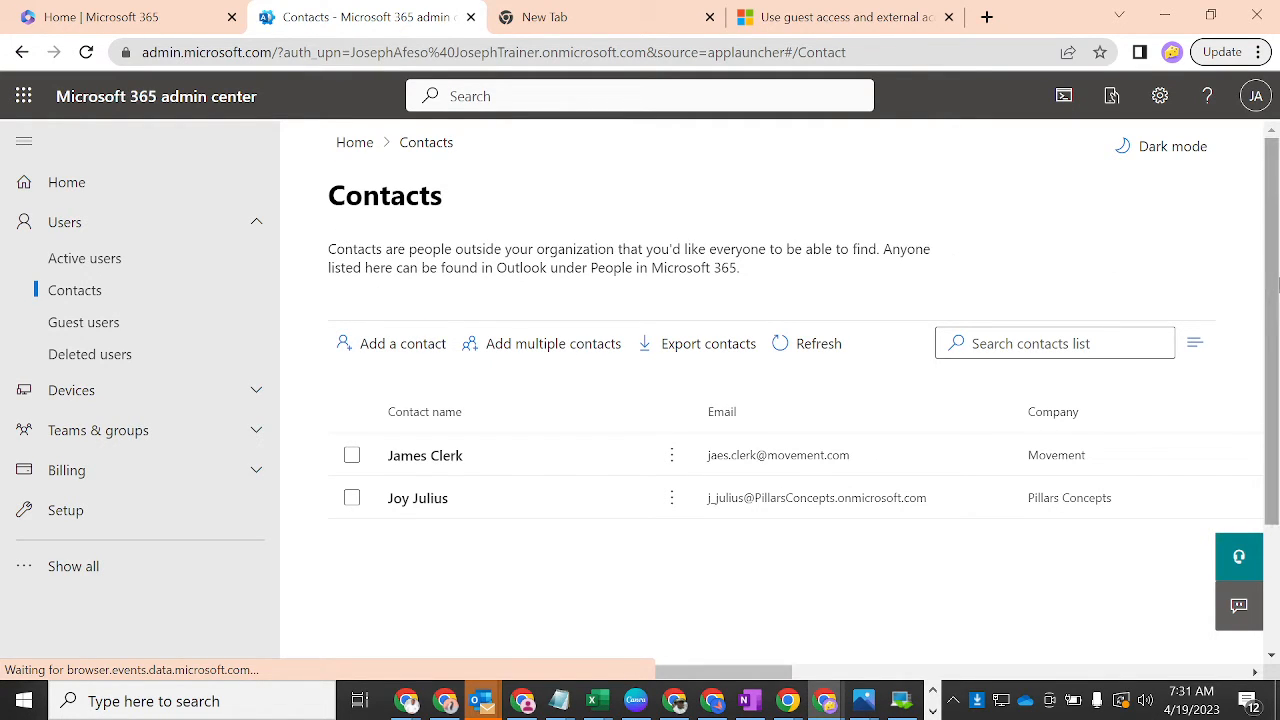
{"action": "left_click_drag", "start_coordinate": [1272, 290], "coordinate": [1270, 425]}
{"action": "scroll", "coordinate": [1270, 425], "scroll_direction": "up", "scroll_amount": 2}
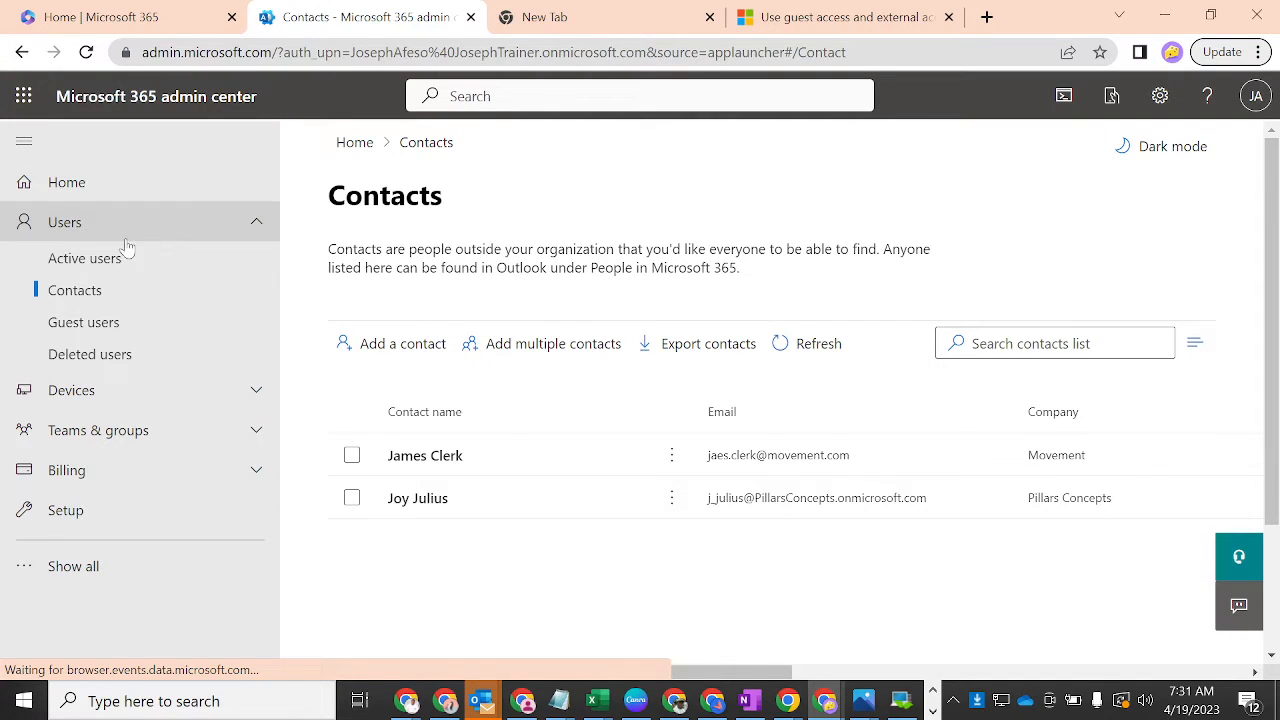
{"action": "left_click", "coordinate": [86, 259]}
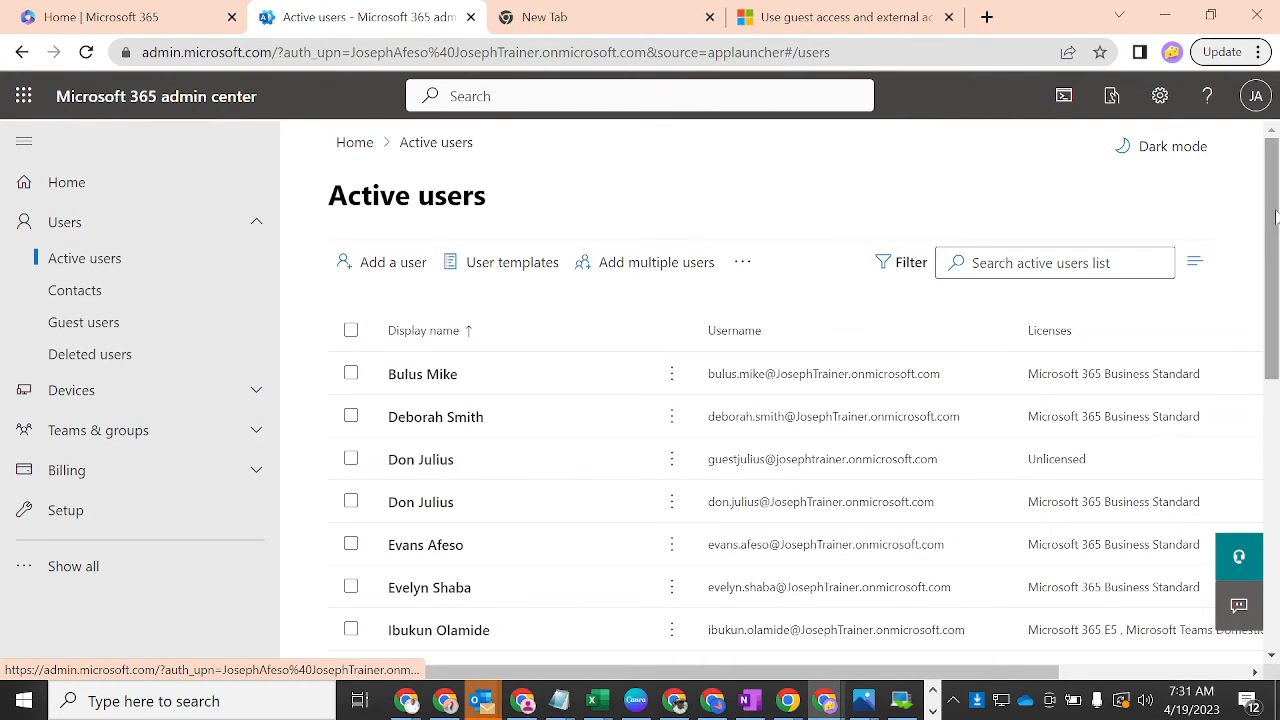
- Scroll through the Active users list, then go back to Users > Contacts
{"action": "mouse_move", "coordinate": [1275, 217]}
{"action": "left_mouse_down"}
{"action": "mouse_move", "coordinate": [1266, 412]}
{"action": "mouse_move", "coordinate": [1243, 257]}
{"action": "mouse_move", "coordinate": [1245, 242]}
{"action": "mouse_move", "coordinate": [1262, 345]}
{"action": "mouse_move", "coordinate": [1254, 268]}
{"action": "mouse_move", "coordinate": [1270, 195]}
{"action": "mouse_move", "coordinate": [1272, 306]}
{"action": "mouse_move", "coordinate": [1272, 225]}
{"action": "left_mouse_up"}
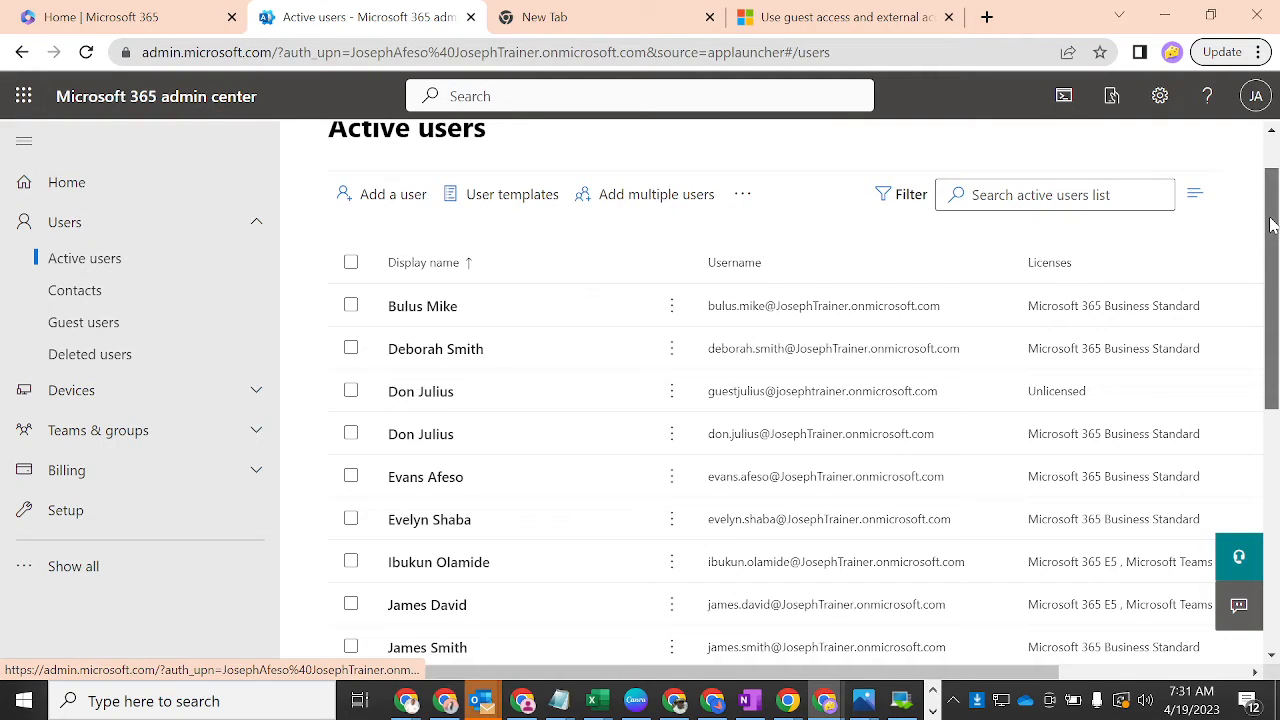
{"action": "left_click_drag", "start_coordinate": [1272, 226], "coordinate": [1272, 229]}
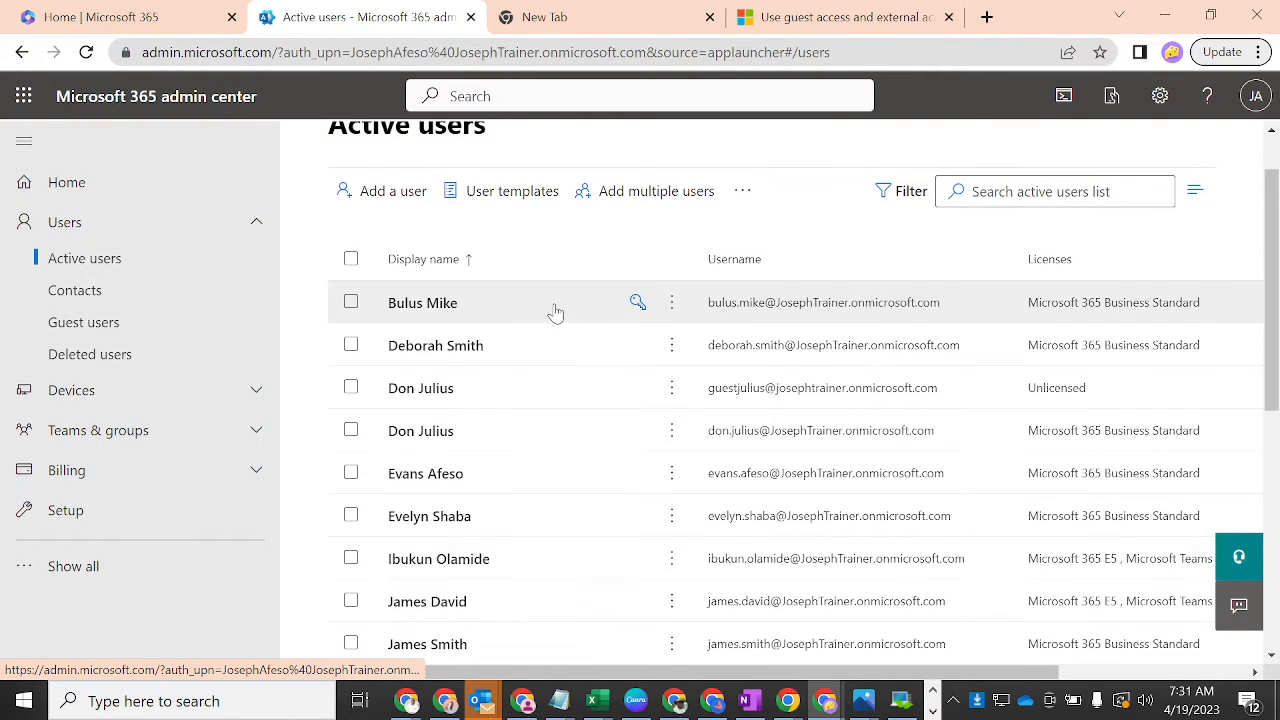
{"action": "left_click", "coordinate": [128, 299]}
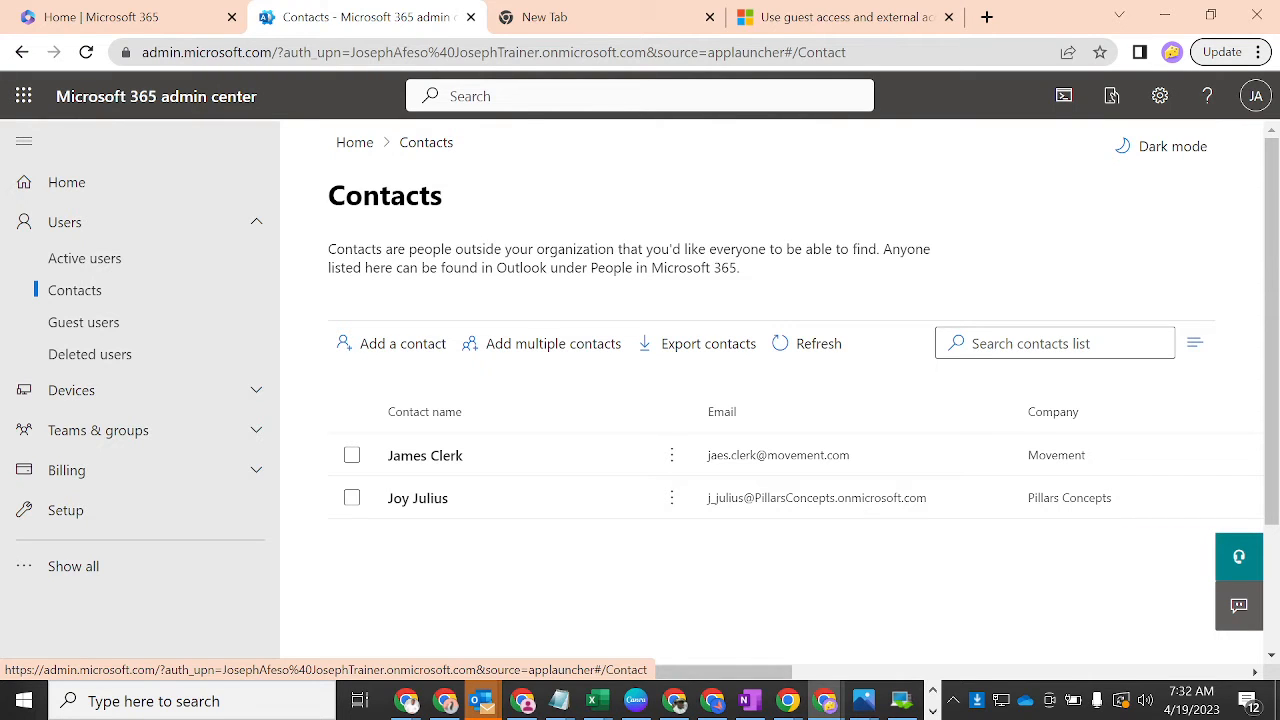
- Start Add a contact, then switch to the other organisation's browser profile and check the signed-in admin
{"action": "left_click", "coordinate": [400, 341]}
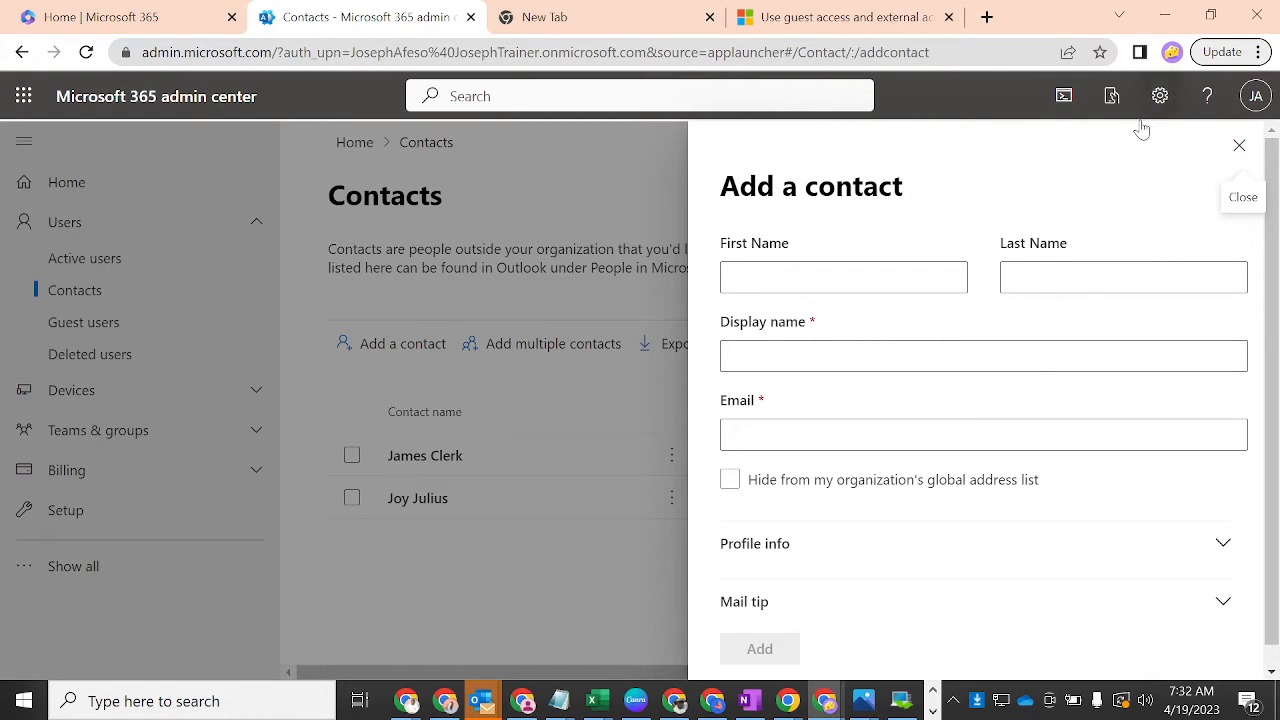
{"action": "left_click", "coordinate": [1172, 52]}
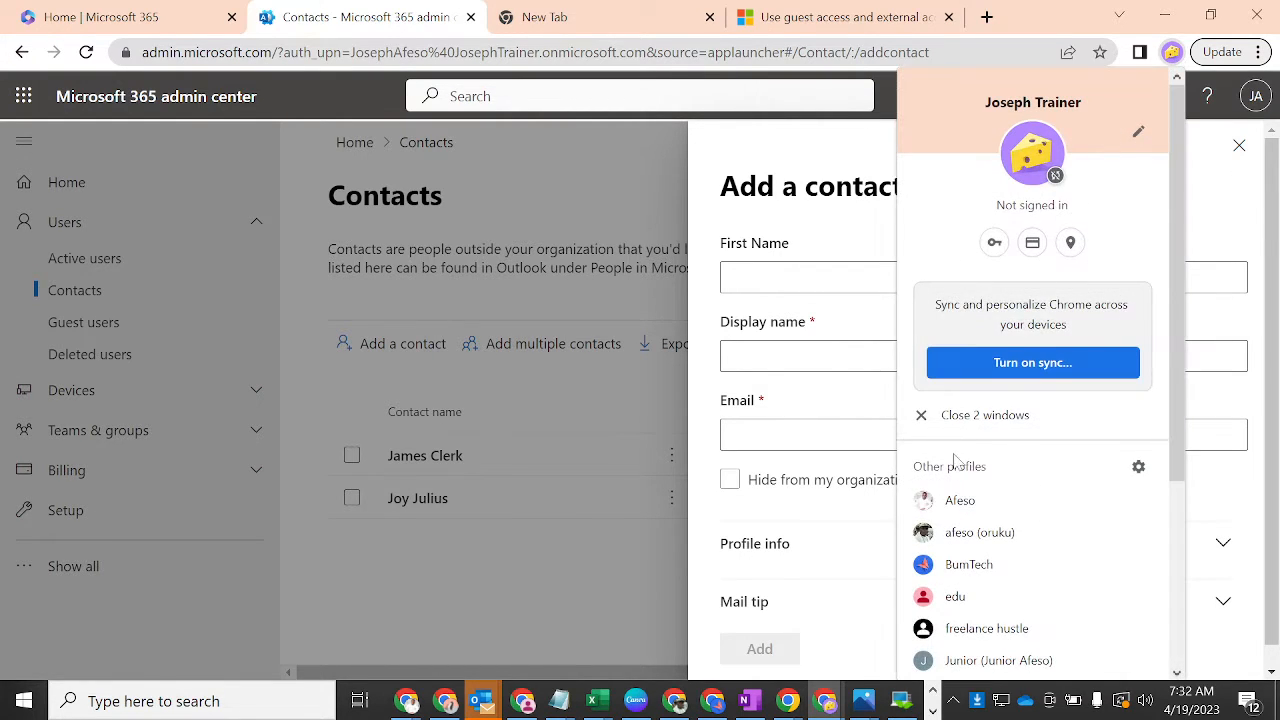
{"action": "left_click", "coordinate": [958, 502]}
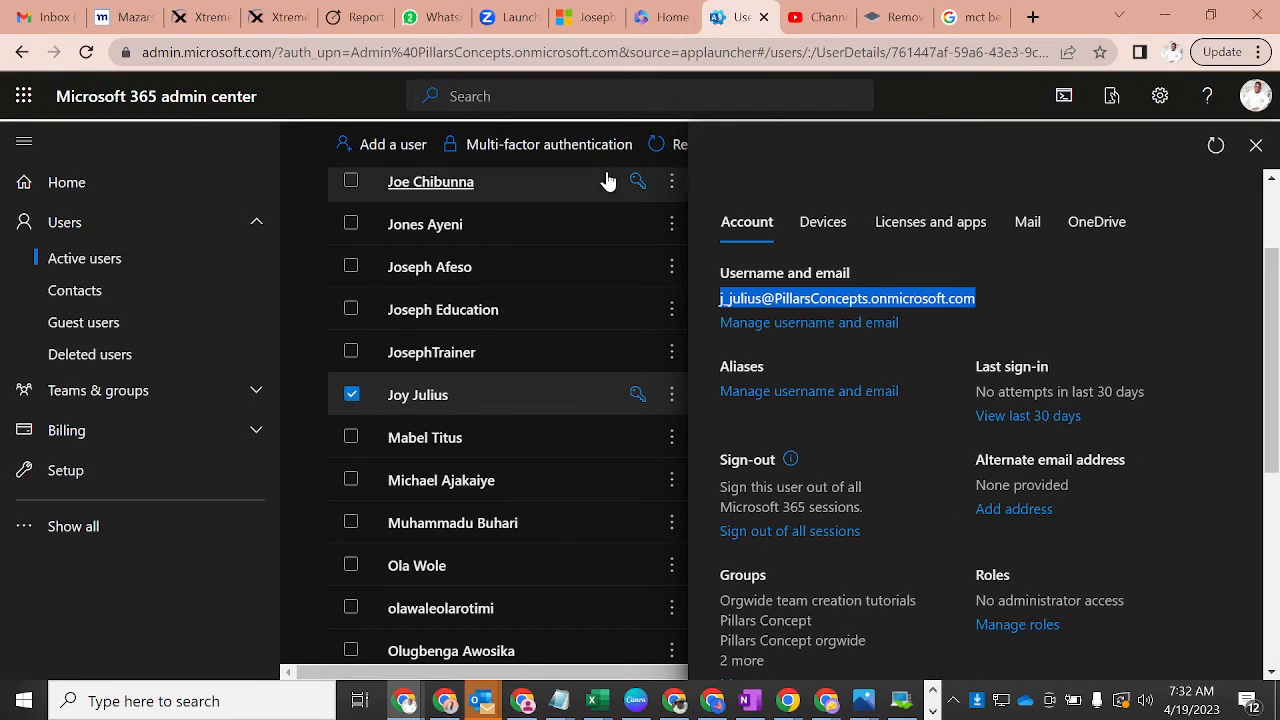
{"action": "left_click", "coordinate": [1254, 100]}
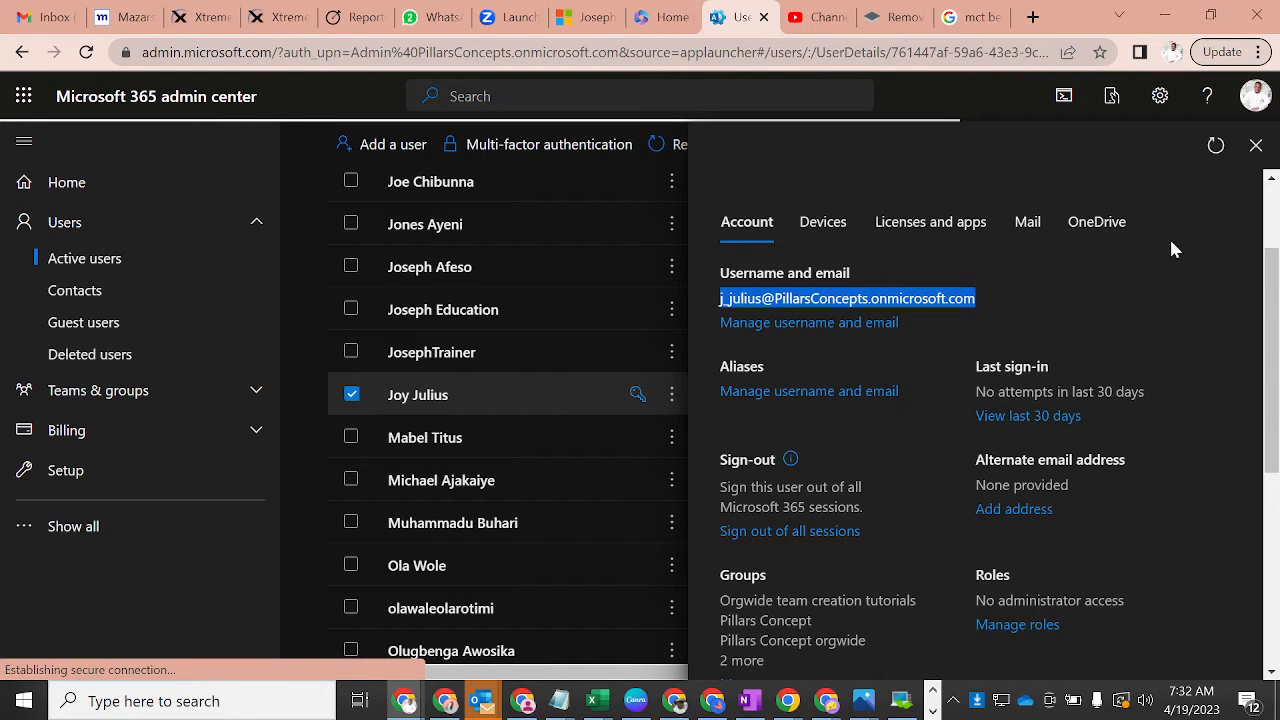
{"action": "left_click", "coordinate": [1254, 147]}
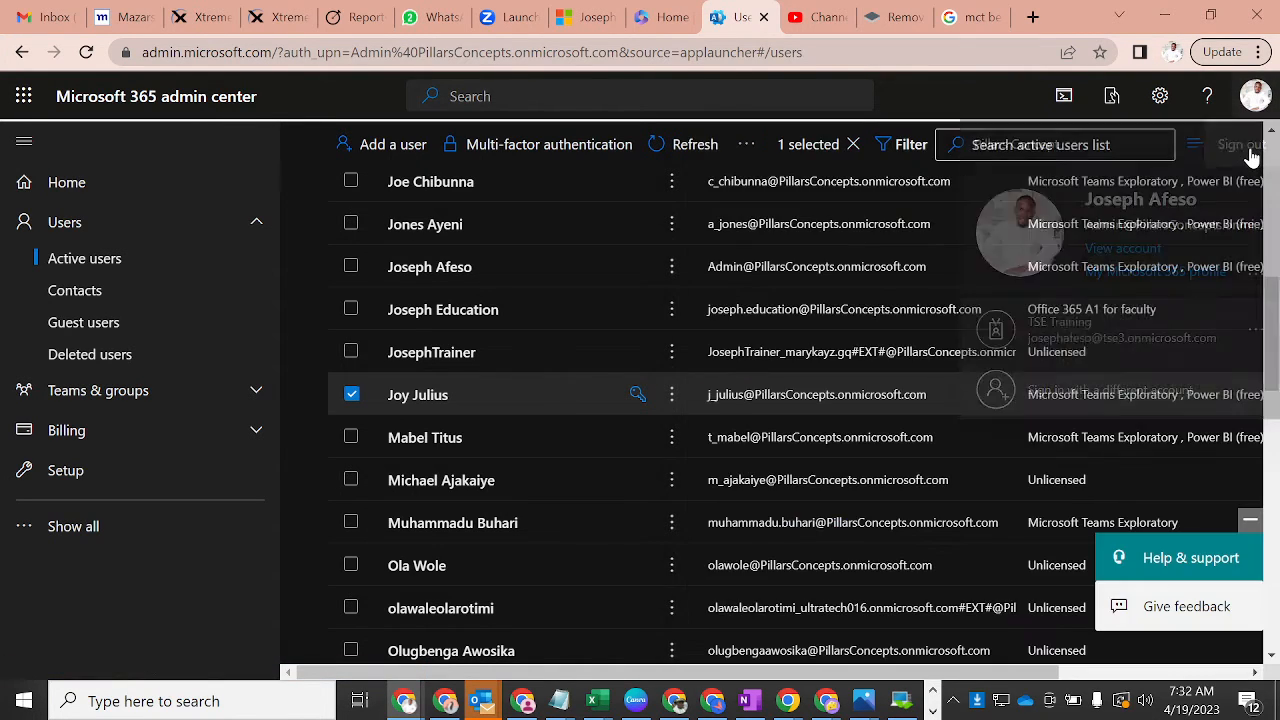
{"action": "left_click", "coordinate": [1253, 97]}
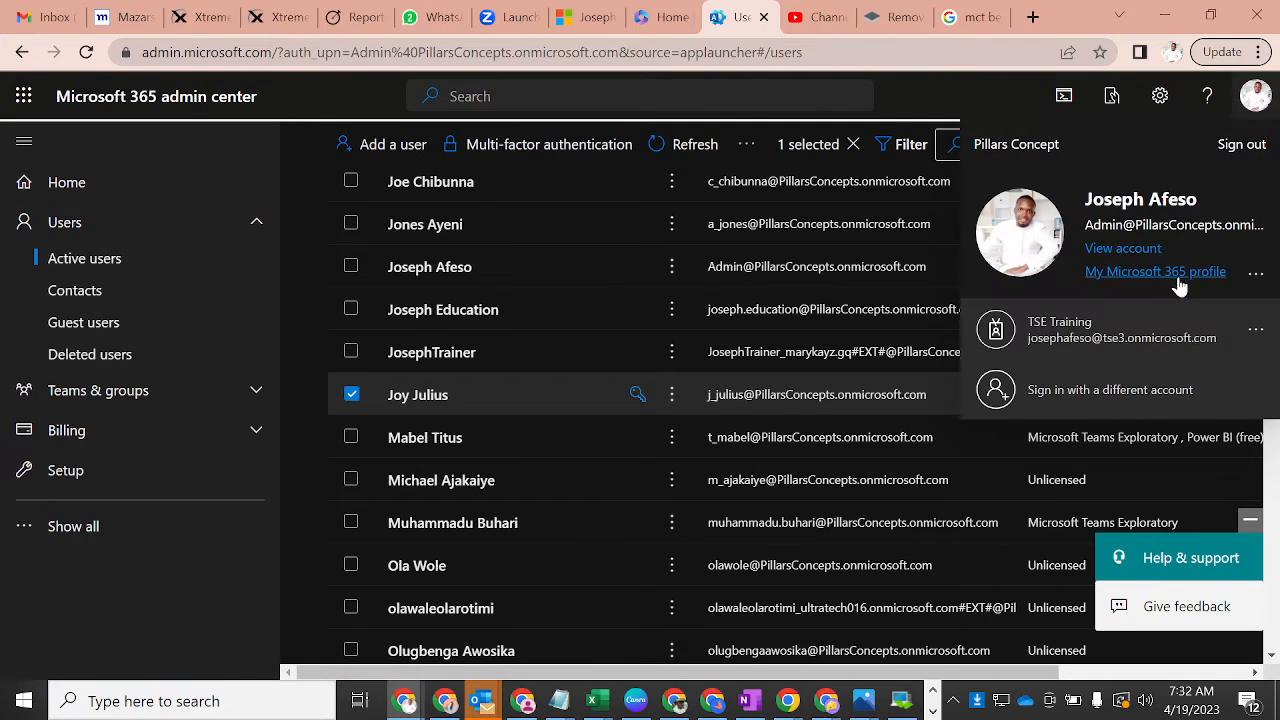
{"action": "left_click", "coordinate": [903, 105]}
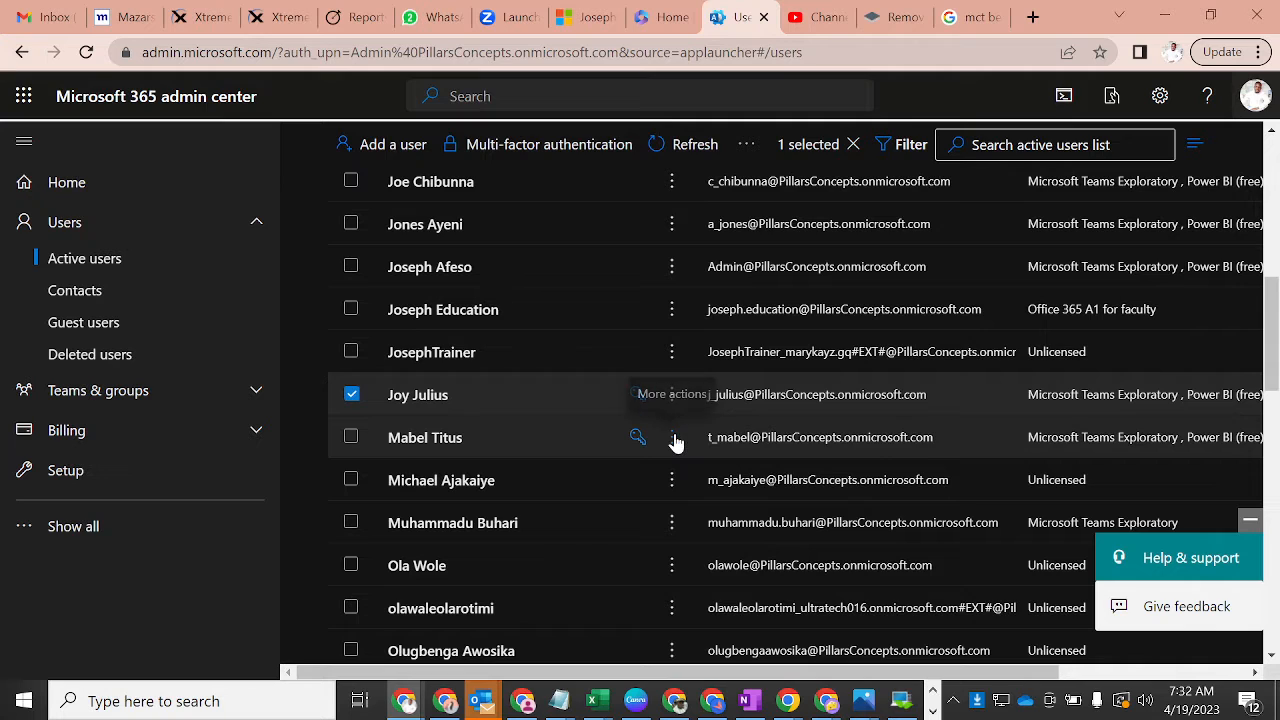
- Open the target user's details, select their username for copying, and return to the first profile
{"action": "left_click", "coordinate": [437, 443]}
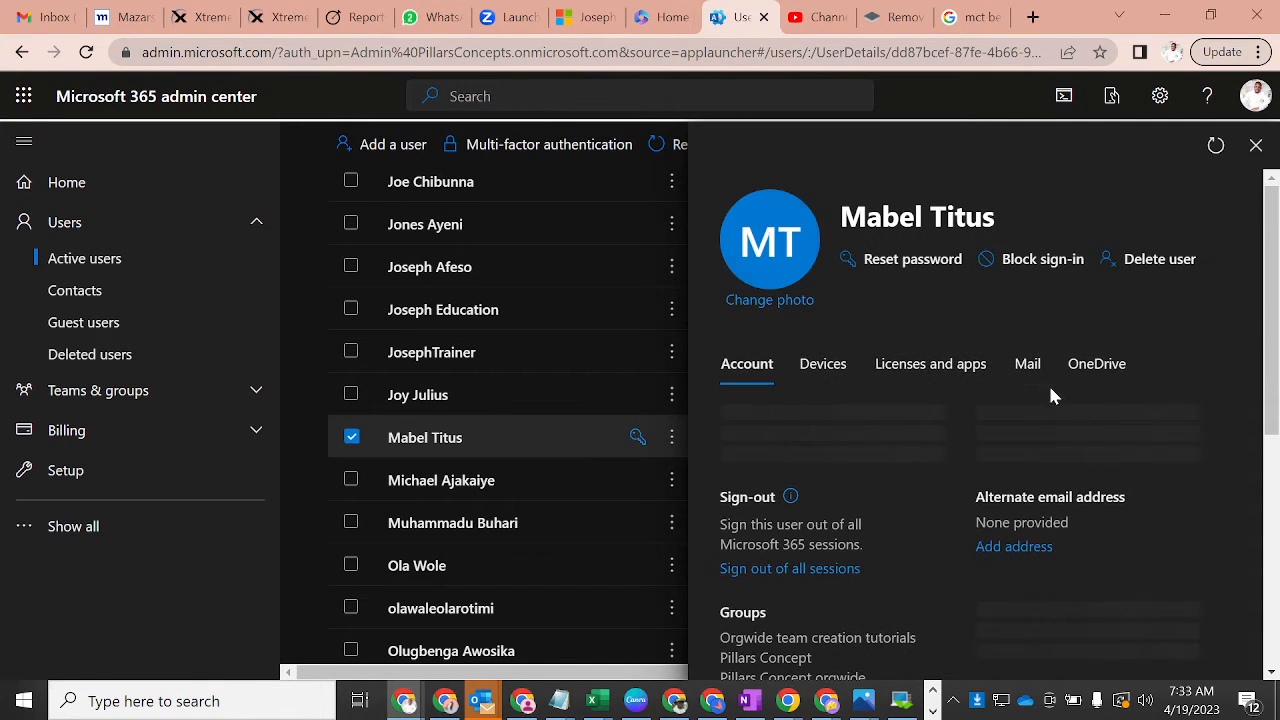
{"action": "scroll", "coordinate": [1274, 296], "scroll_direction": "down", "scroll_amount": 2}
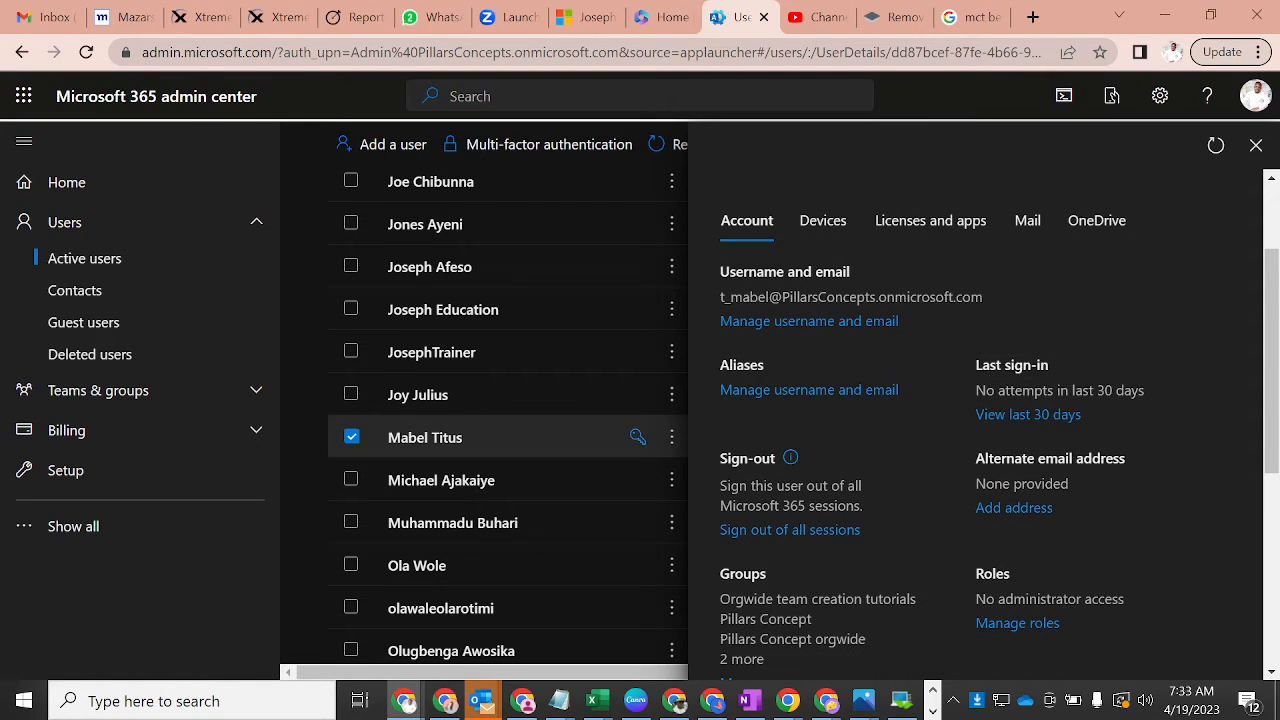
{"action": "left_click_drag", "start_coordinate": [984, 297], "coordinate": [717, 302]}
{"action": "key", "text": "ctrl+c"}
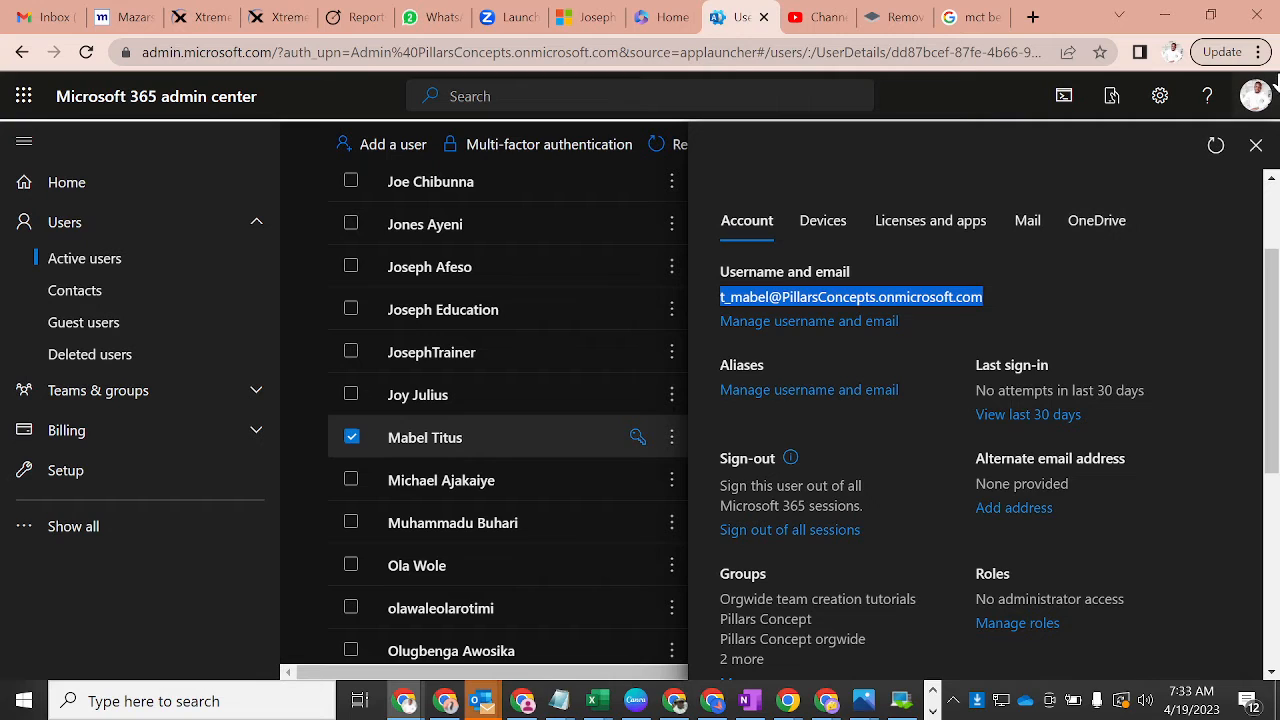
{"action": "left_click", "coordinate": [1174, 55]}
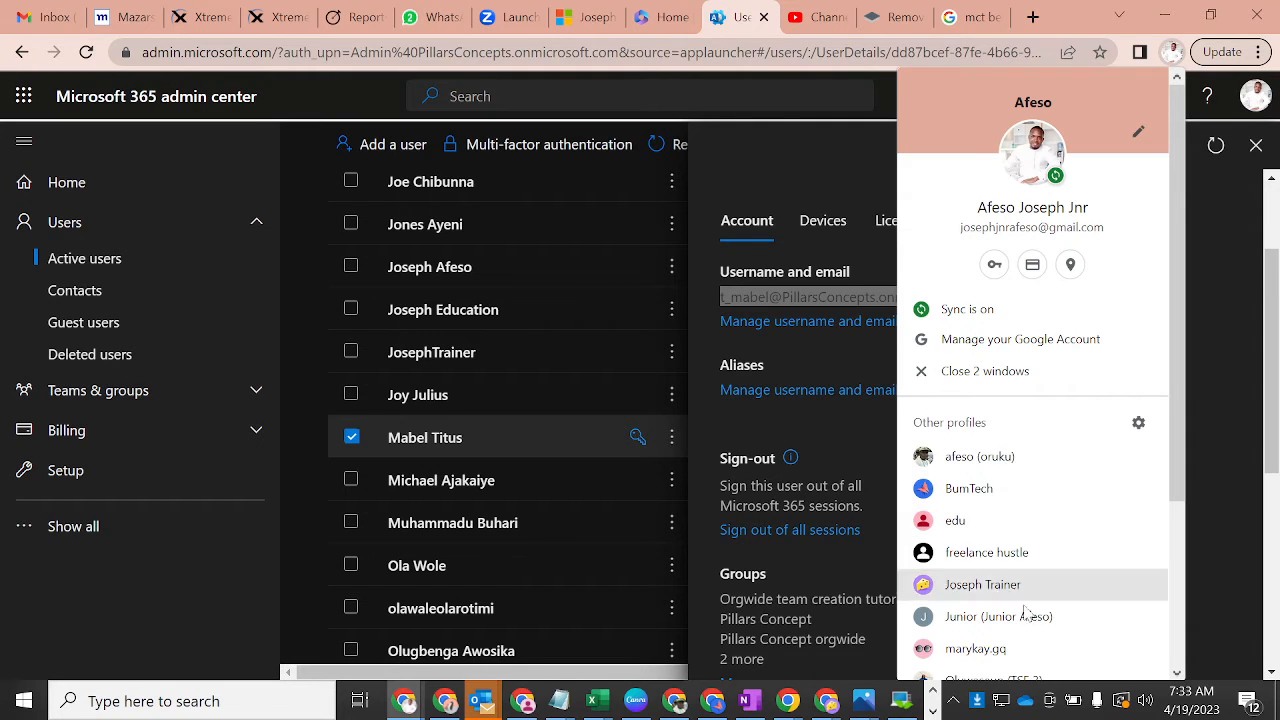
{"action": "left_click", "coordinate": [990, 588]}
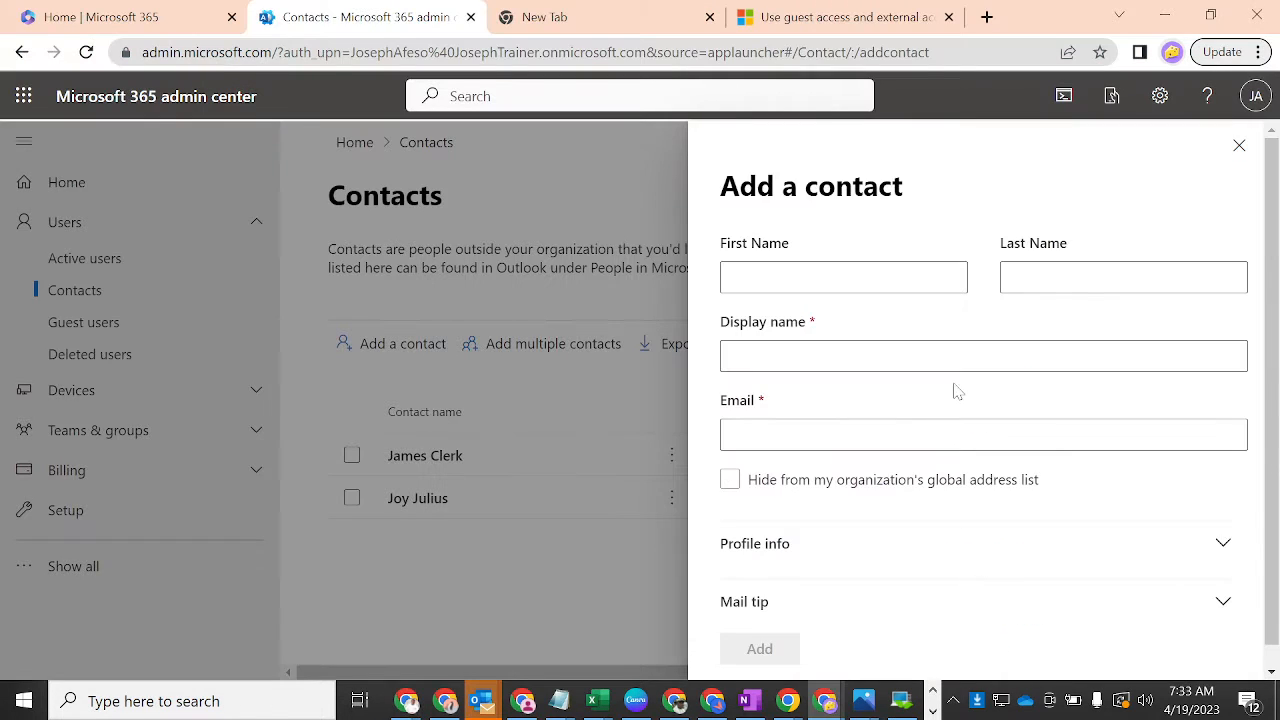
{"action": "left_click", "coordinate": [1239, 145]}
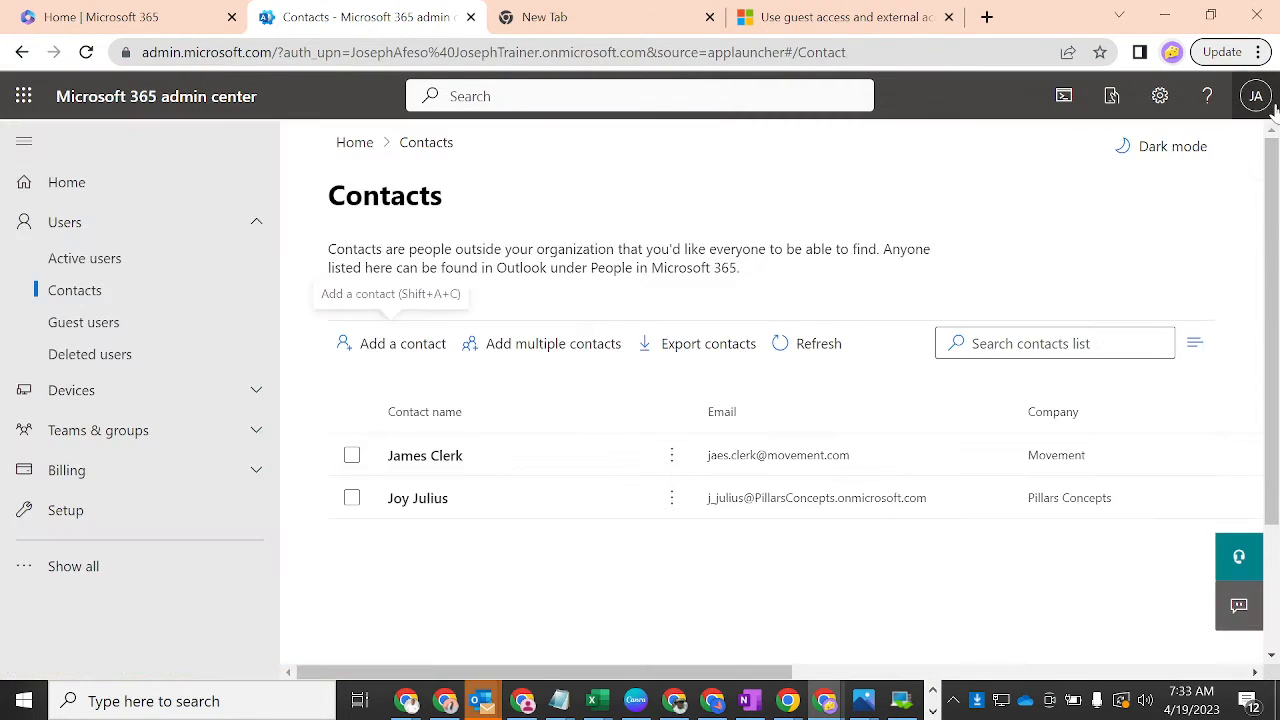
{"action": "left_click", "coordinate": [1257, 96]}
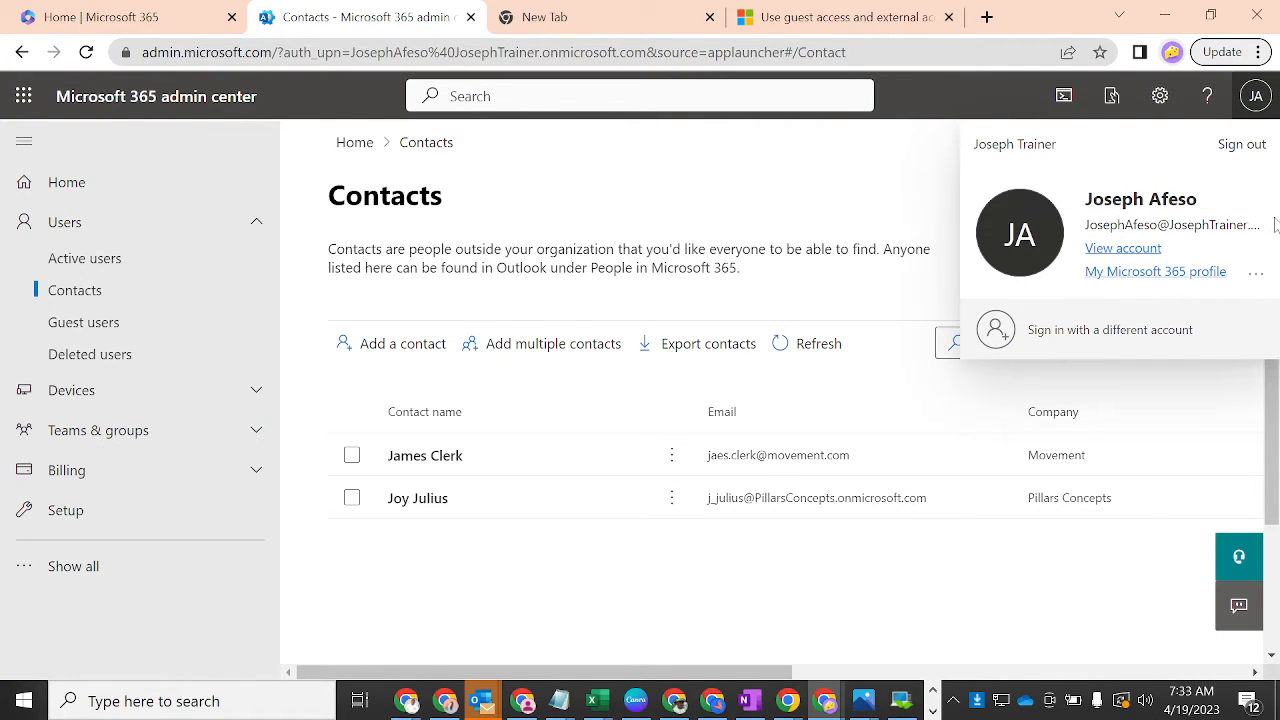
{"action": "left_click", "coordinate": [902, 178]}
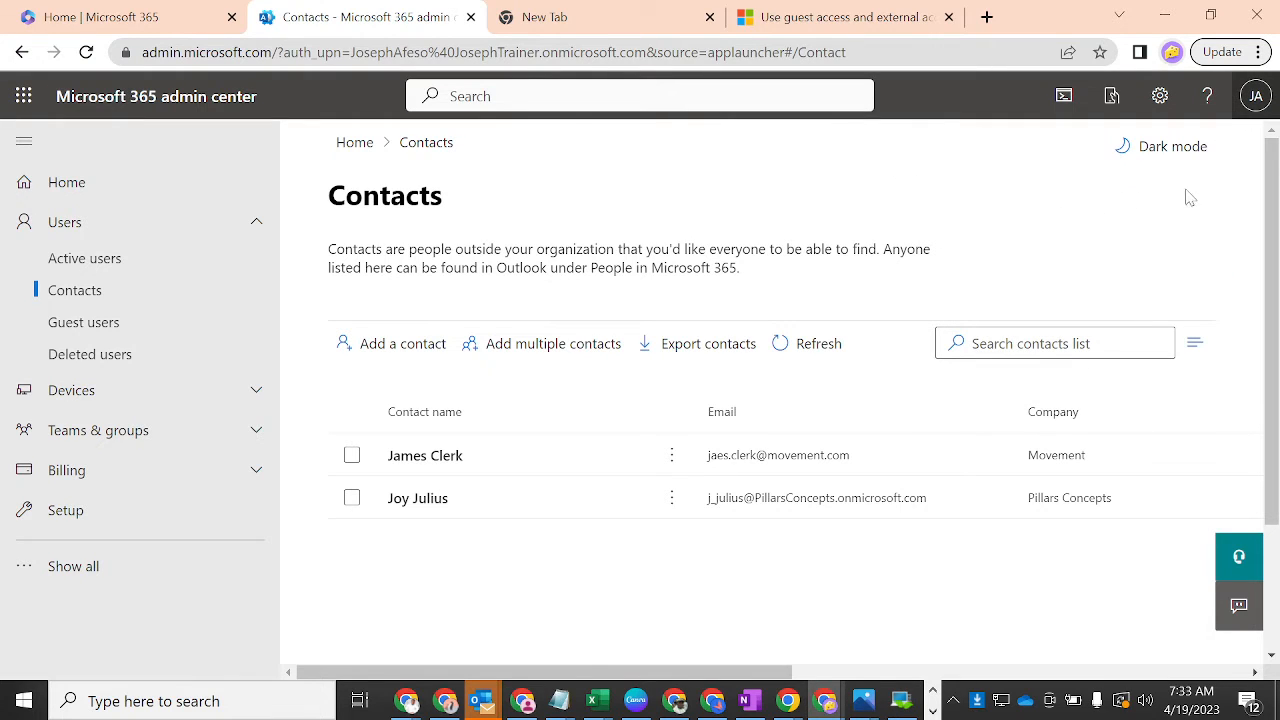
{"action": "left_click", "coordinate": [396, 346]}
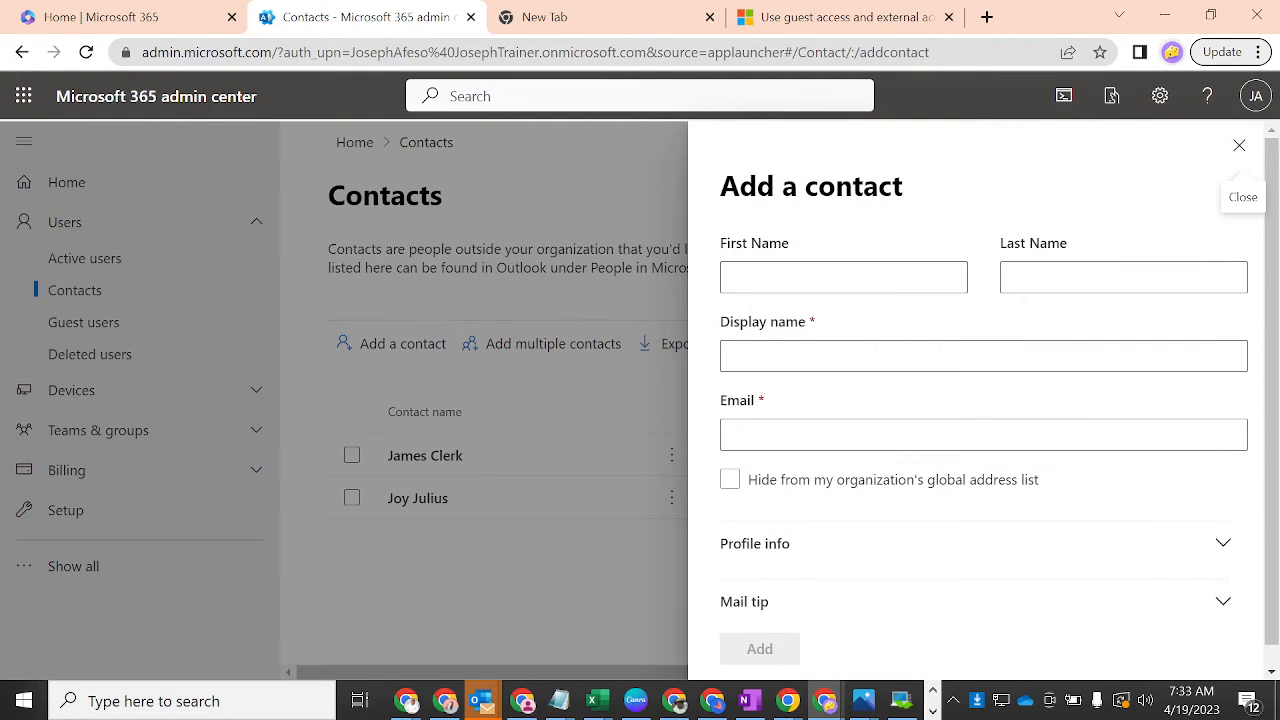
- Fill in the contact's names, paste the copied username as the email, and expand Profile info
{"action": "left_click", "coordinate": [779, 278]}
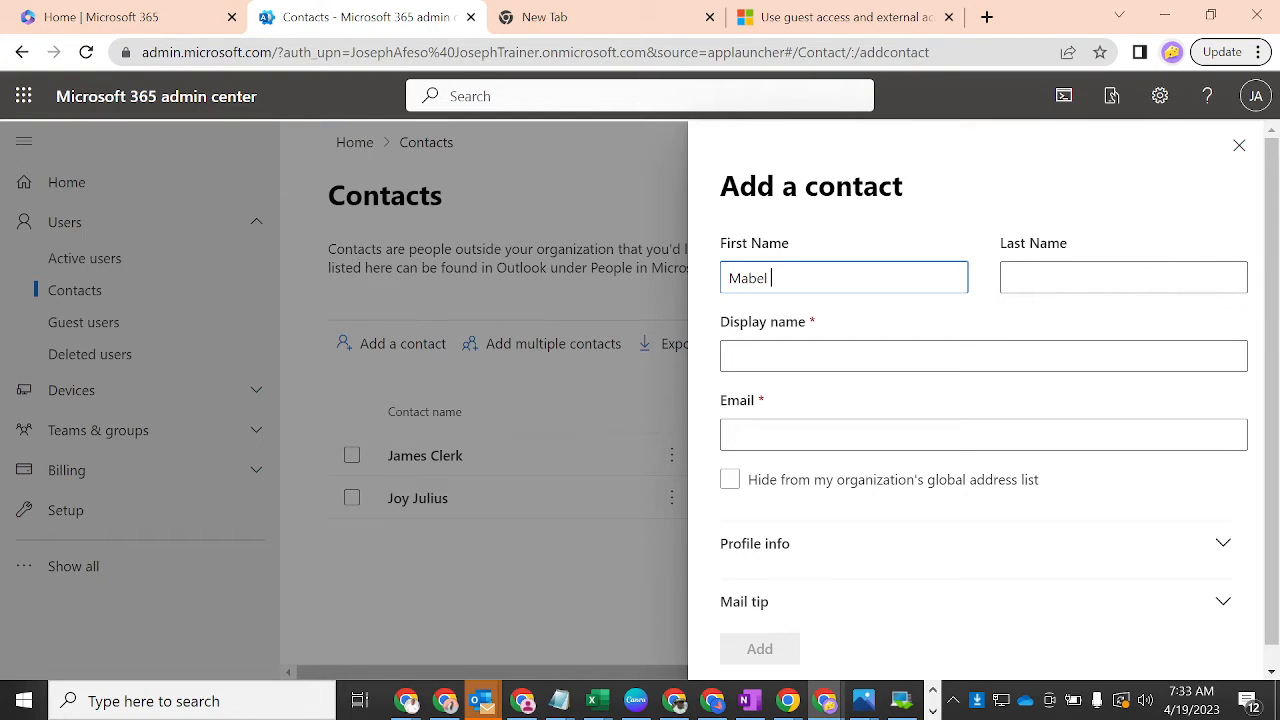
{"action": "key", "text": "Tab"}
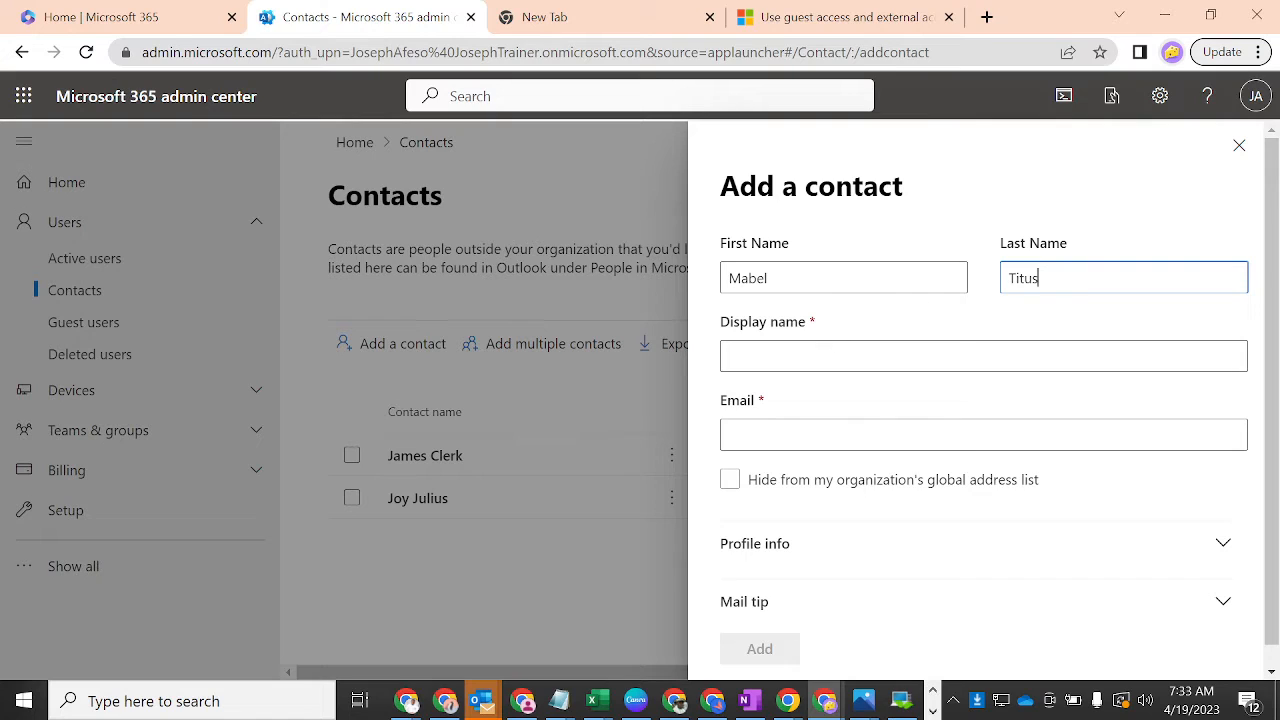
{"action": "key", "text": "Tab"}
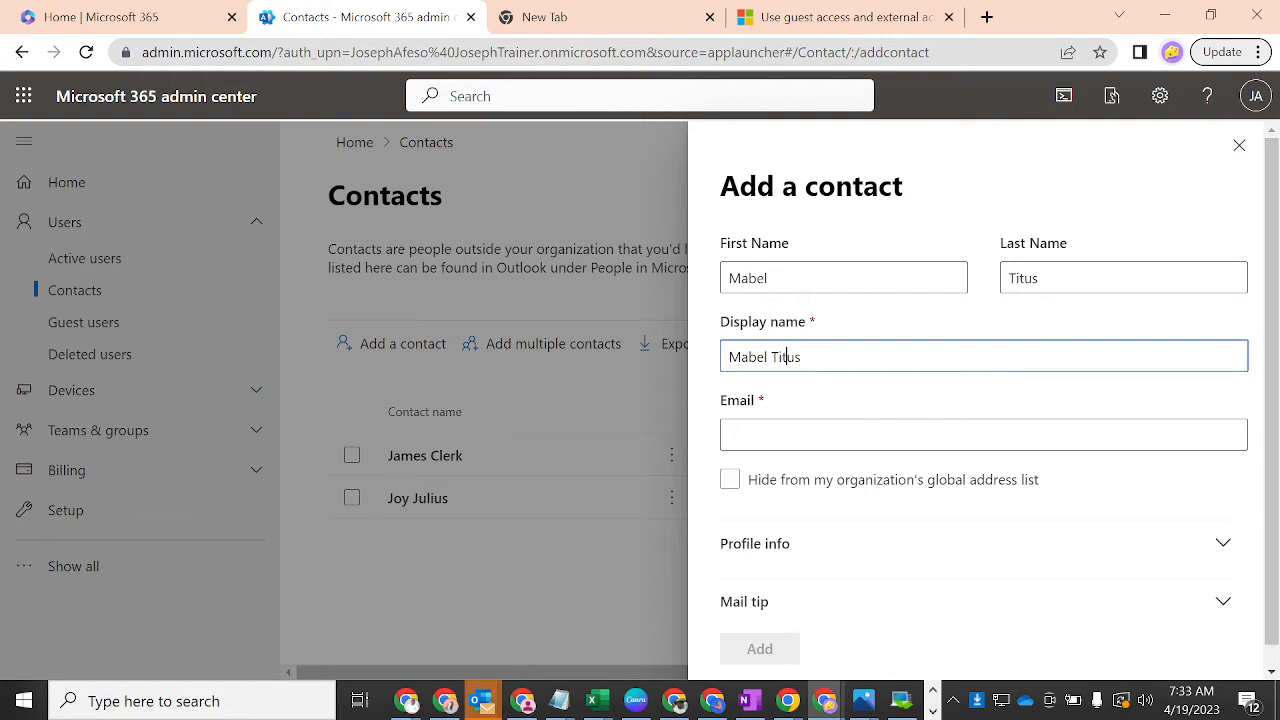
{"action": "key", "text": "Tab"}
{"action": "key", "text": "ctrl+v"}
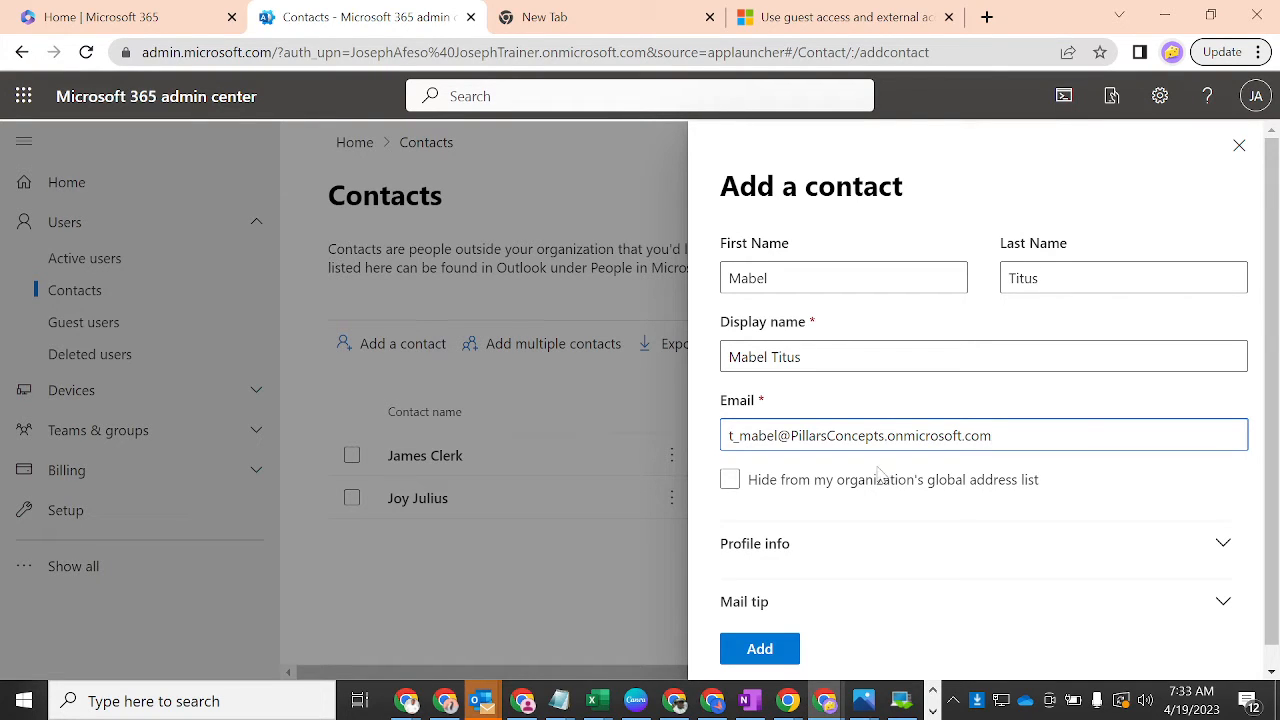
{"action": "scroll", "coordinate": [1272, 315], "scroll_direction": "down", "scroll_amount": 1}
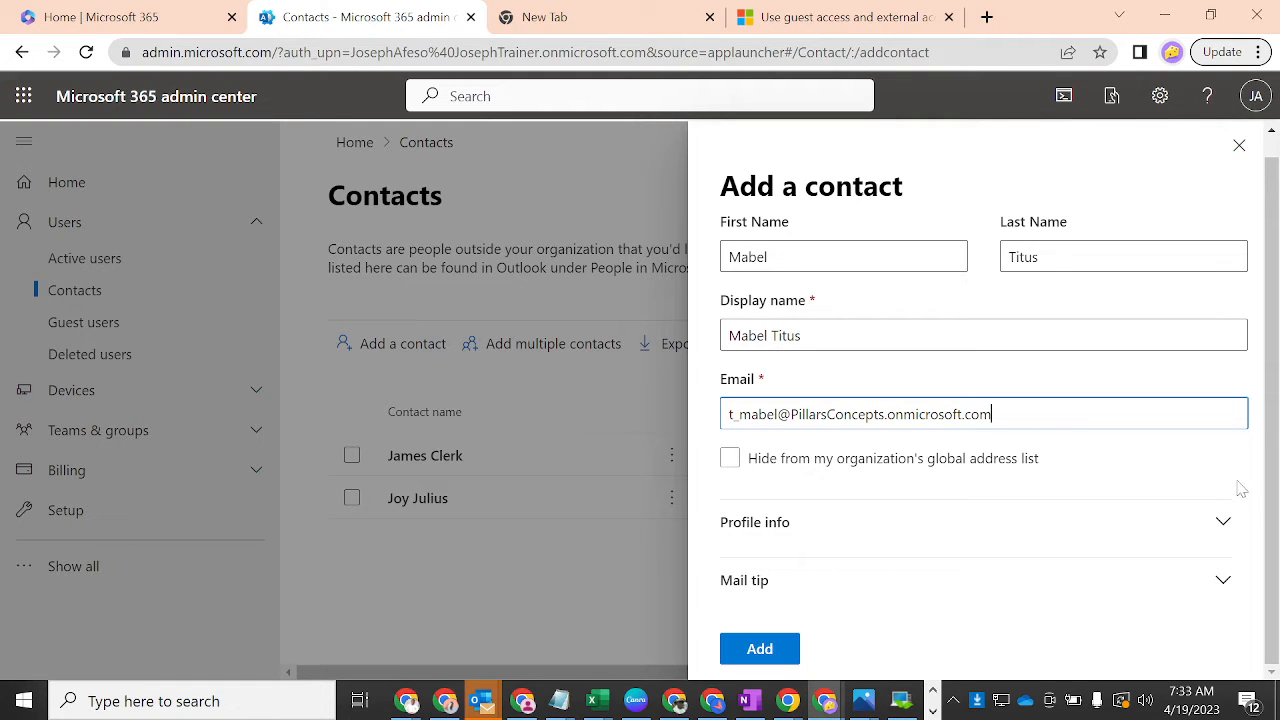
{"action": "left_click", "coordinate": [1226, 528]}
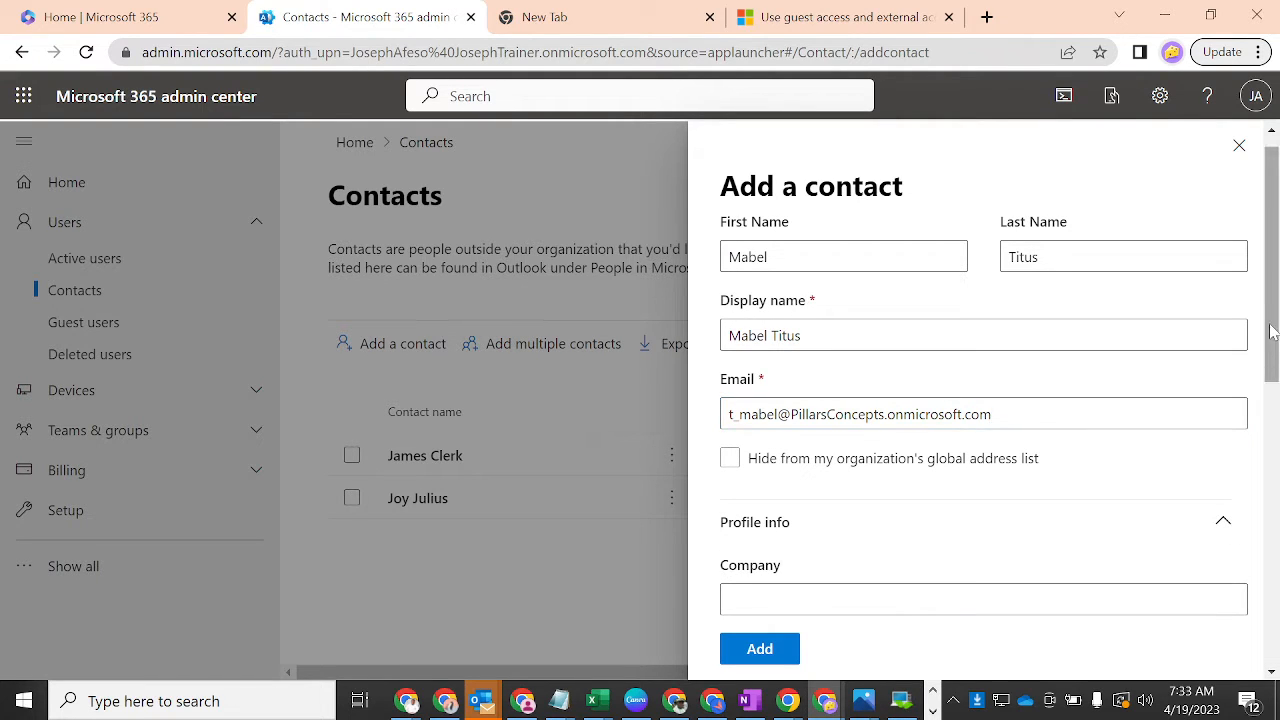
{"action": "left_click_drag", "start_coordinate": [1272, 330], "coordinate": [1276, 435]}
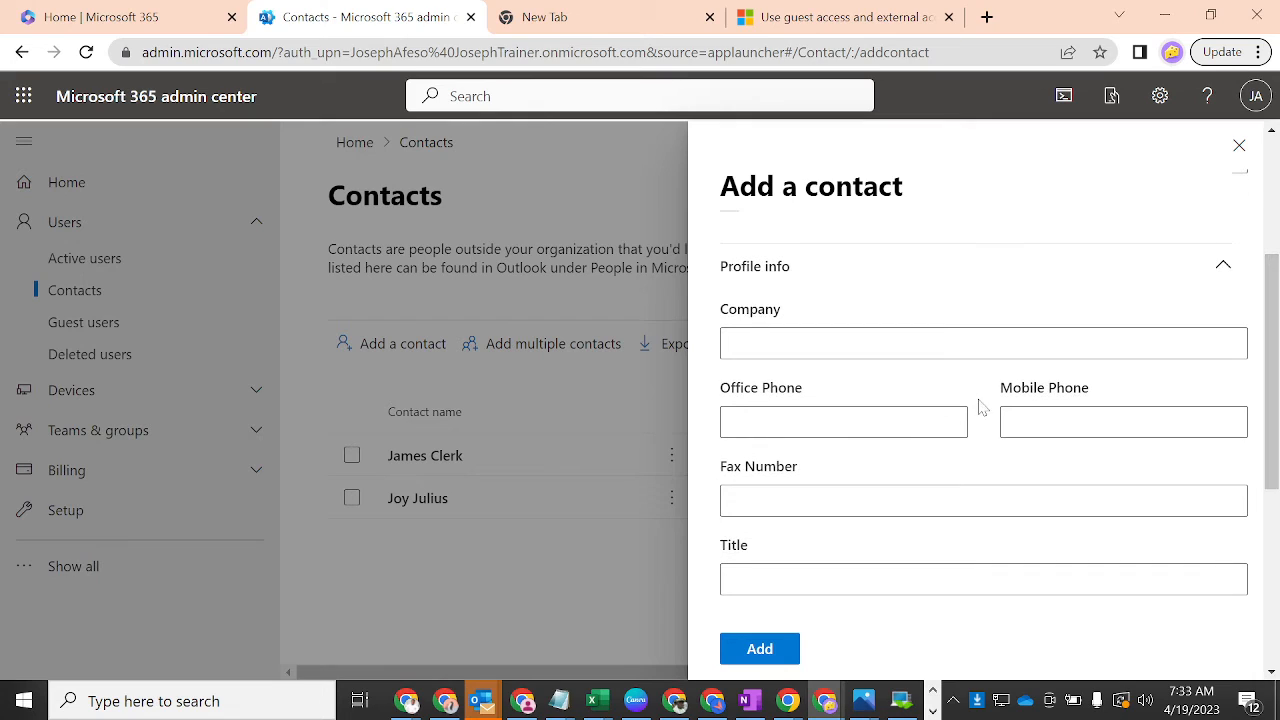
- Enter company Pillars Concepts plus the contact's office and mobile phone numbers
{"action": "left_click", "coordinate": [840, 343]}
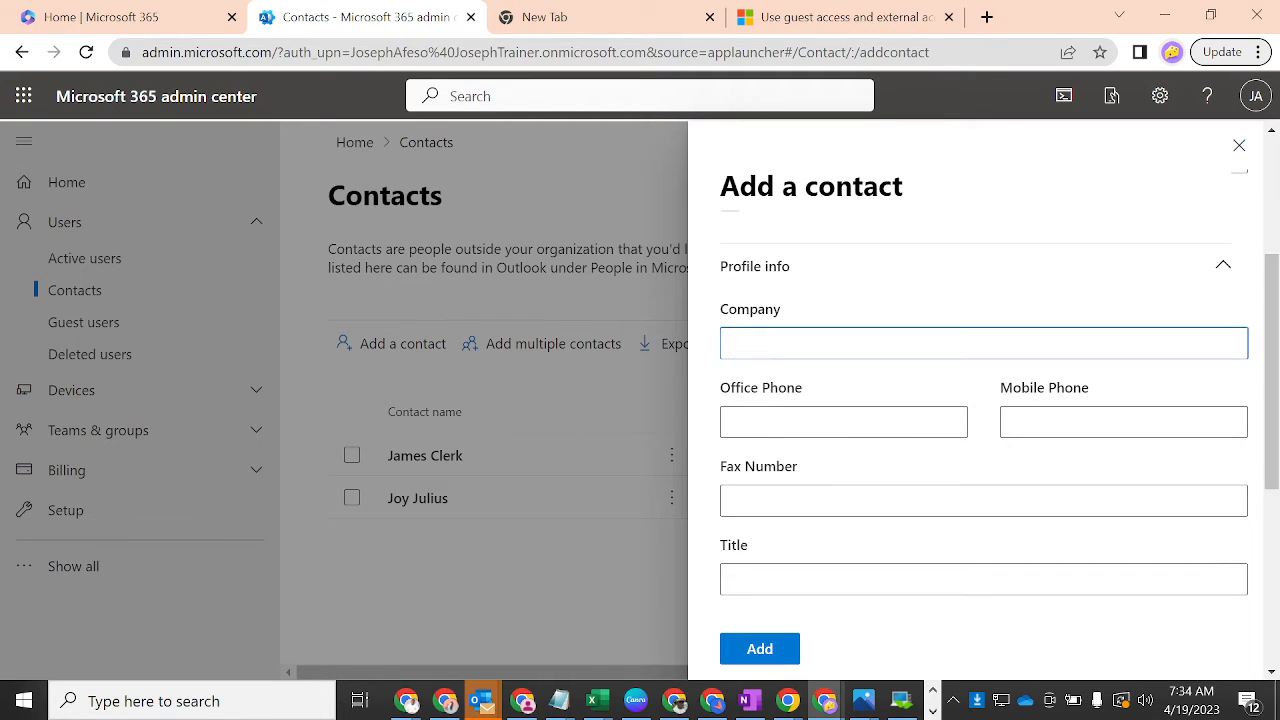
{"action": "key", "text": "Tab"}
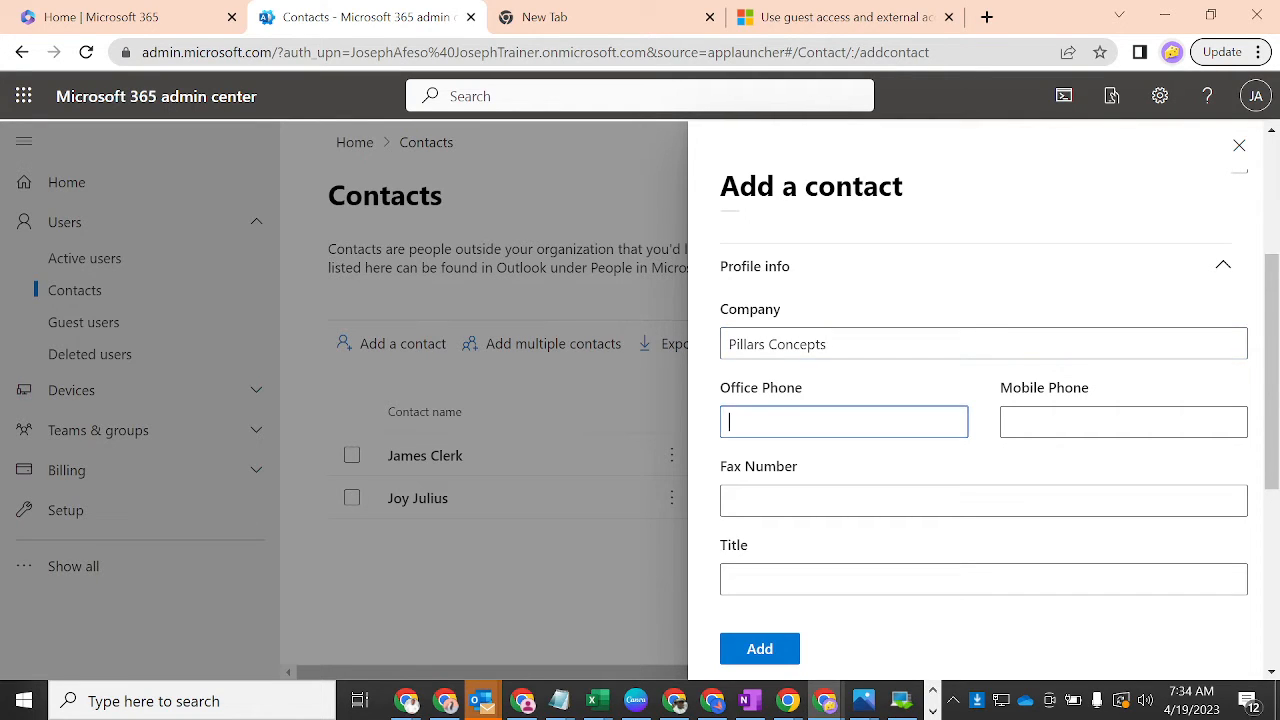
{"action": "key", "text": "Tab"}
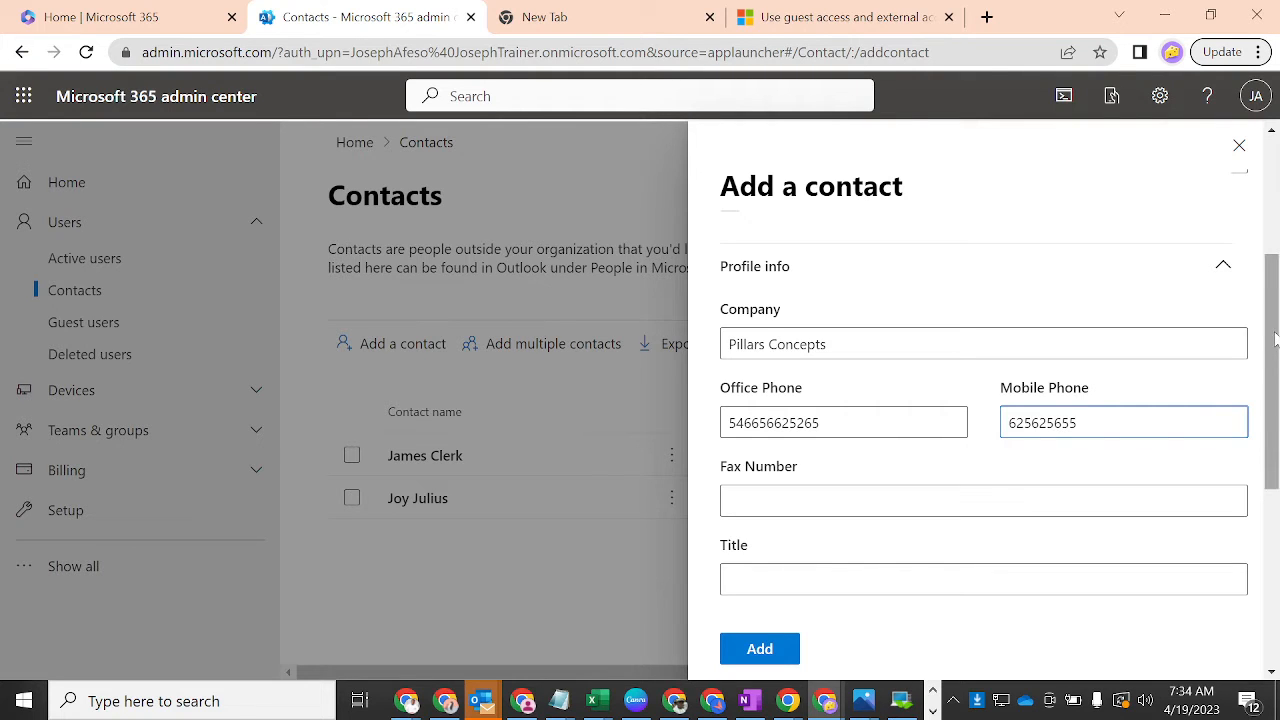
- Set the job title to Facility Manager and expand the Mail tip section
{"action": "scroll", "coordinate": [1014, 366], "scroll_direction": "down", "scroll_amount": 3}
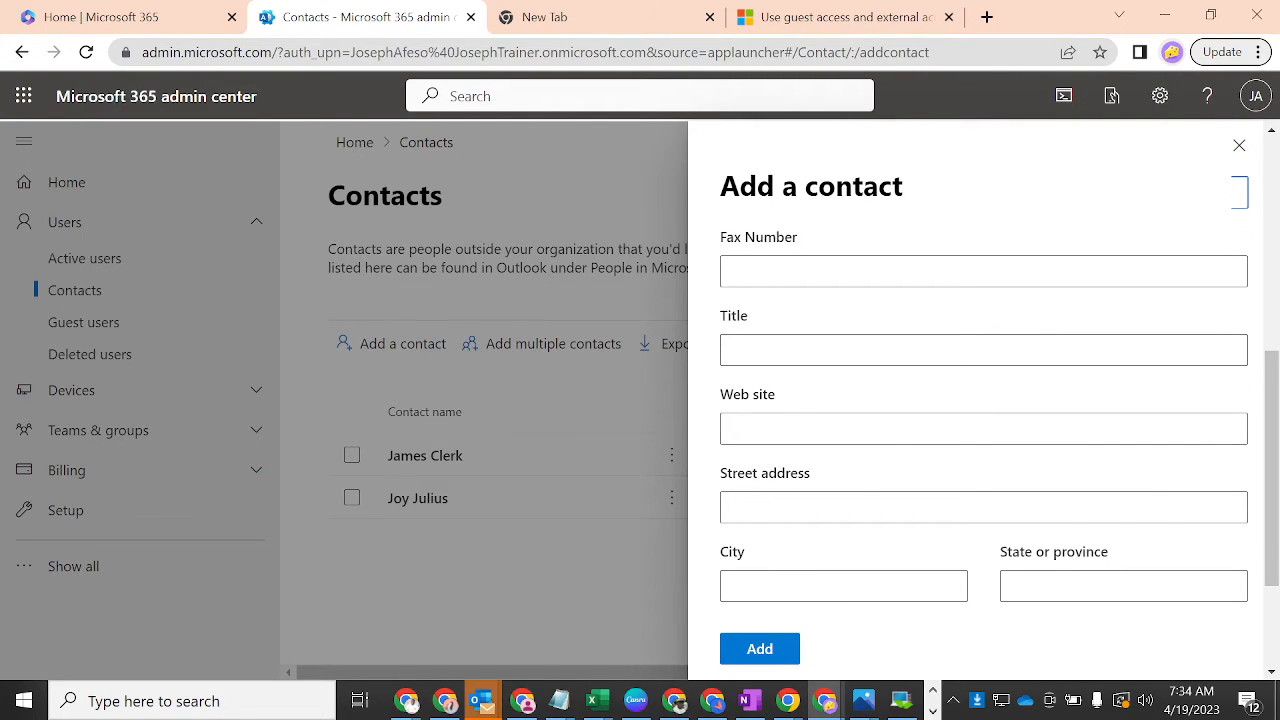
{"action": "left_click", "coordinate": [984, 350]}
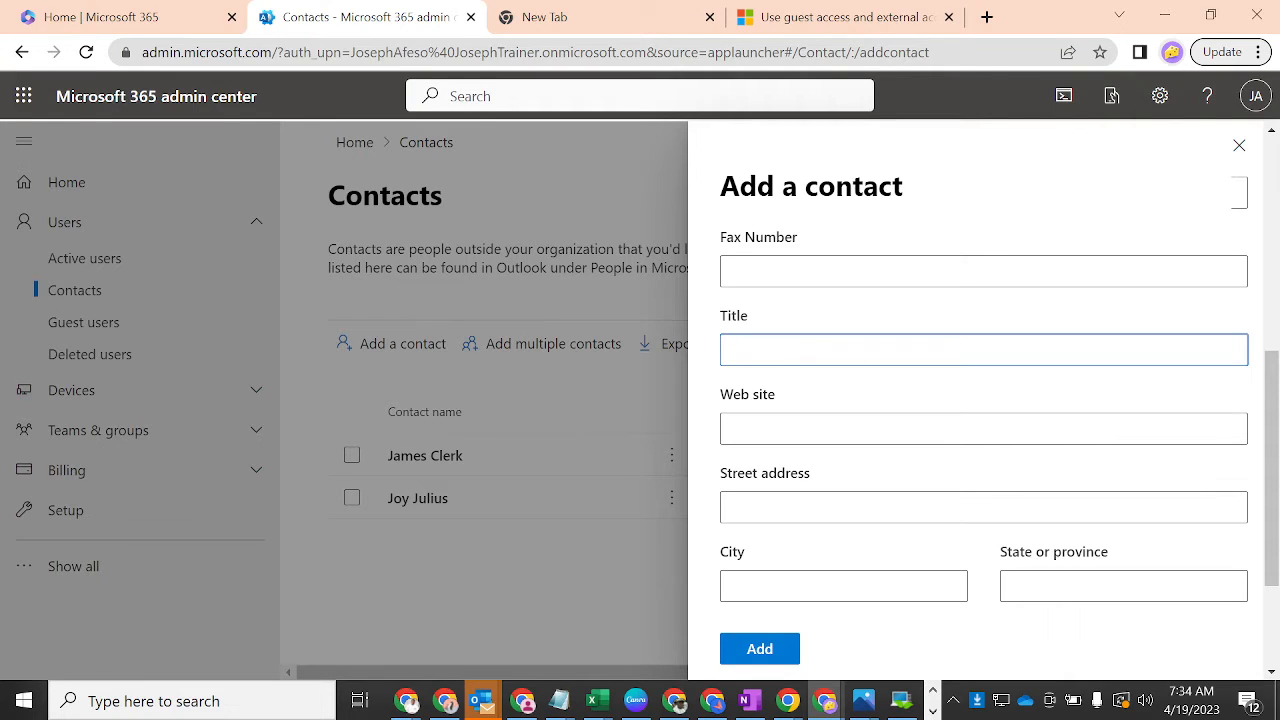
{"action": "type", "text": "Facility Manager"}
{"action": "key", "text": "Tab"}
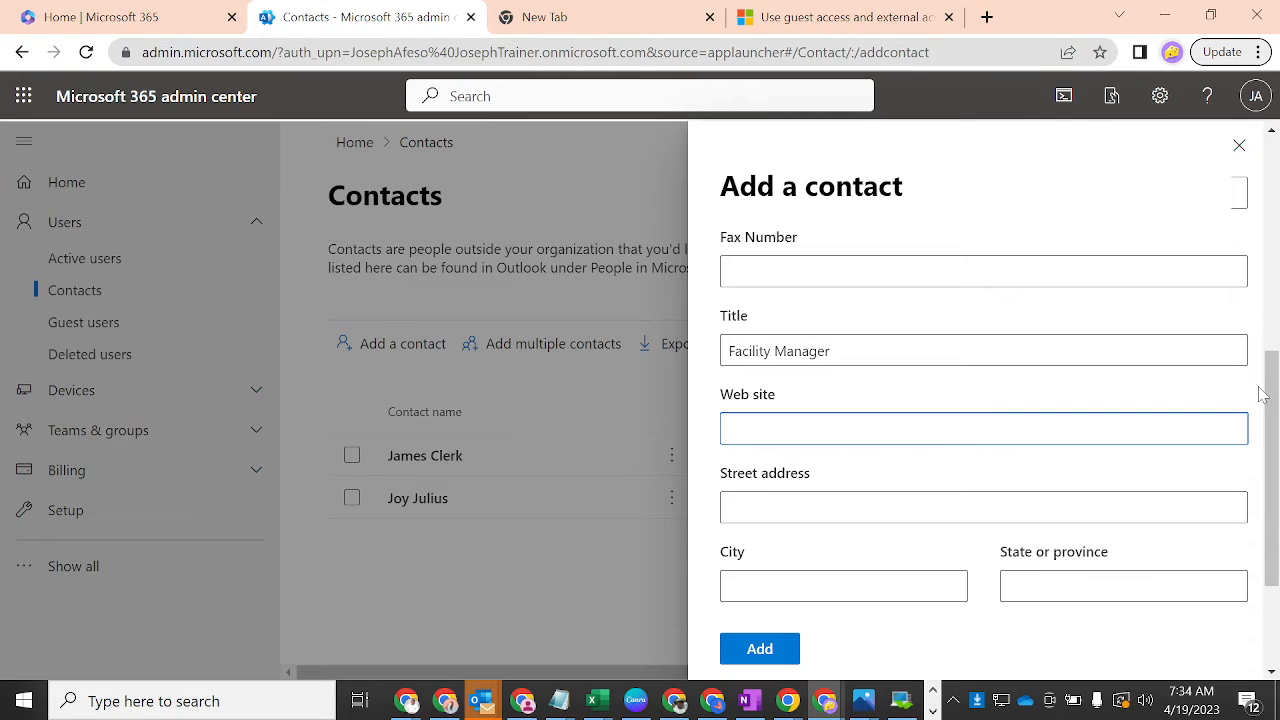
{"action": "scroll", "coordinate": [1270, 450], "scroll_direction": "down", "scroll_amount": 2}
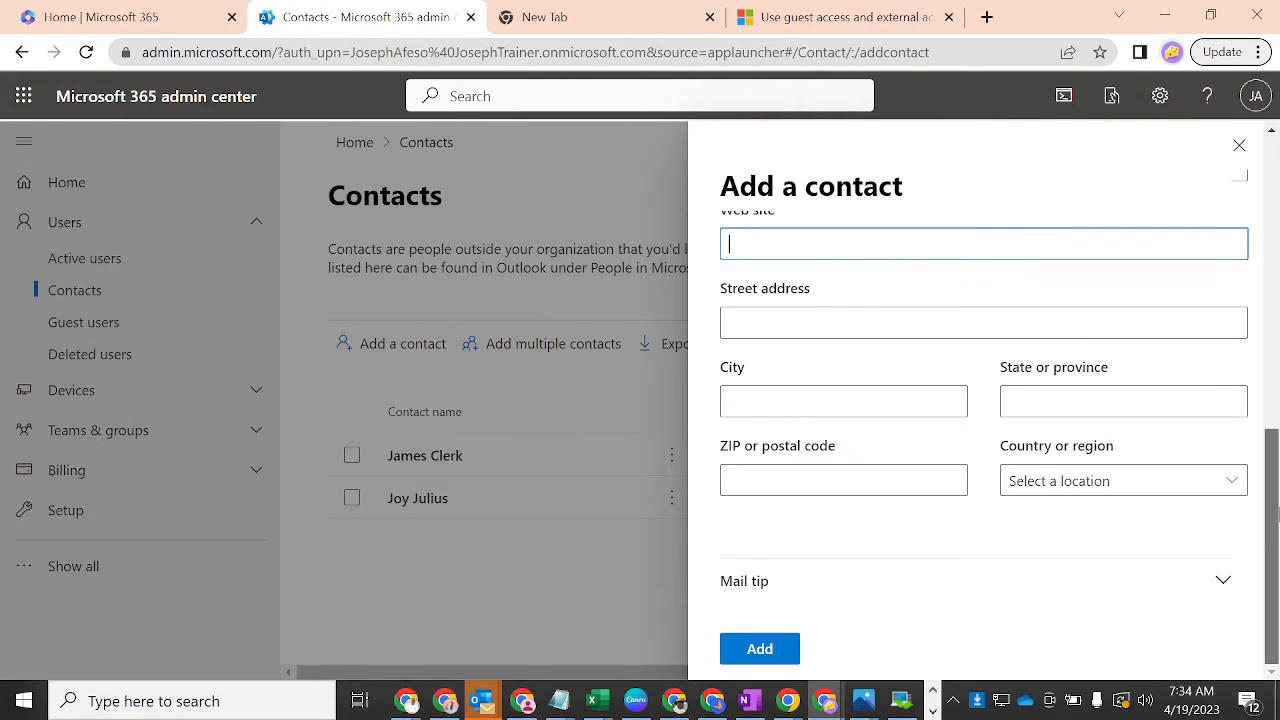
{"action": "scroll", "coordinate": [1063, 509], "scroll_direction": "up", "scroll_amount": 2}
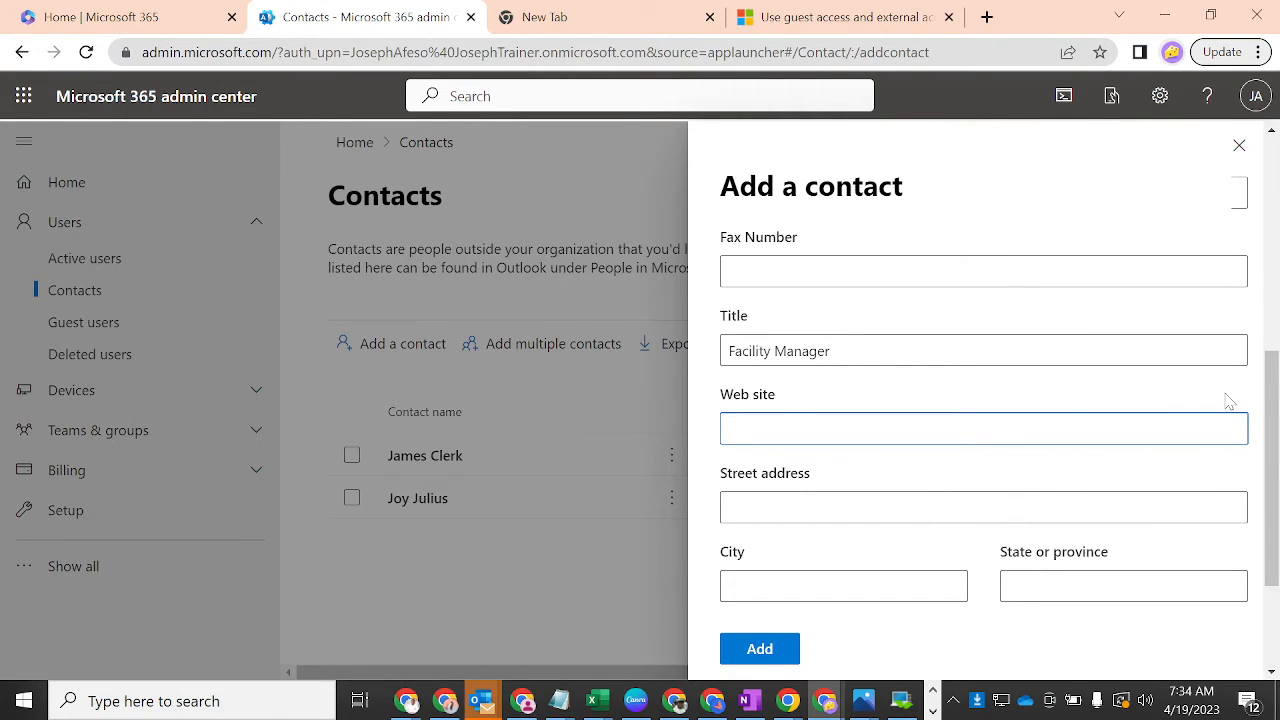
{"action": "left_click_drag", "start_coordinate": [1272, 398], "coordinate": [1274, 483]}
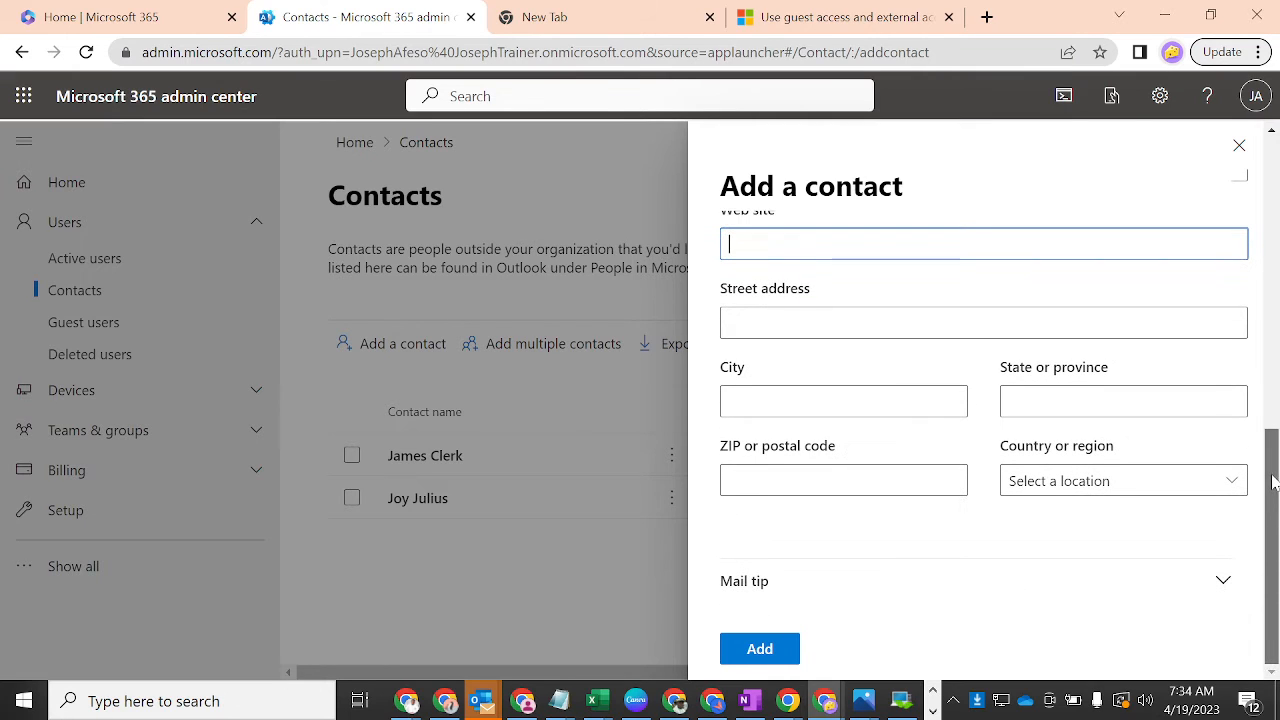
{"action": "left_click", "coordinate": [1221, 583]}
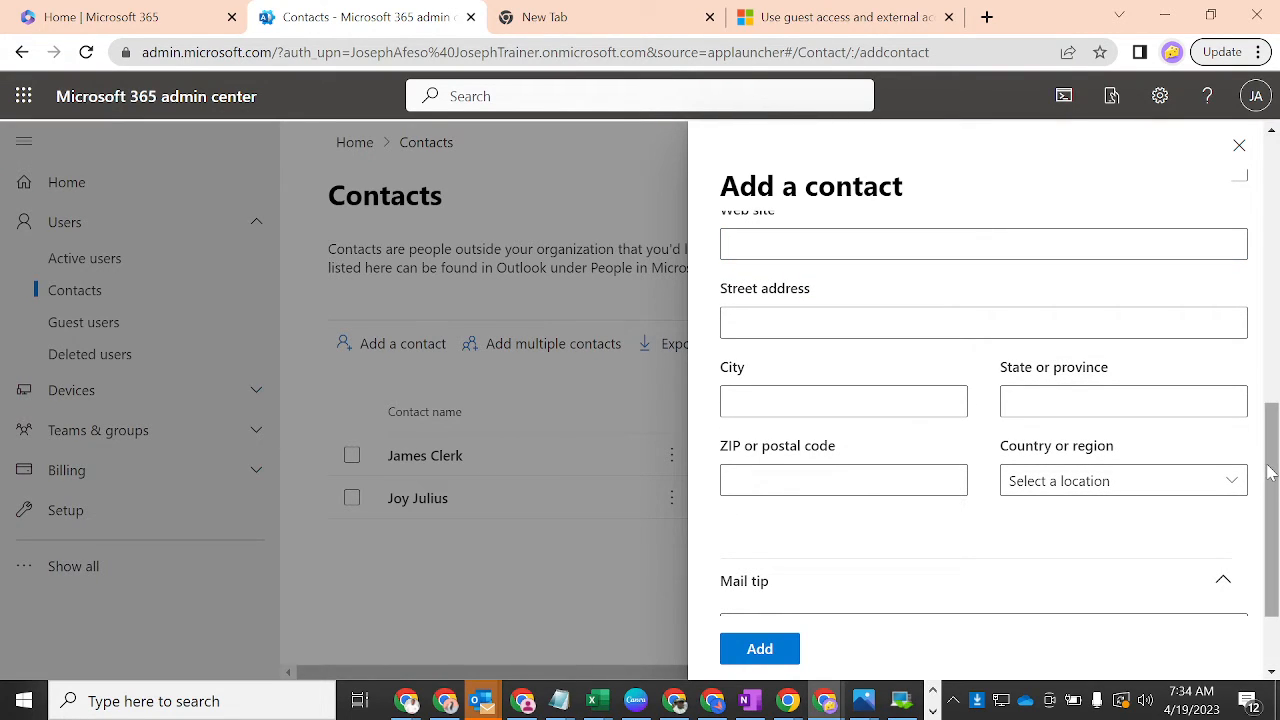
{"action": "left_click_drag", "start_coordinate": [1270, 472], "coordinate": [1271, 520]}
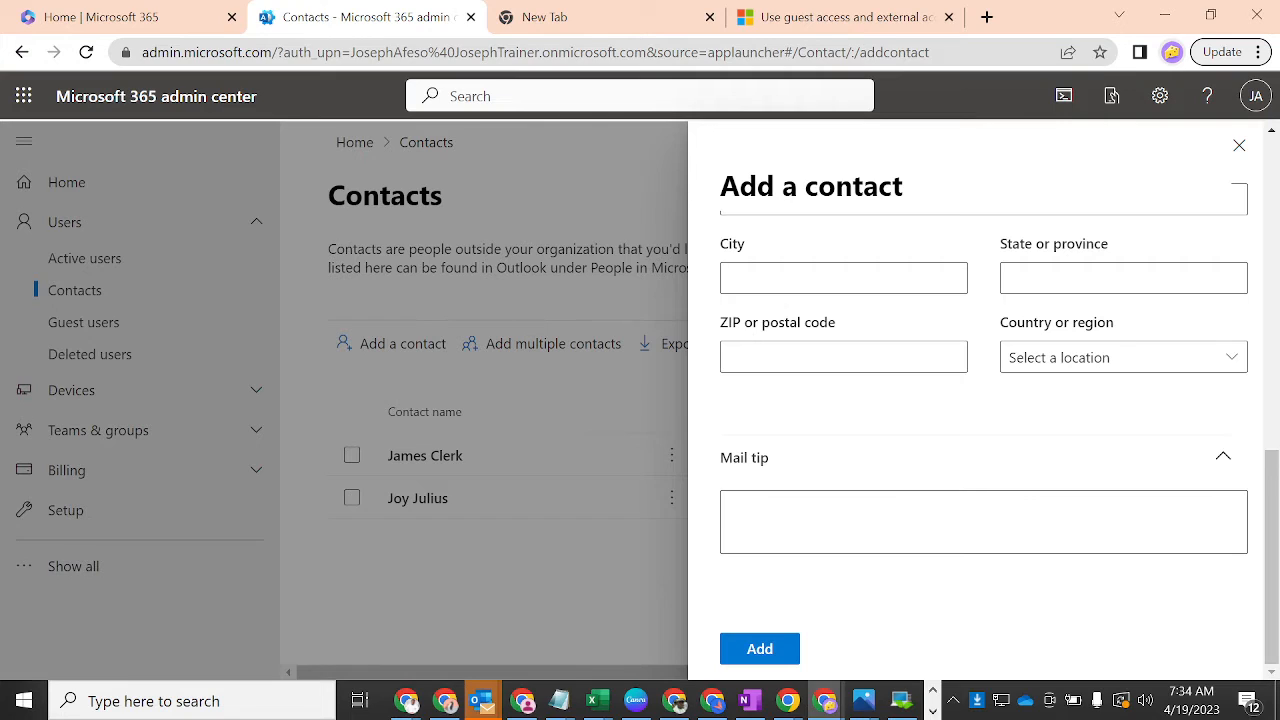
- Write the mail tip 'You can report all facility related issues with' followed by the contact's name
{"action": "left_click", "coordinate": [984, 521]}
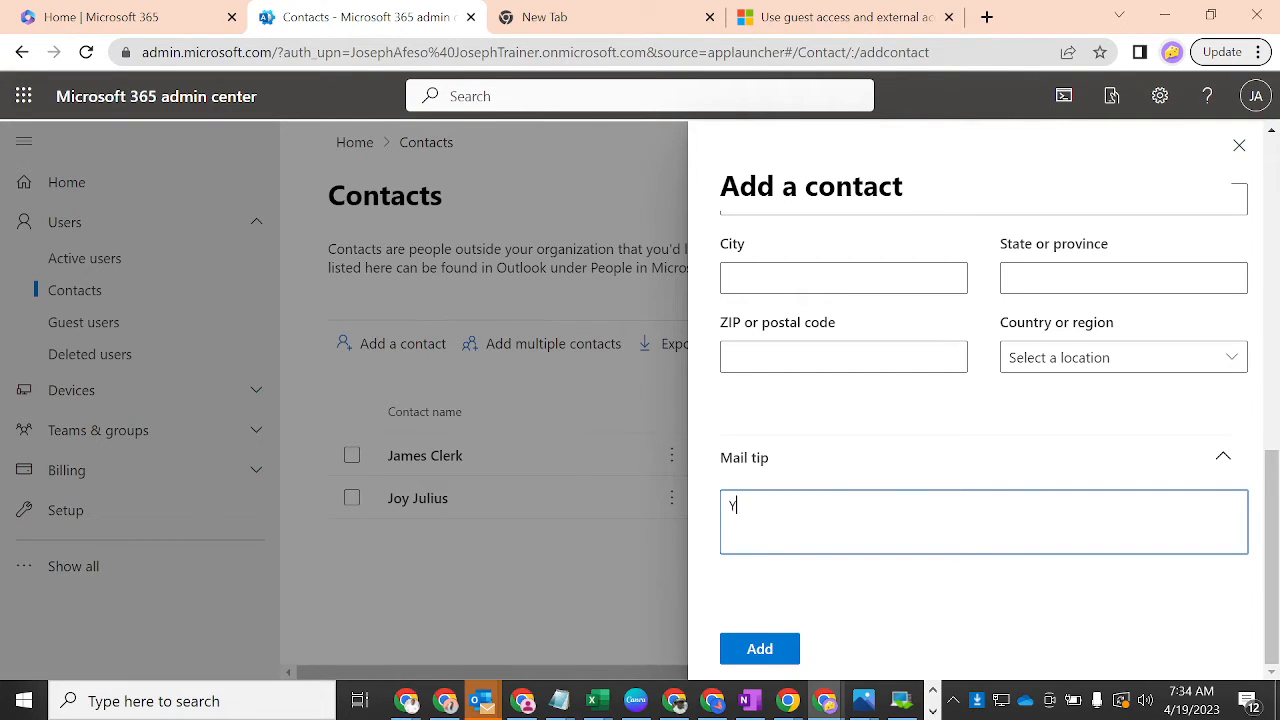
{"action": "type", "text": "You can report all facilit"}
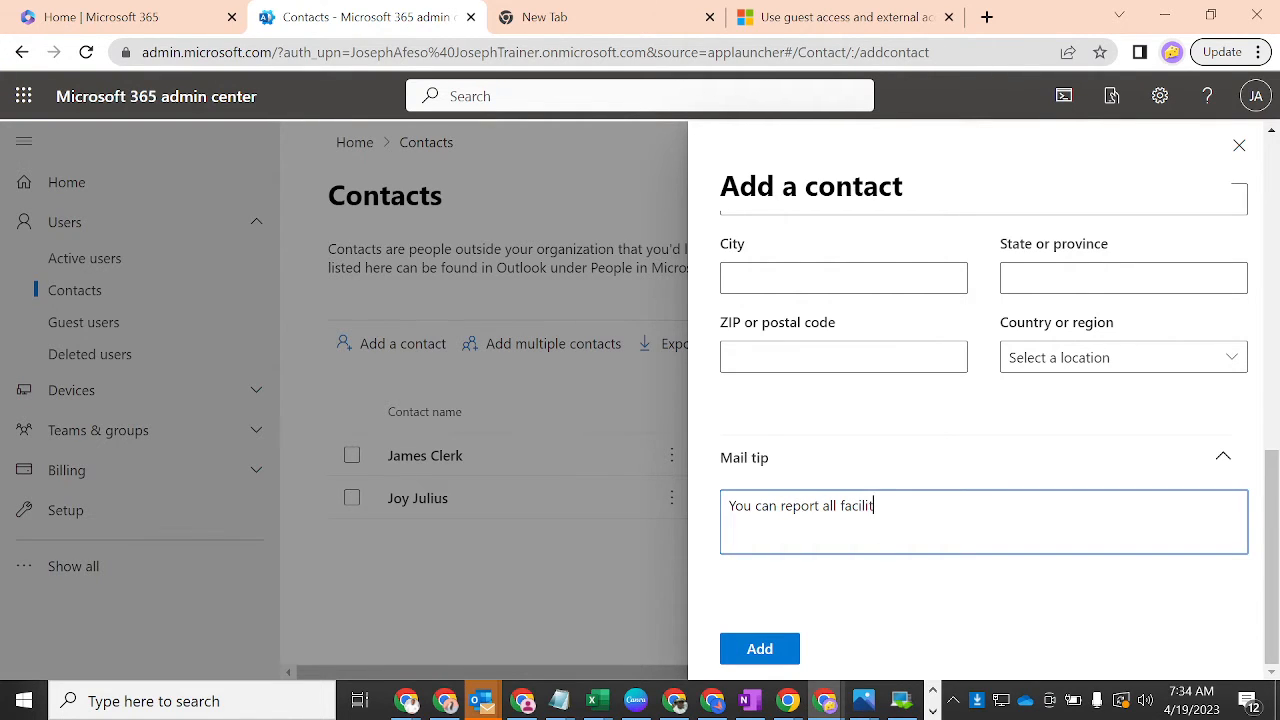
{"action": "type", "text": "y related issues wi"}
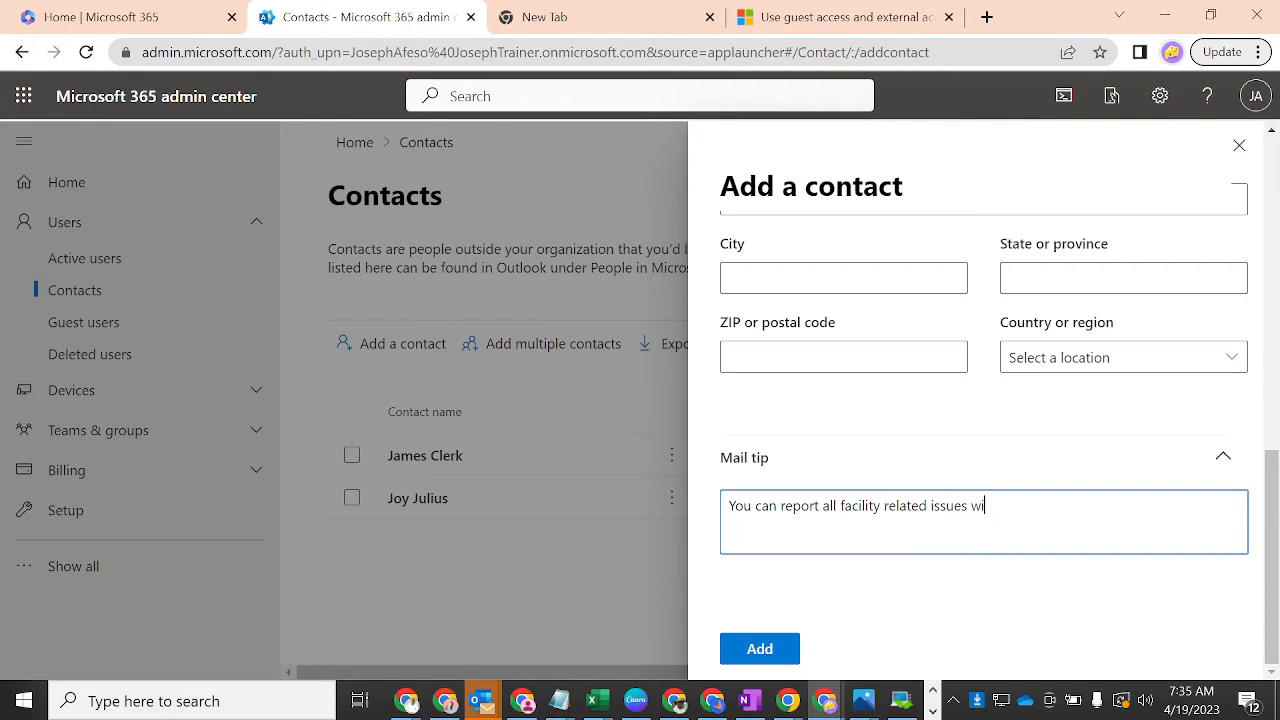
{"action": "type", "text": "th ma"}
{"action": "key", "text": "BackSpace"}
{"action": "key", "text": "BackSpace"}
{"action": "type", "text": "Mab"}
- Add the contact, review the Contact added confirmation, and close the panel
{"action": "left_click", "coordinate": [766, 658]}
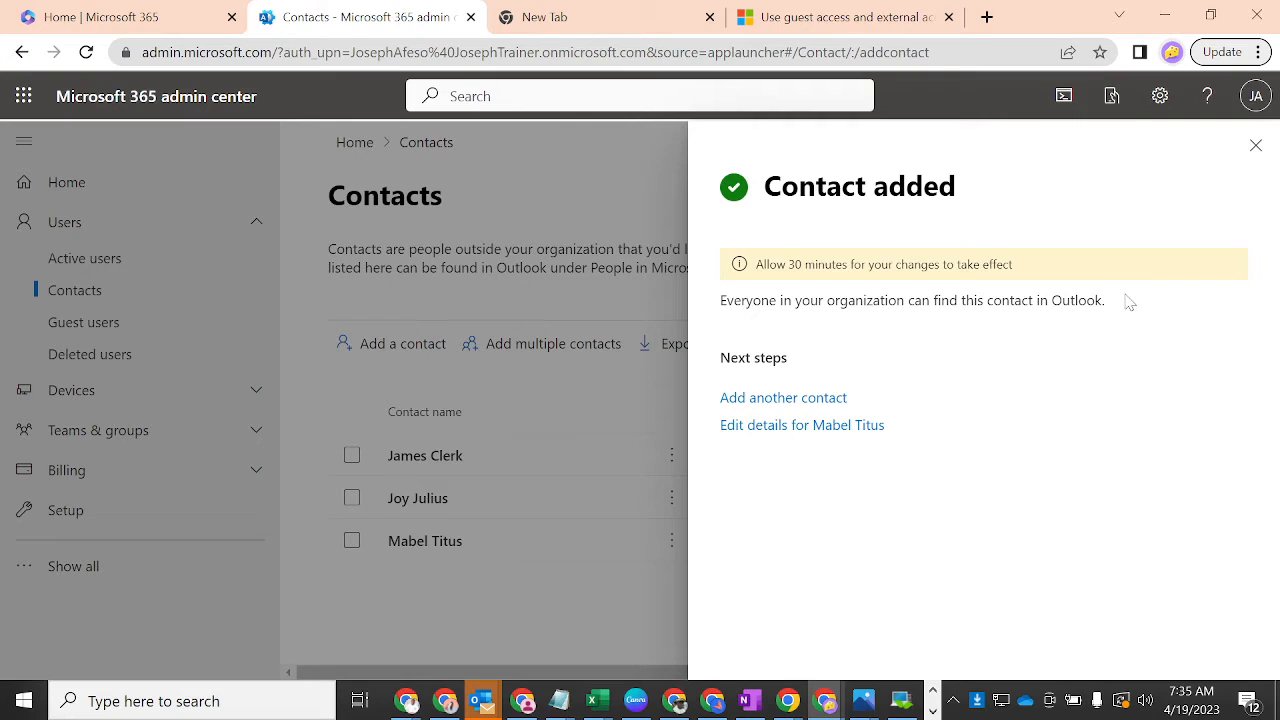
{"action": "left_click_drag", "start_coordinate": [1124, 298], "coordinate": [848, 320]}
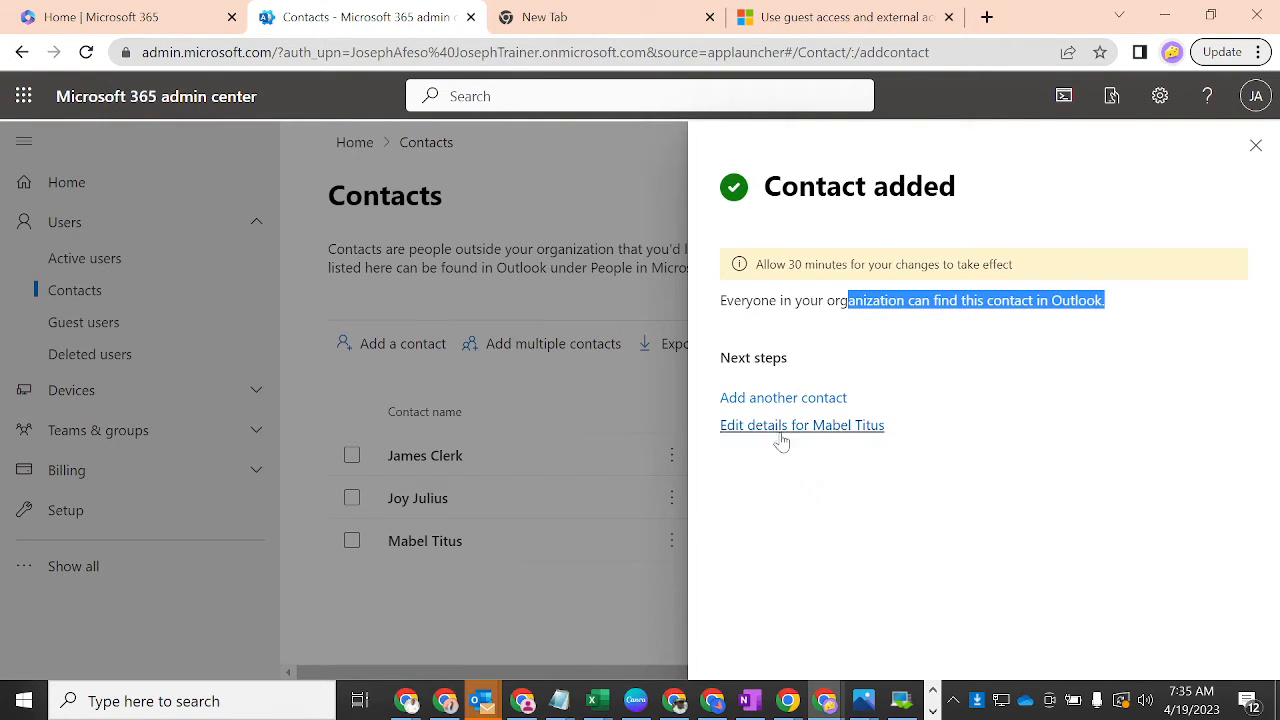
{"action": "left_click", "coordinate": [1255, 146]}
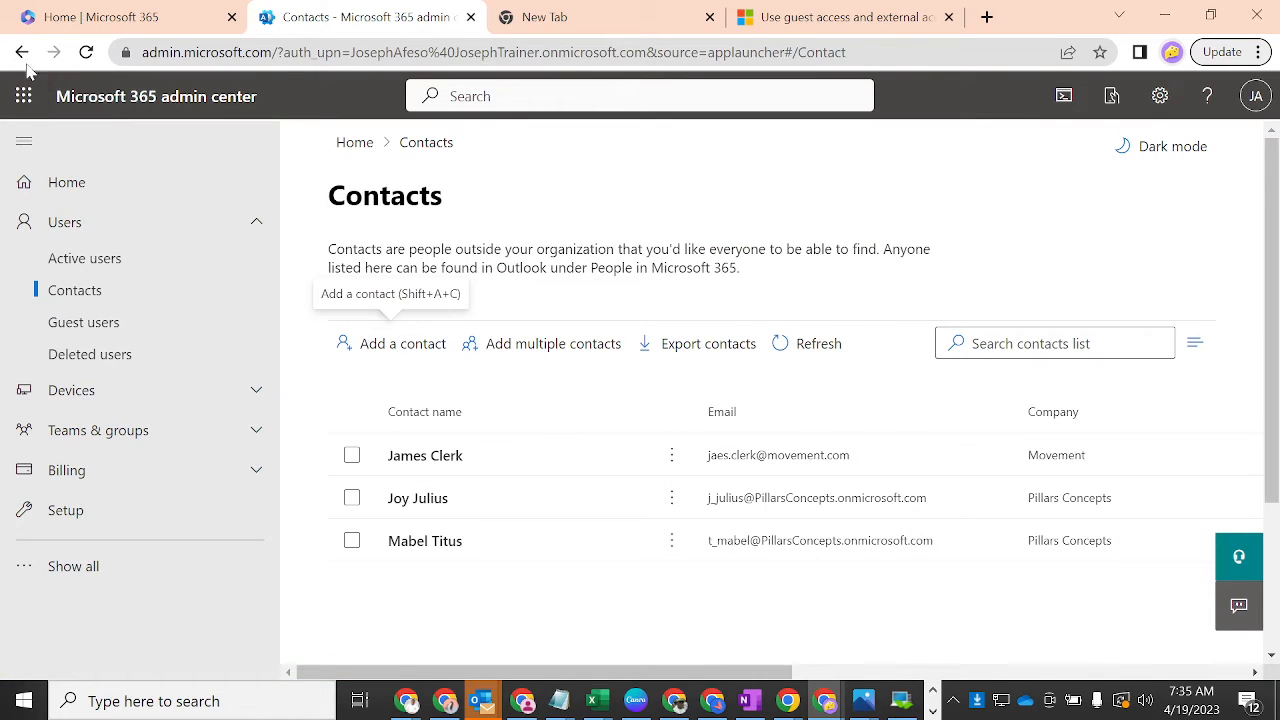
- Reload Contacts, then launch Outlook from the Microsoft 365 home page's app launcher
{"action": "left_click", "coordinate": [86, 52]}
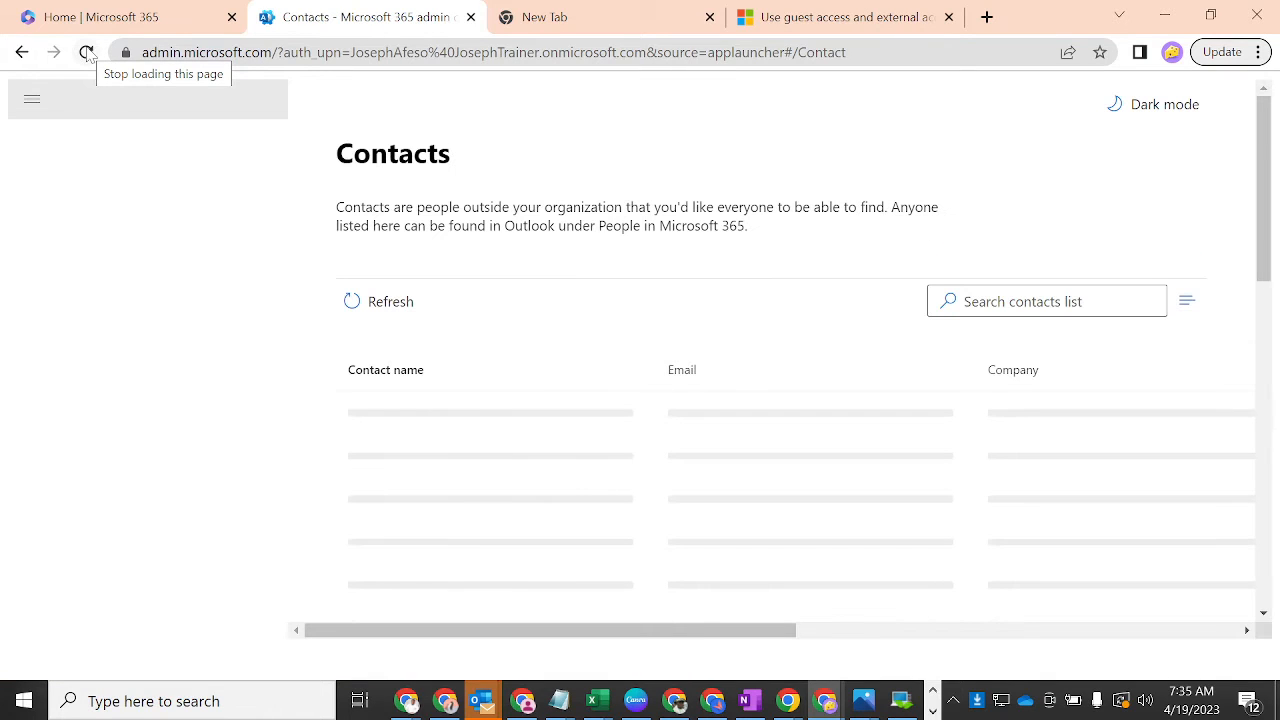
{"action": "left_click", "coordinate": [150, 18]}
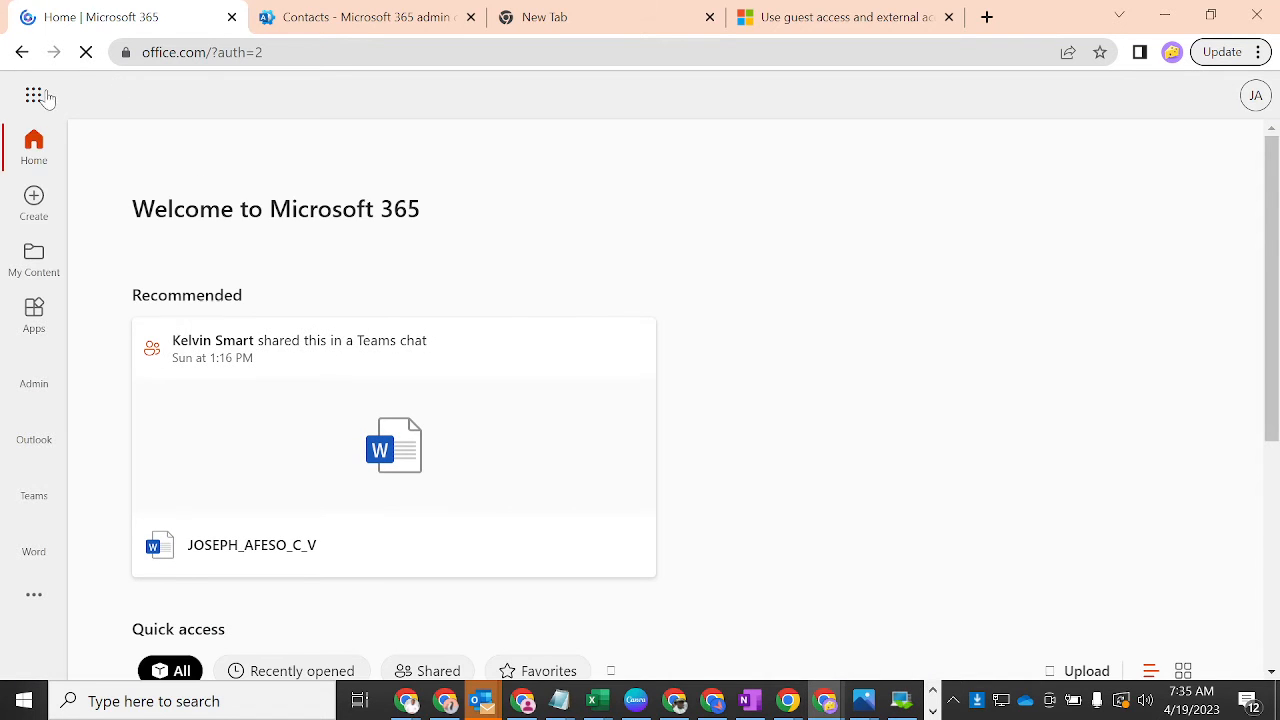
{"action": "left_click", "coordinate": [36, 96]}
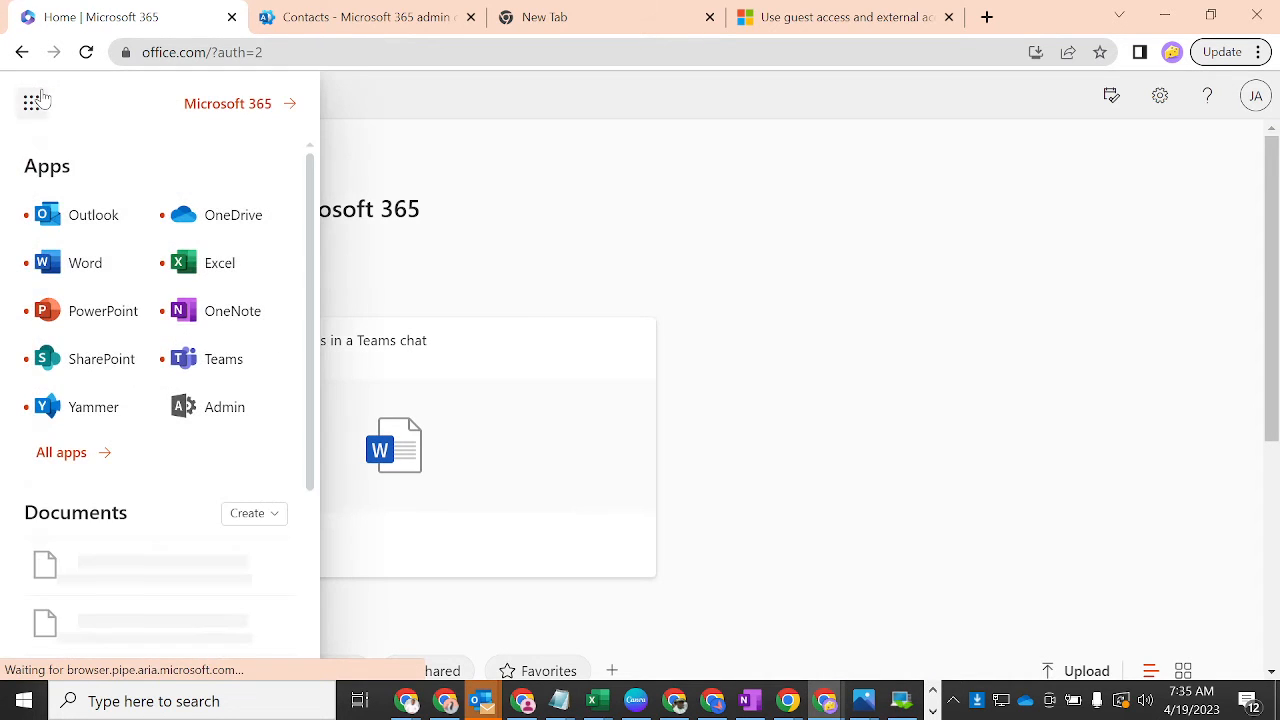
{"action": "left_click", "coordinate": [91, 216]}
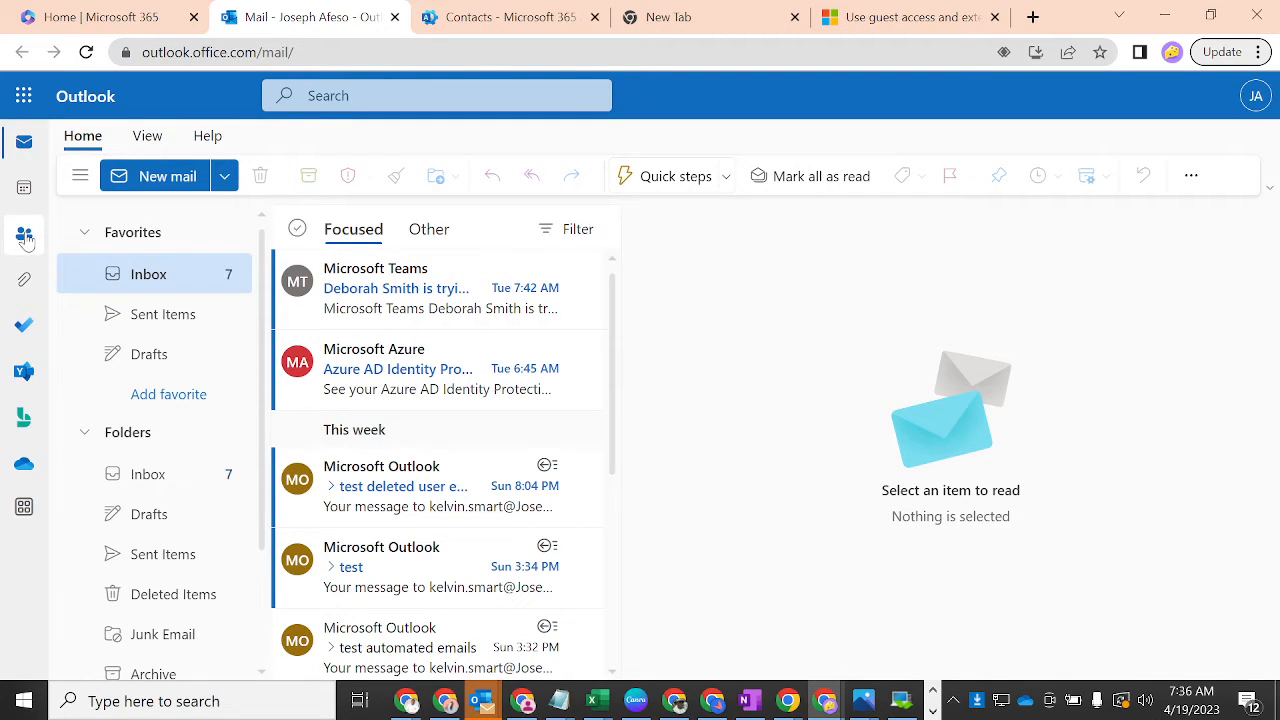
- In People, open the Default Global Address List and select the Pillars Concepts contact
{"action": "left_click", "coordinate": [25, 238]}
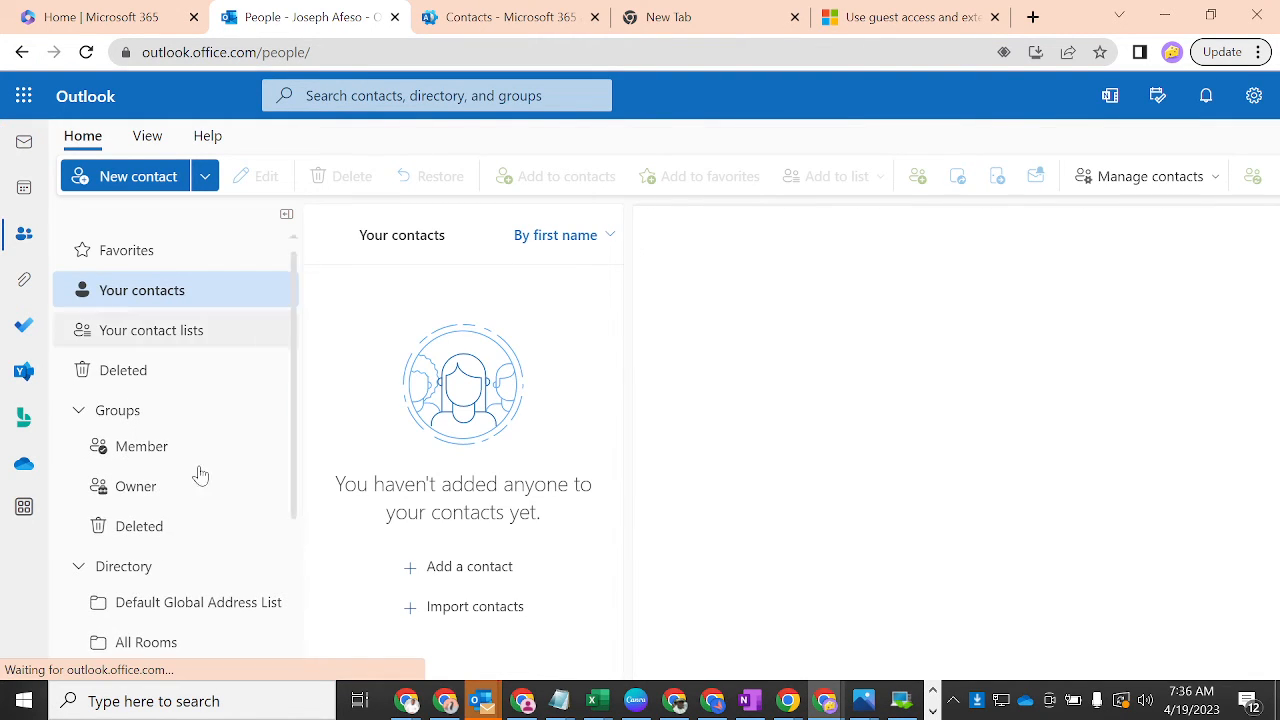
{"action": "left_click", "coordinate": [175, 606]}
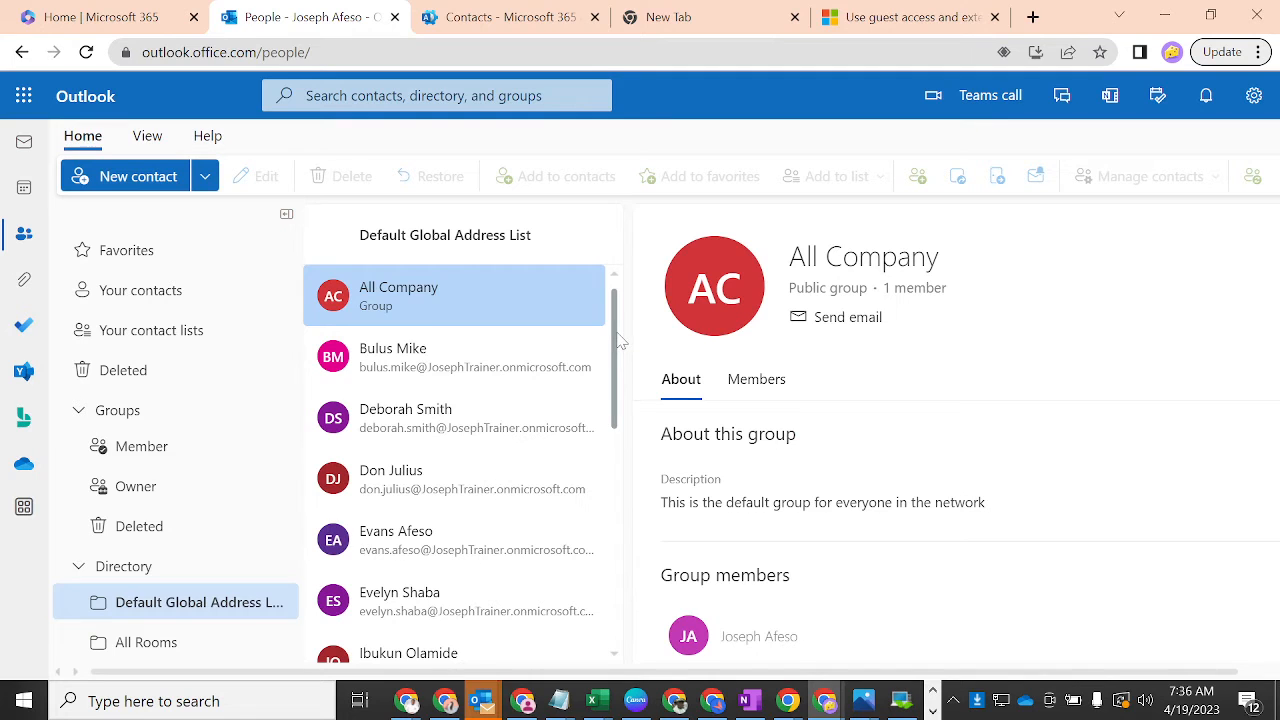
{"action": "scroll", "coordinate": [619, 342], "scroll_direction": "down", "scroll_amount": 3}
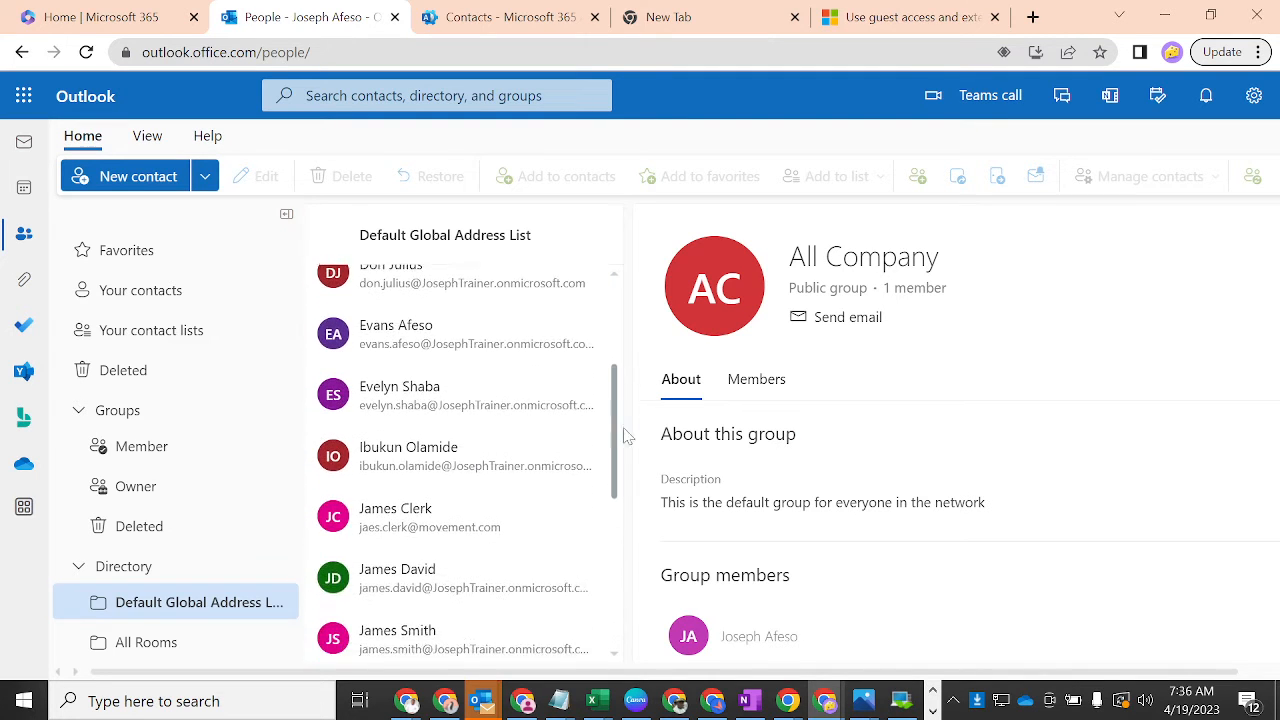
{"action": "left_click_drag", "start_coordinate": [623, 436], "coordinate": [617, 528]}
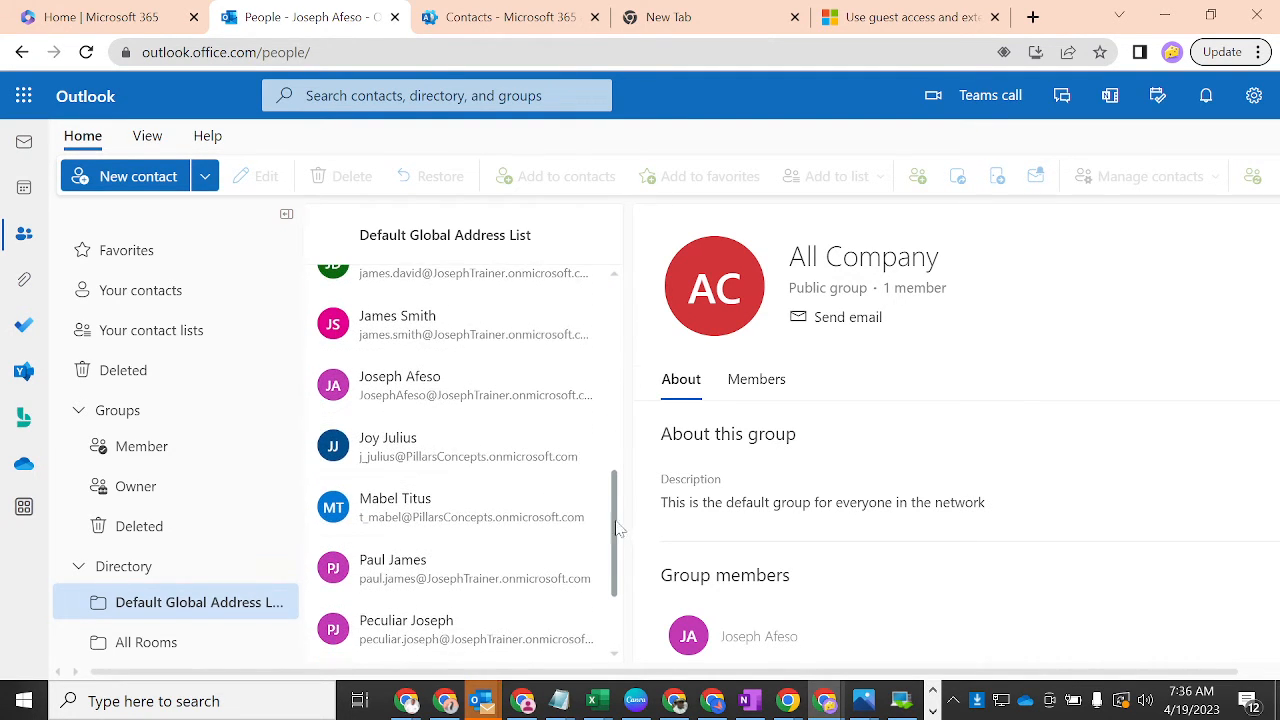
{"action": "left_click", "coordinate": [448, 512]}
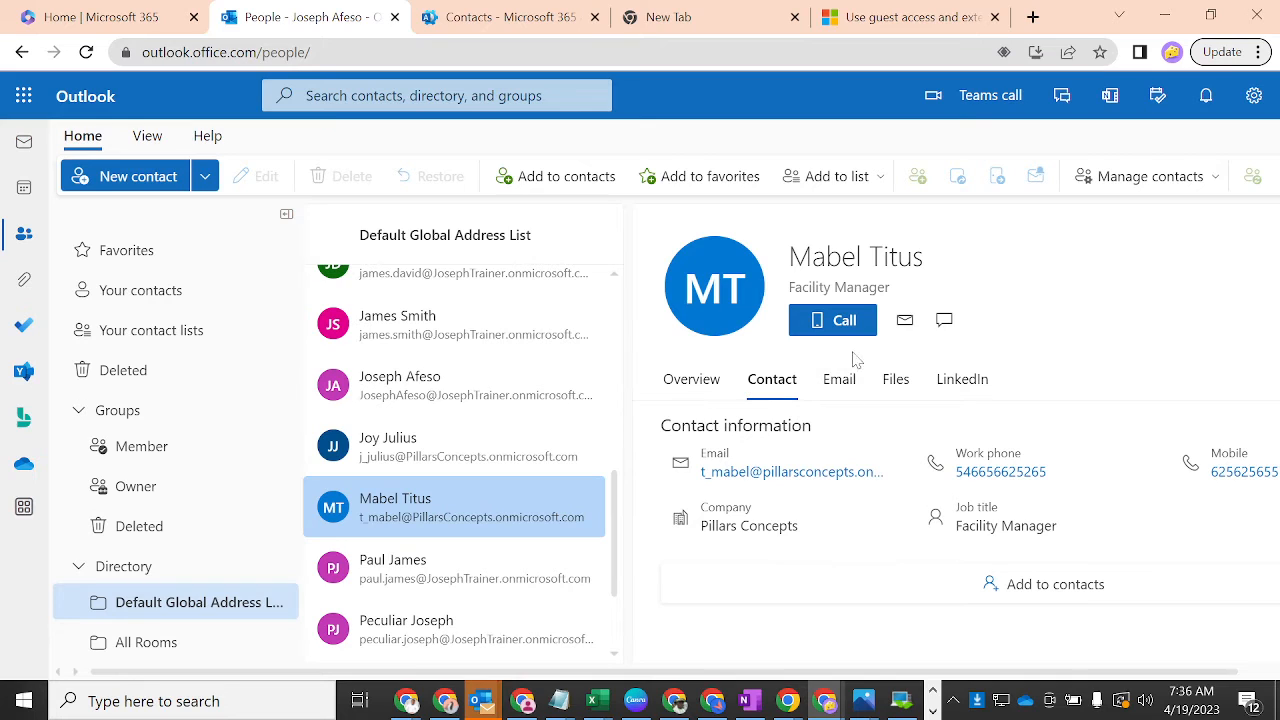
- Send the contact an email titled 'roof leakage' reporting a roof leak in block 002
{"action": "left_click", "coordinate": [905, 321]}
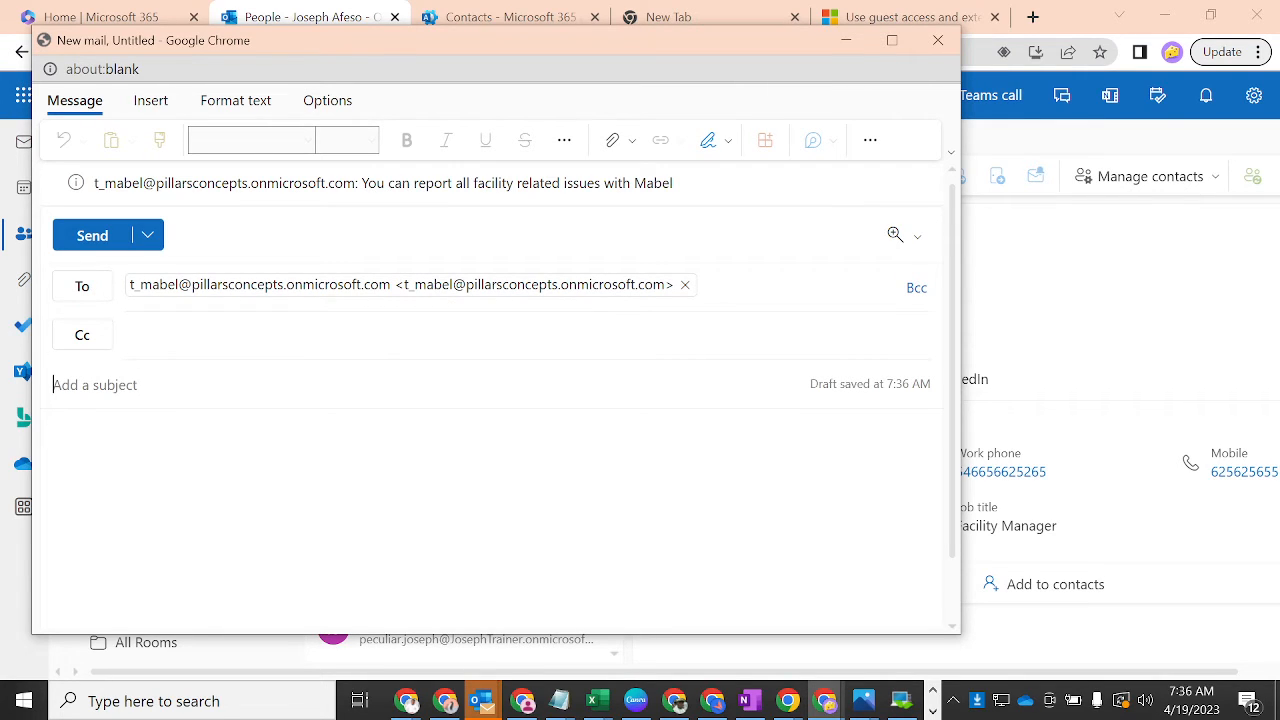
{"action": "type", "text": "L"}
{"action": "key", "text": "BackSpace"}
{"action": "key", "text": "BackSpace"}
{"action": "type", "text": "roof leakage"}
{"action": "key", "text": "Tab"}
{"action": "type", "text": "H"}
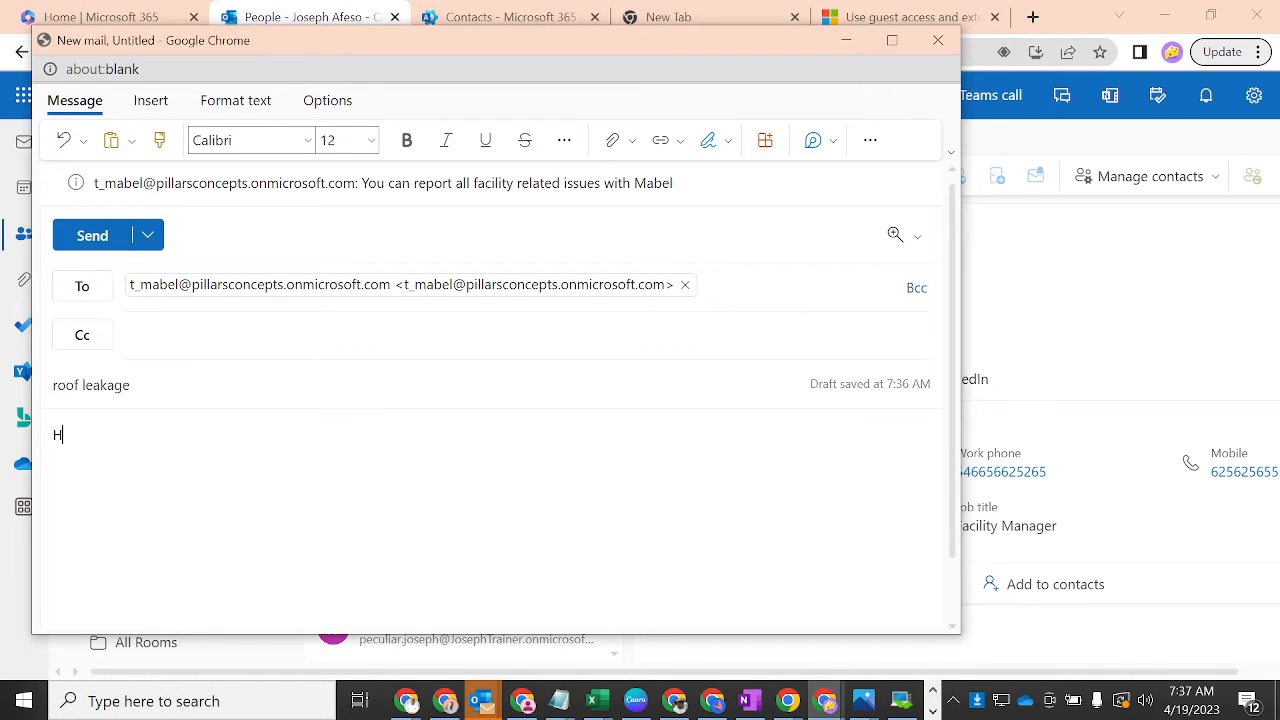
{"action": "type", "text": "i Mabel,  "}
{"action": "type", "text": "Thi"}
{"action": "type", "text": "s is to"}
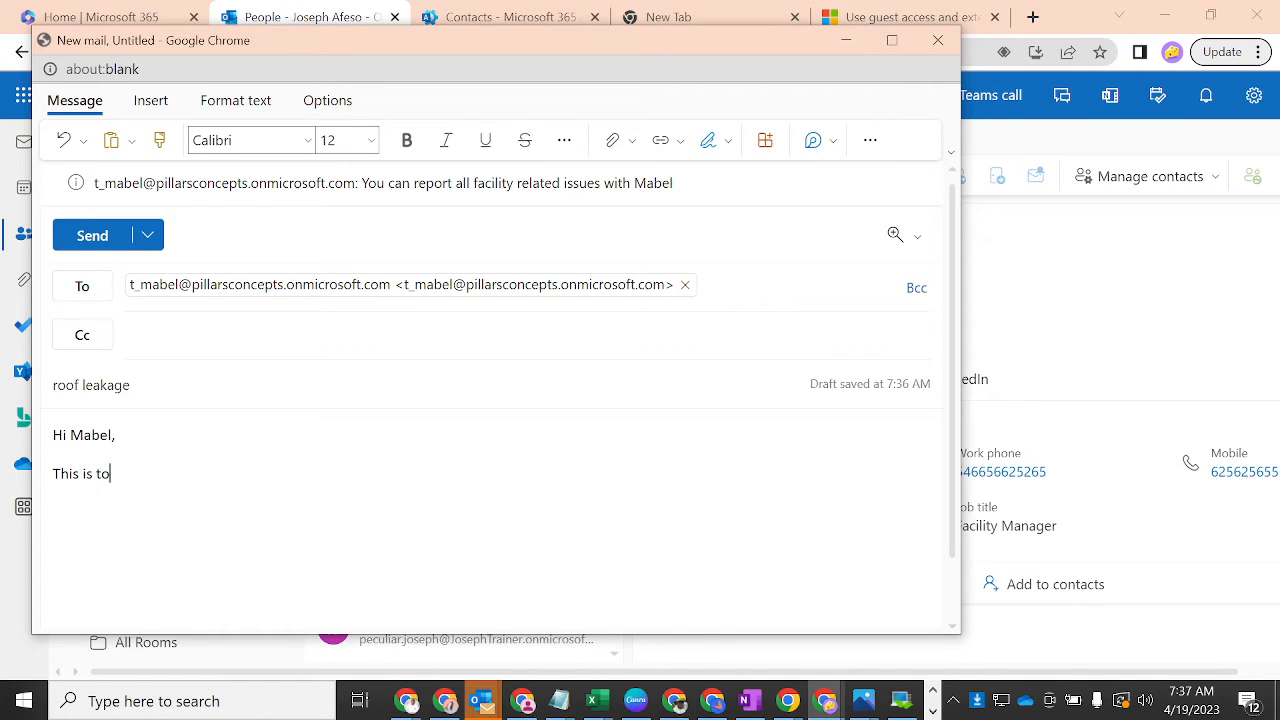
{"action": "type", "text": " report a roof lea"}
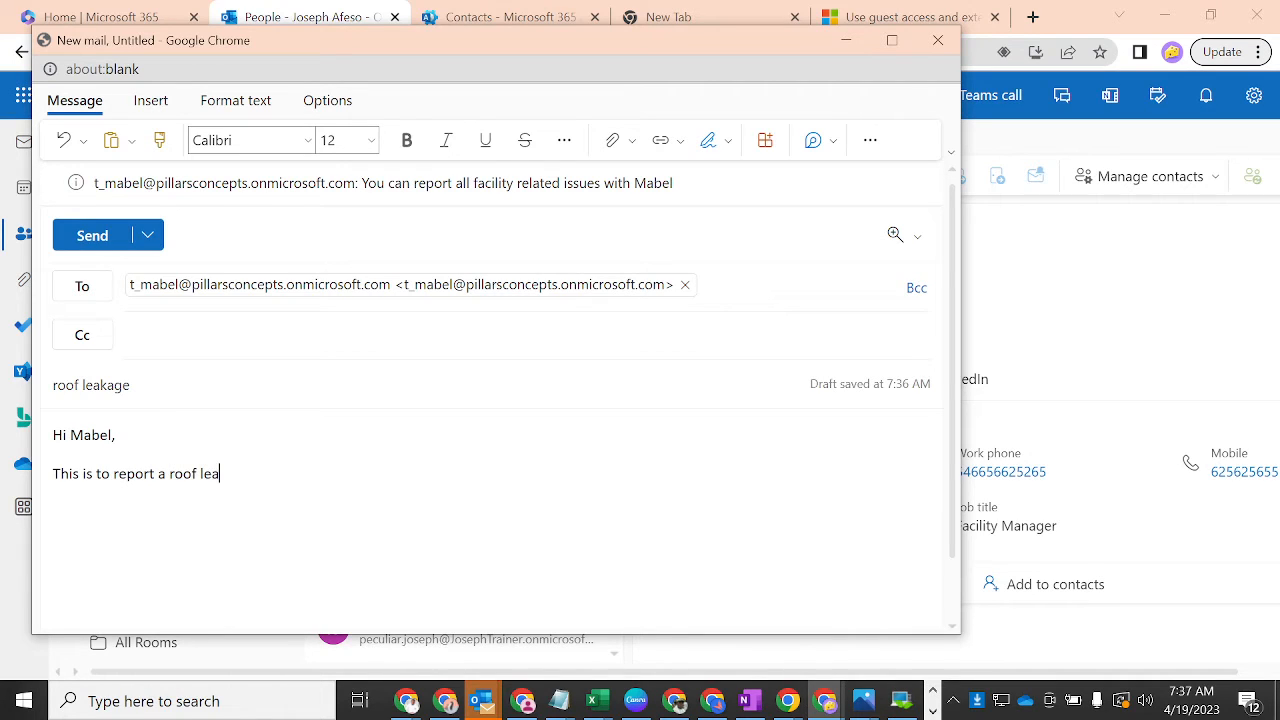
{"action": "type", "text": "kage in block 002.  "}
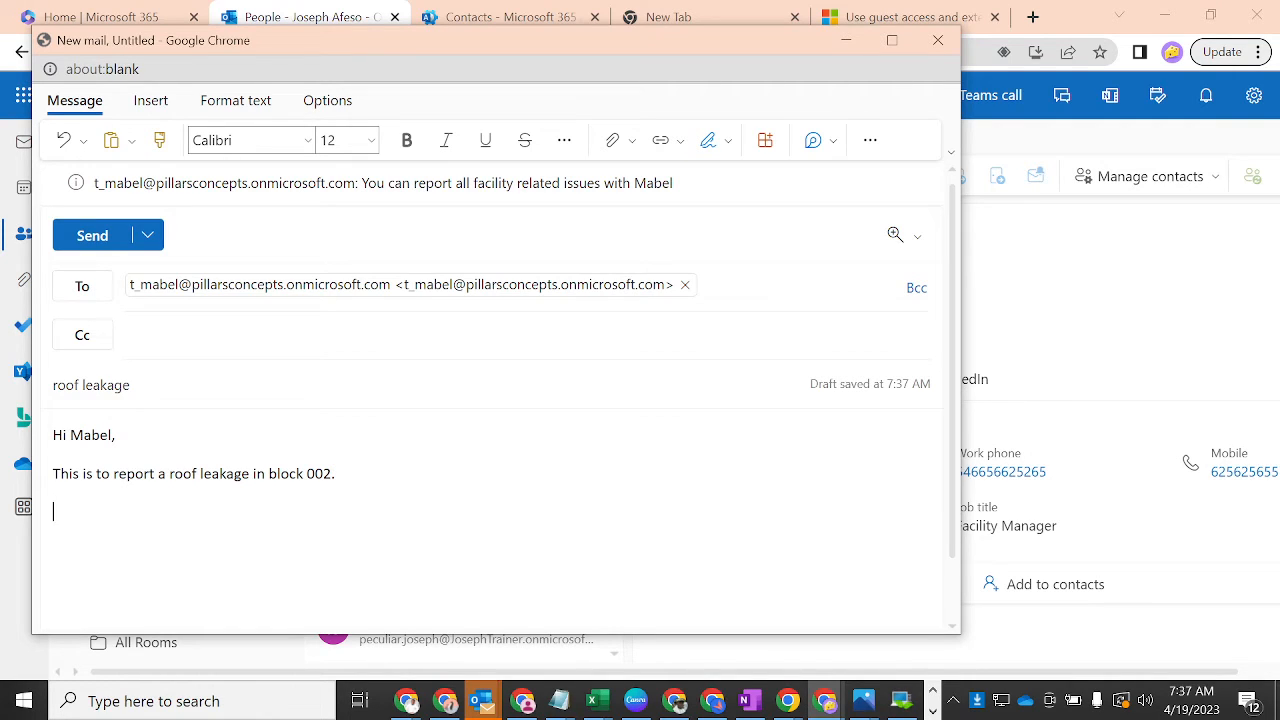
{"action": "type", "text": "Regards"}
{"action": "type", "text": "."}
{"action": "key", "text": "Return"}
{"action": "type", "text": "Joseph"}
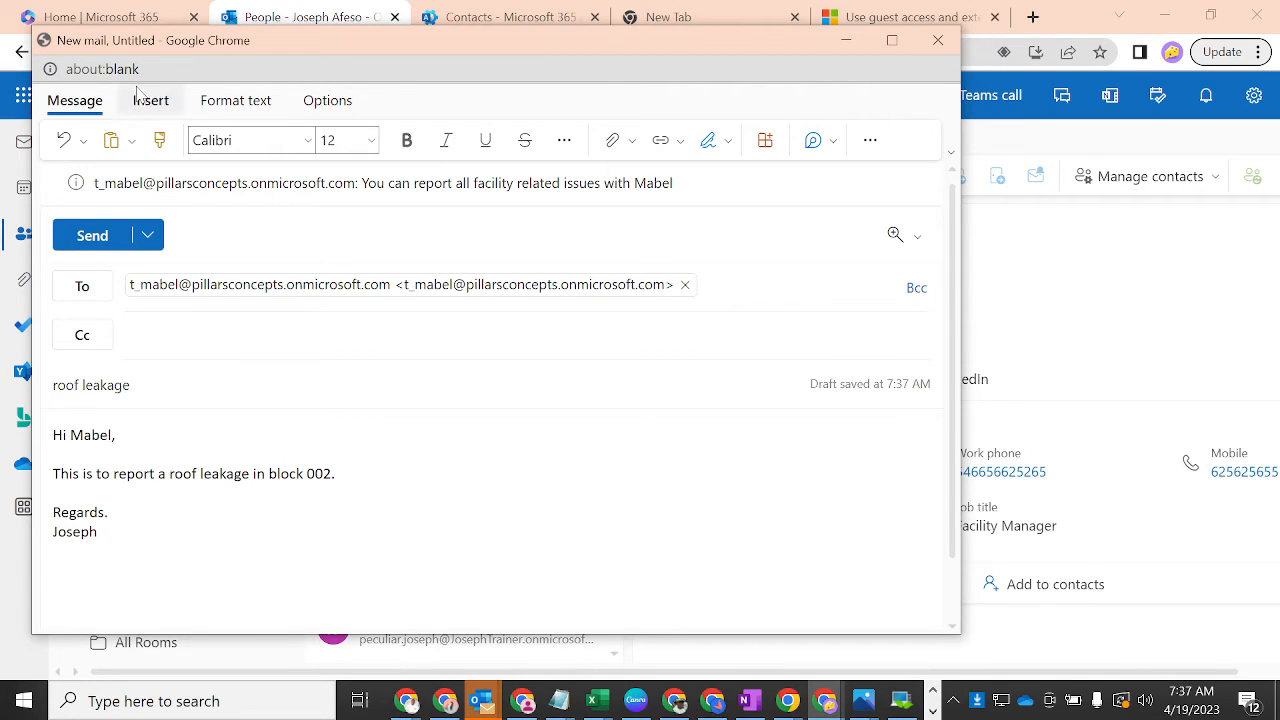
{"action": "left_click", "coordinate": [87, 235]}
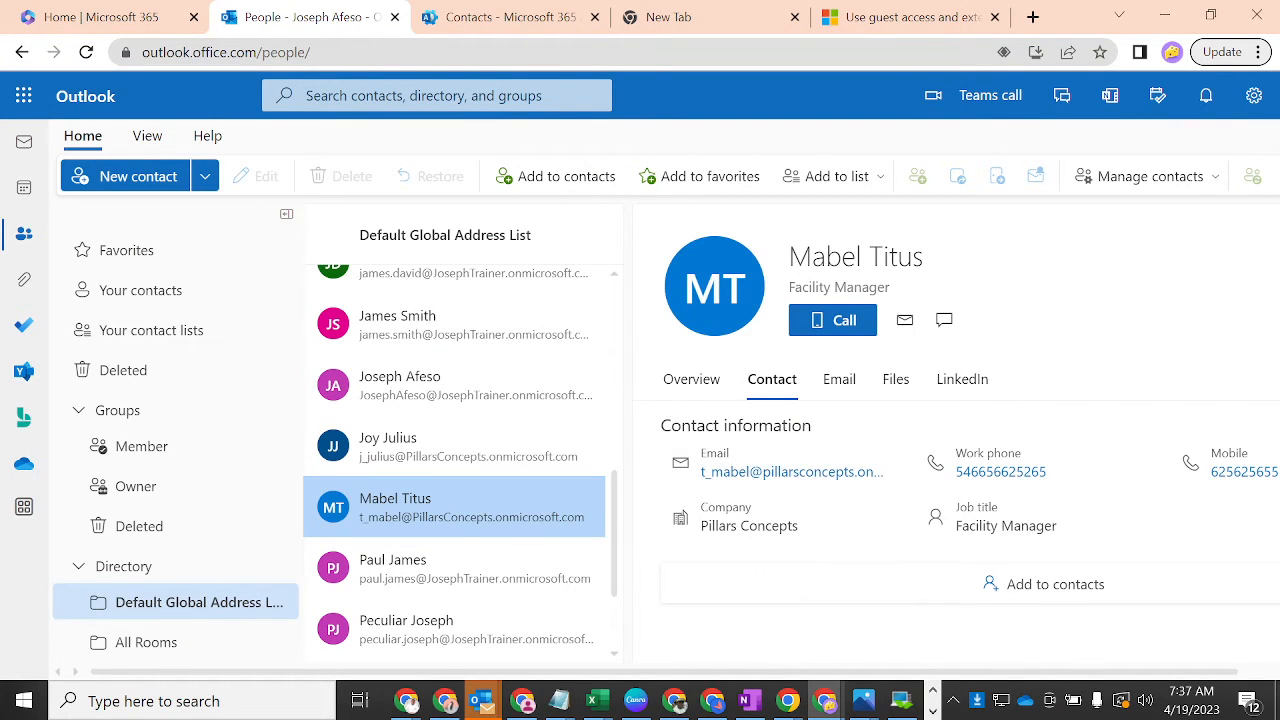
- Search People for 'facility manager' and open the matching contact
{"action": "left_click", "coordinate": [300, 95]}
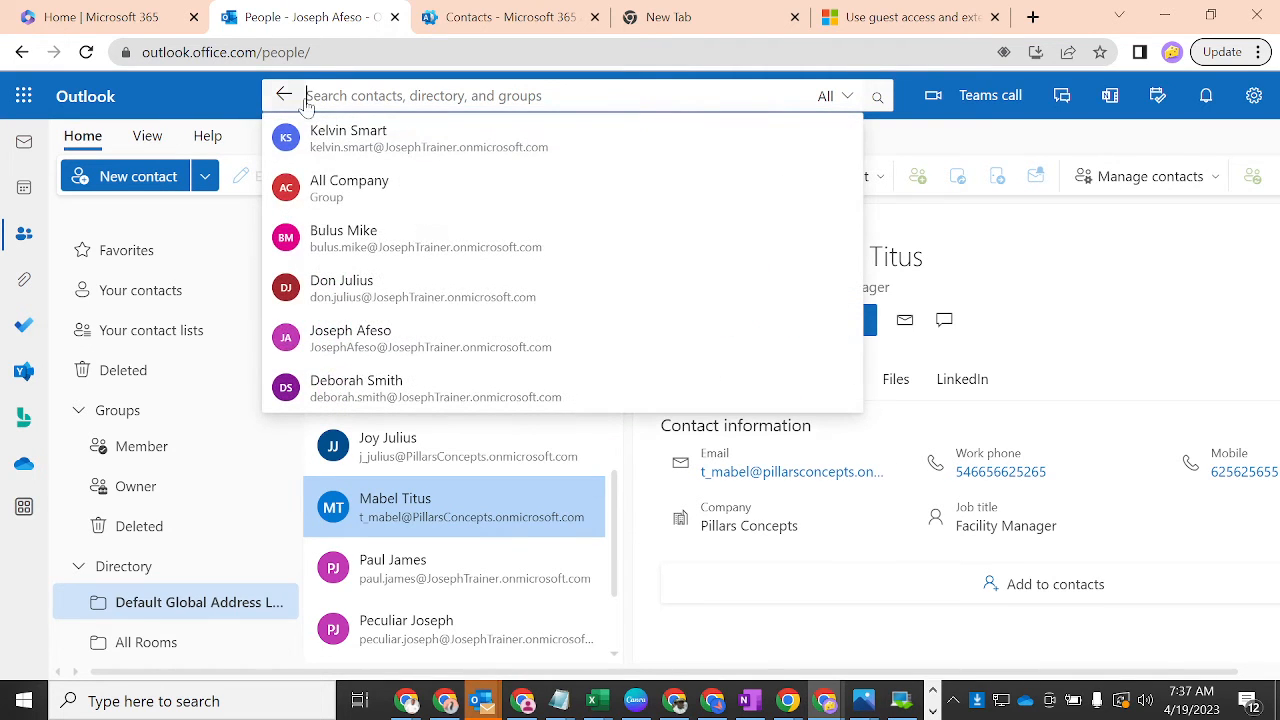
{"action": "type", "text": "facity"}
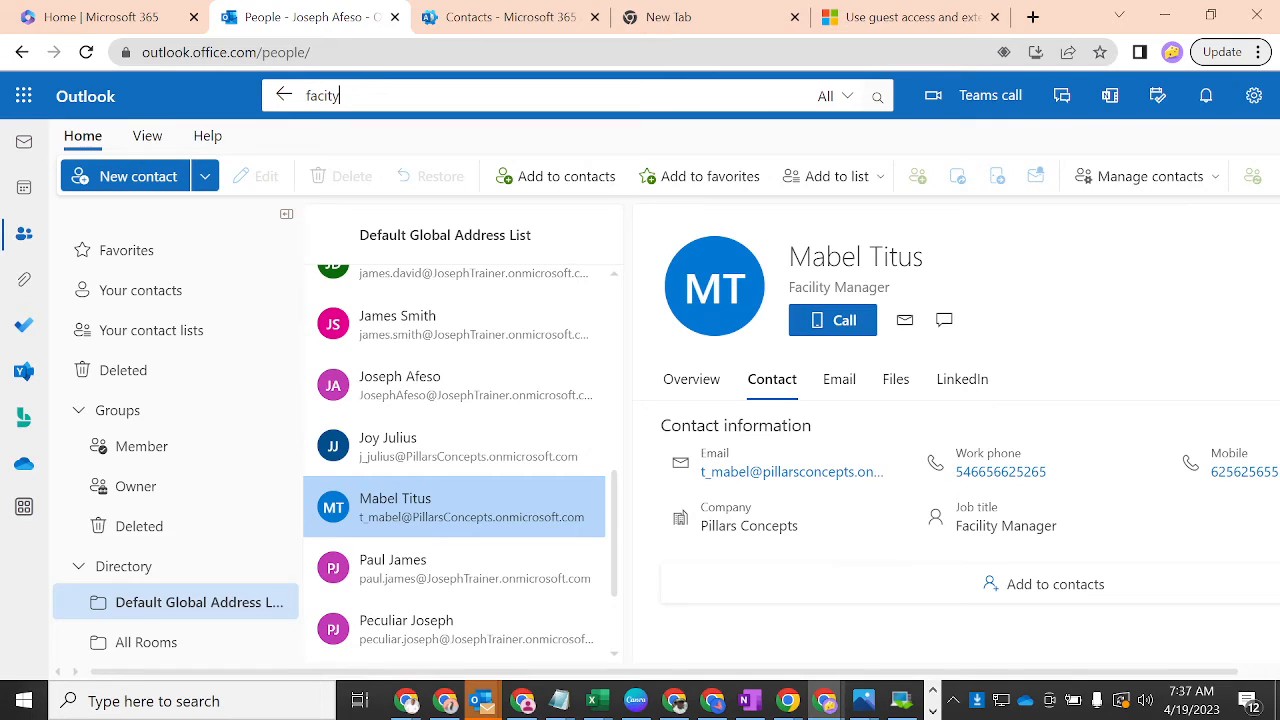
{"action": "key", "text": "BackSpace"}
{"action": "key", "text": "BackSpace"}
{"action": "key", "text": "BackSpace"}
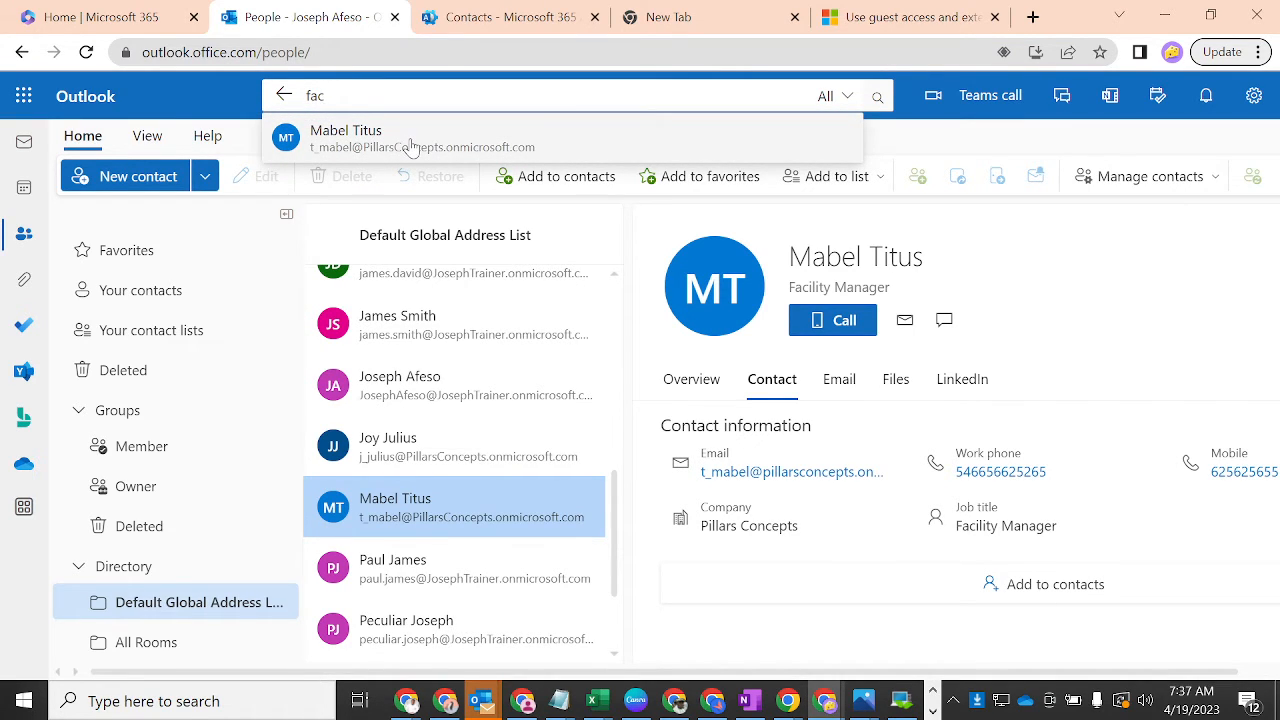
{"action": "type", "text": "ility manager"}
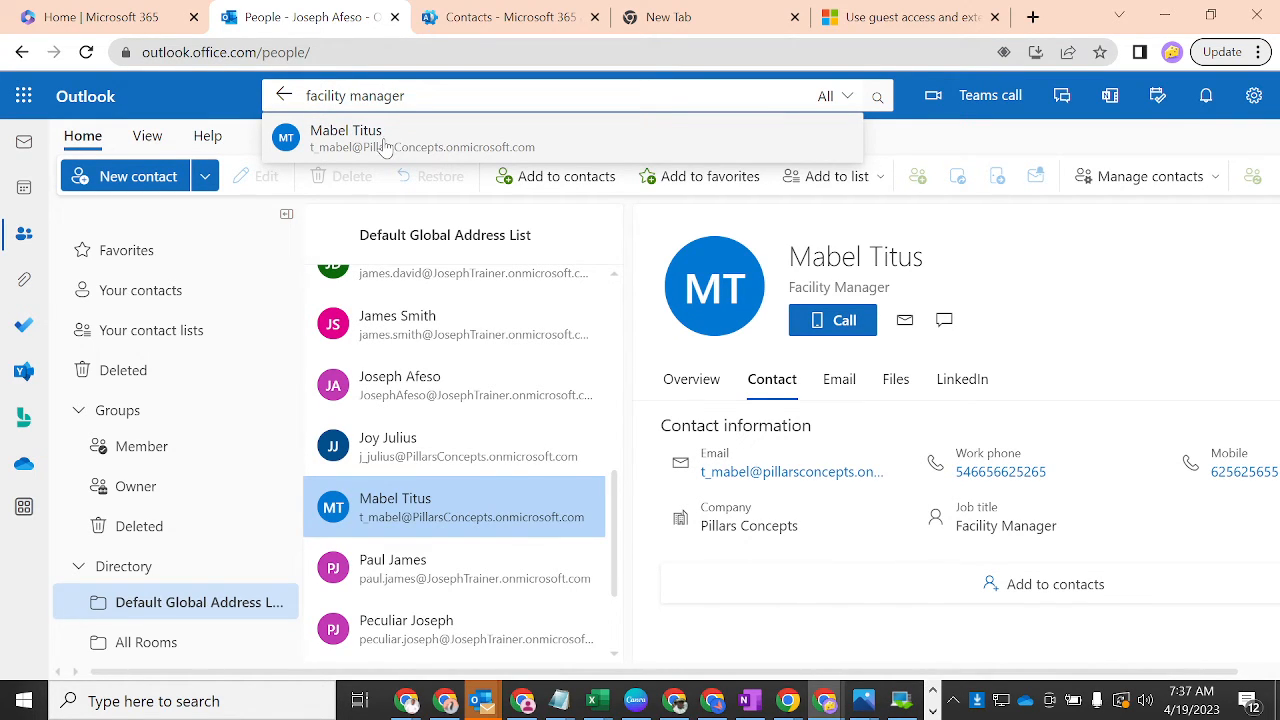
{"action": "left_click", "coordinate": [385, 147]}
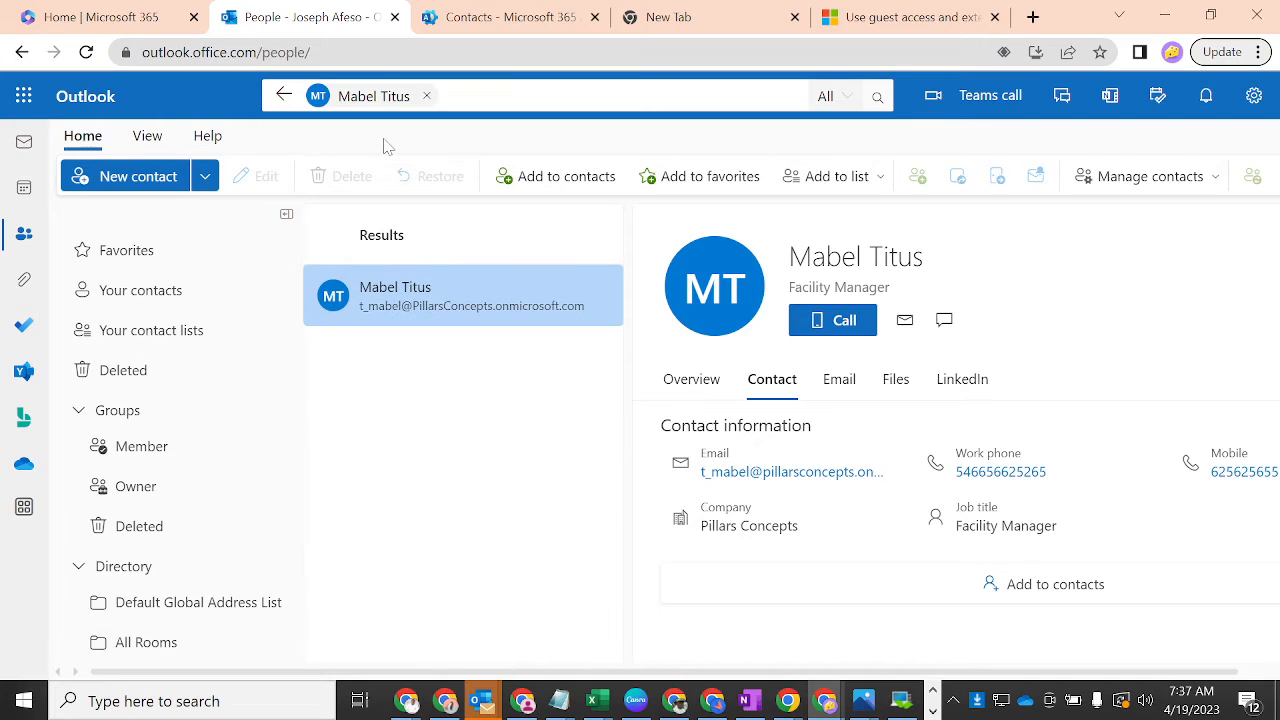
- Search the directory again by the contact's surname, then go to the admin center Contacts list
{"action": "left_click", "coordinate": [427, 96]}
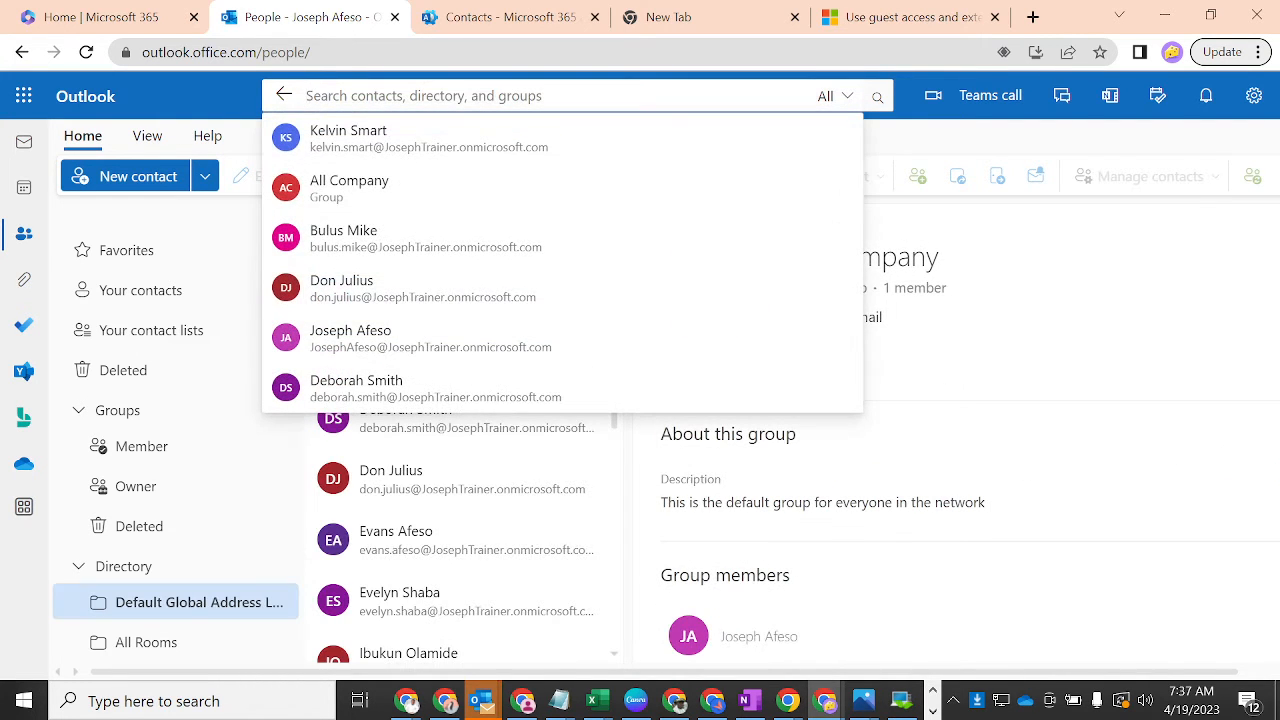
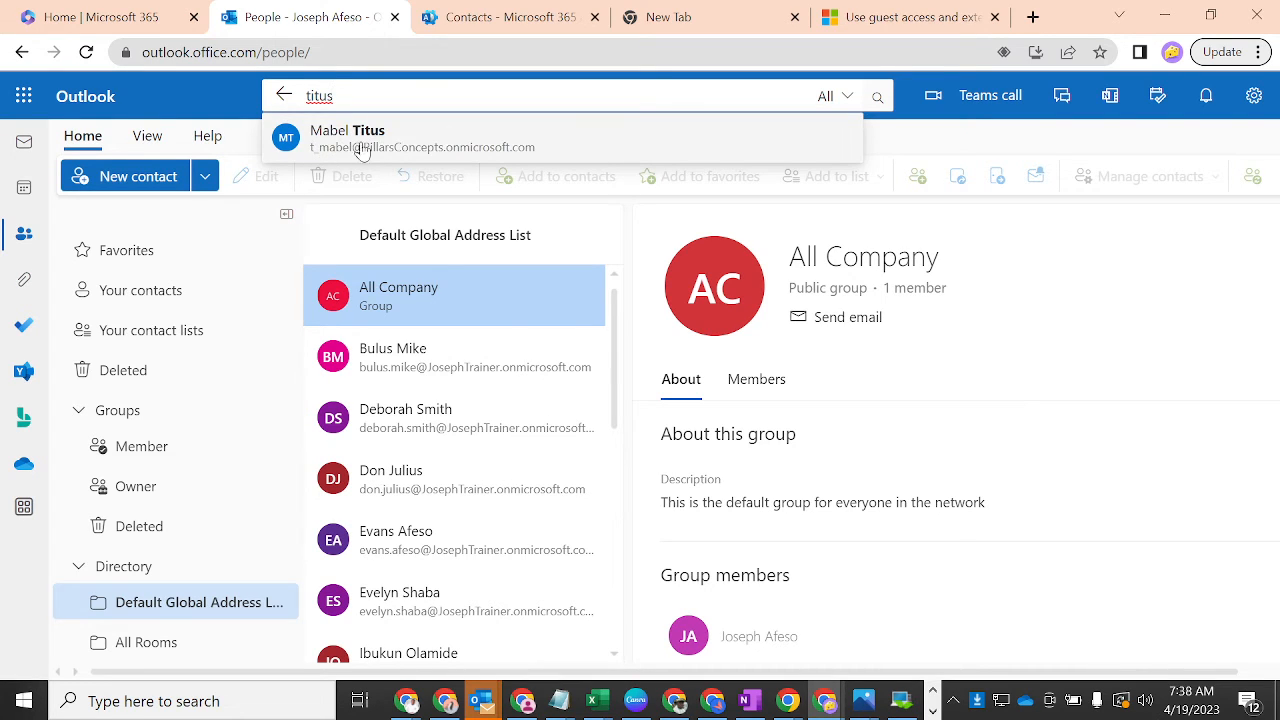
{"action": "left_click_drag", "start_coordinate": [528, 149], "coordinate": [560, 155]}
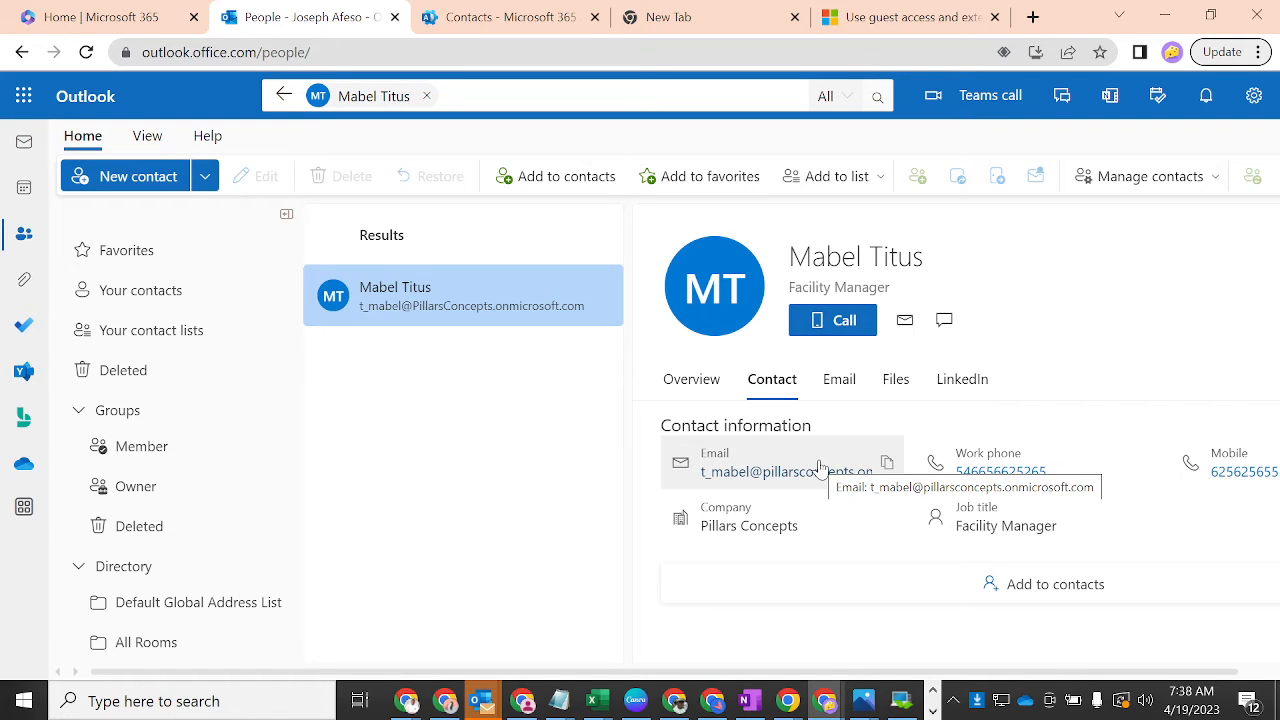
{"action": "left_click", "coordinate": [503, 17]}
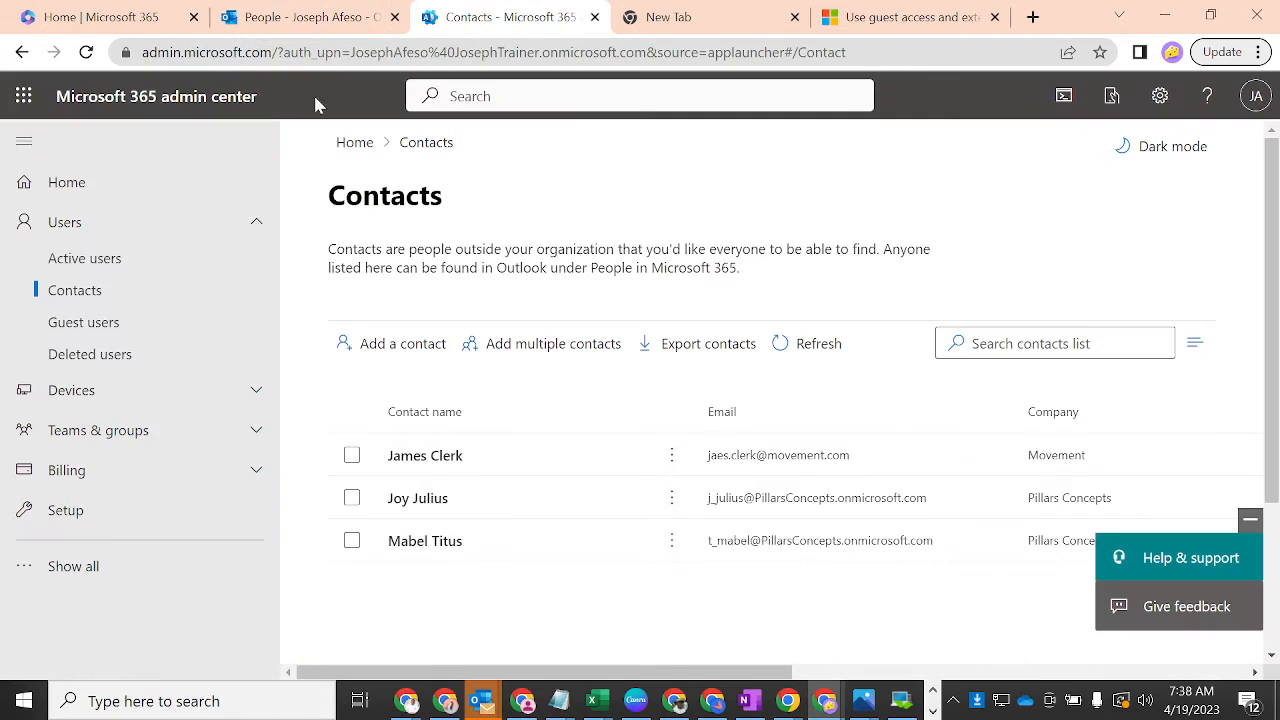
- From the empty Guest users list, start adding a guest to reach Azure's New user page
{"action": "left_click", "coordinate": [100, 330]}
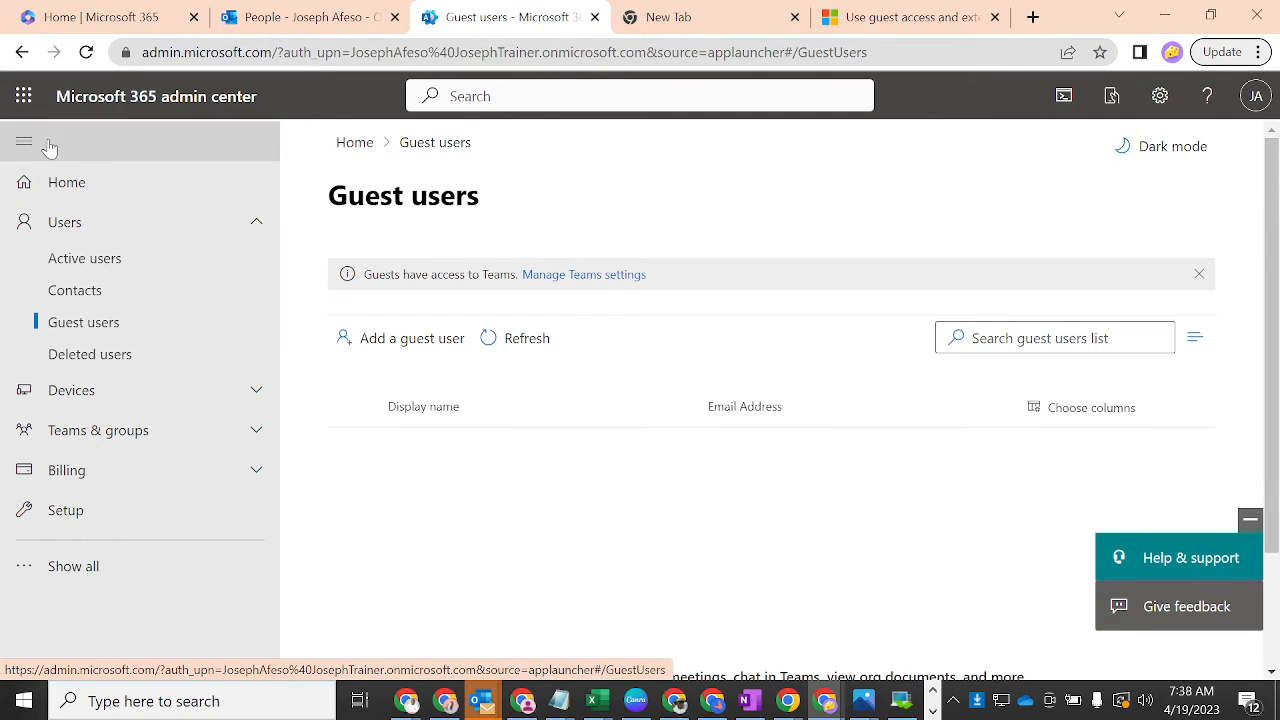
{"action": "left_click", "coordinate": [427, 345]}
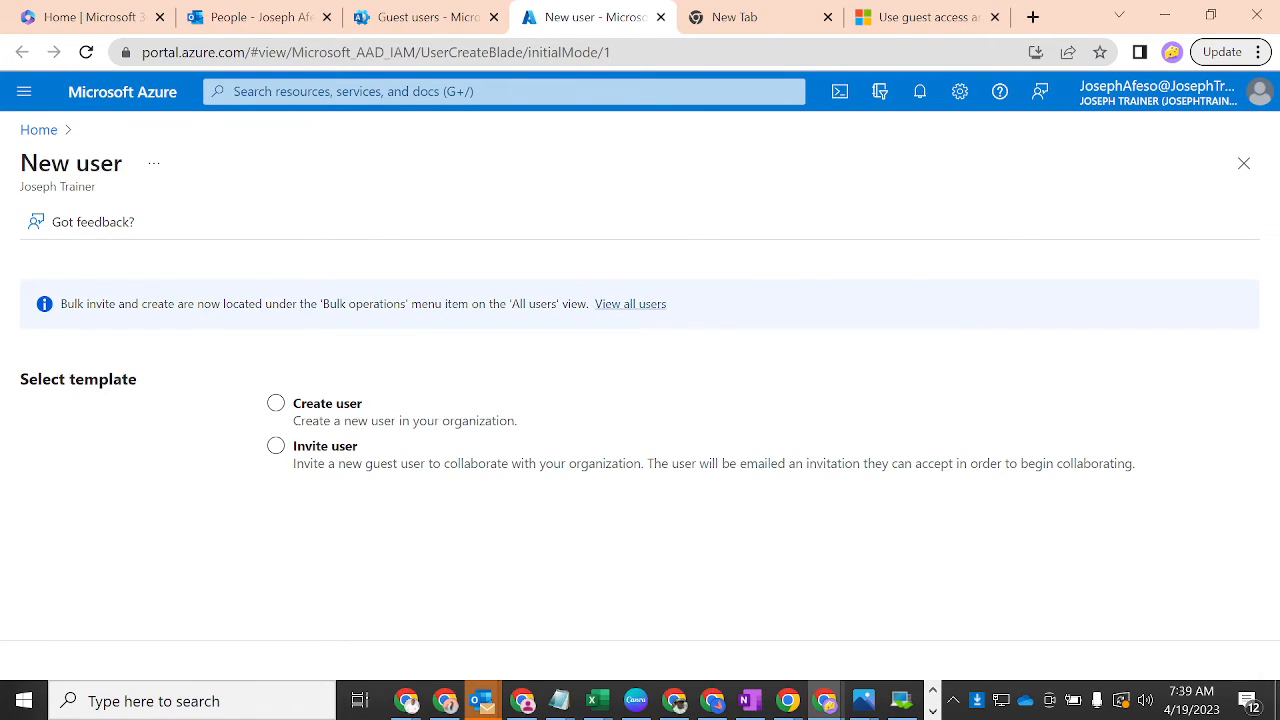
- Choose the Invite user template on Azure's New user page
{"action": "left_click", "coordinate": [295, 424]}
{"action": "left_click", "coordinate": [356, 447]}
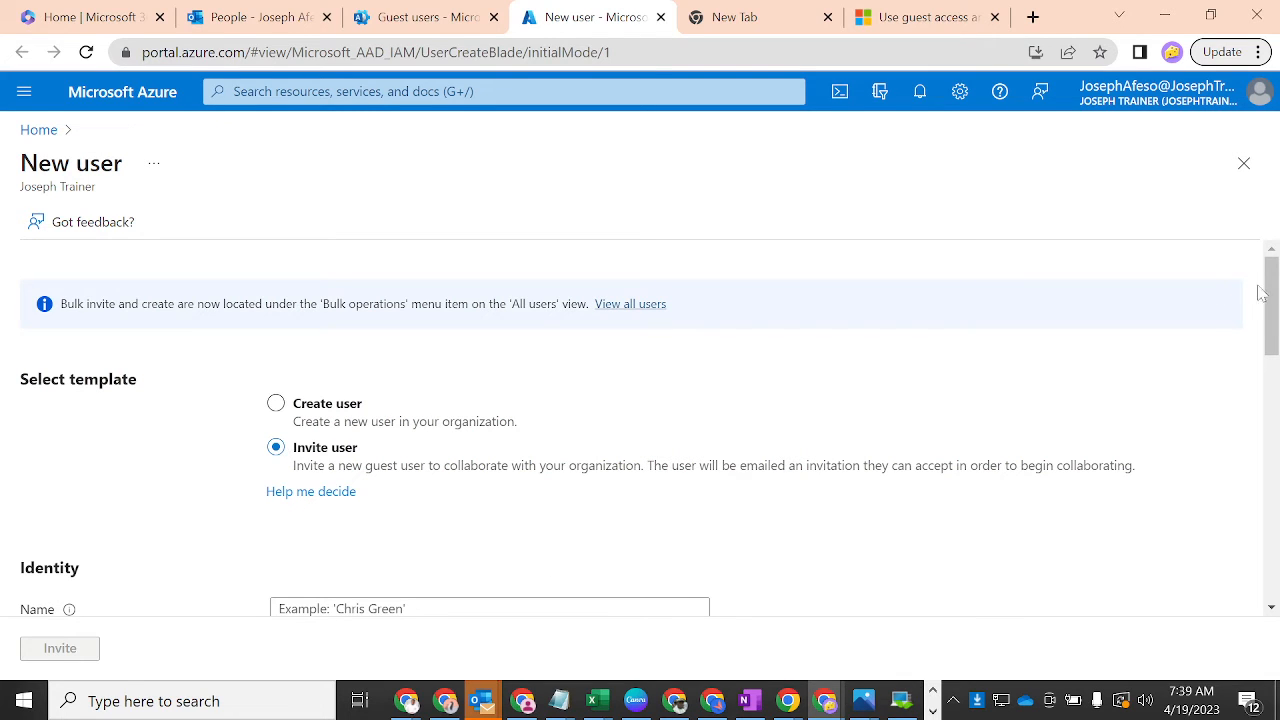
{"action": "left_click_drag", "start_coordinate": [1272, 293], "coordinate": [1274, 368]}
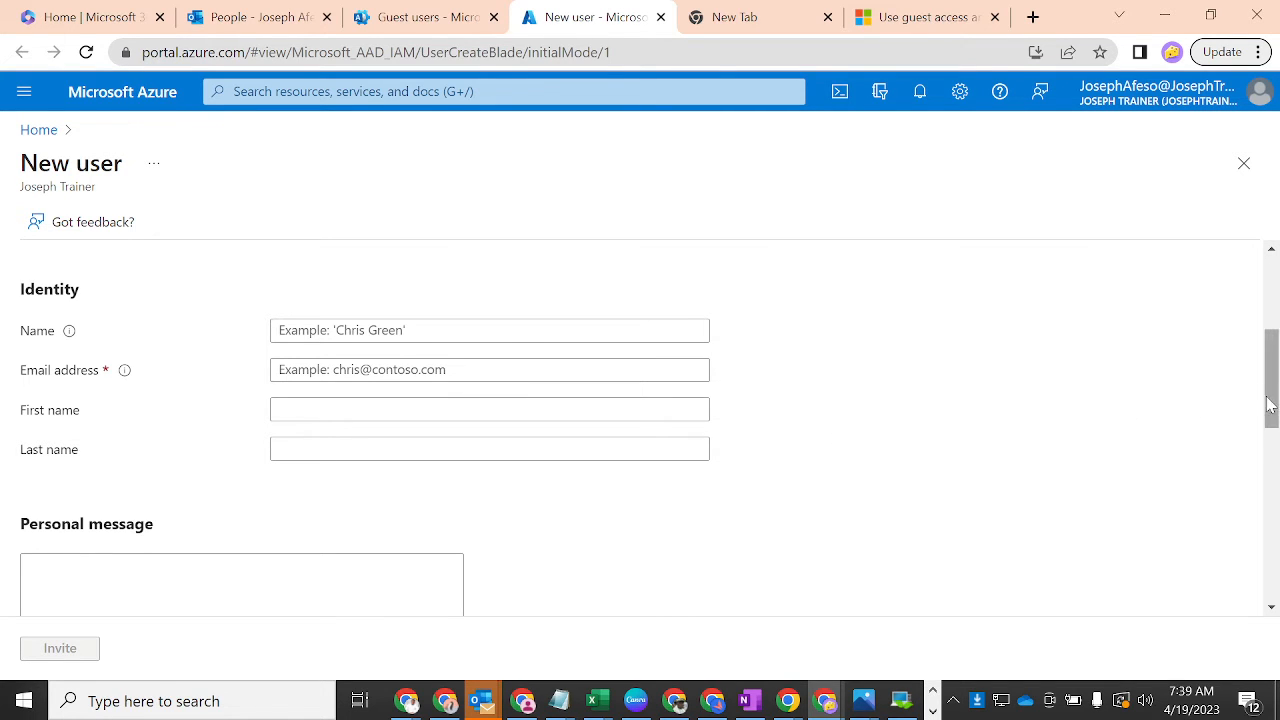
{"action": "mouse_move", "coordinate": [1277, 398]}
{"action": "left_mouse_down"}
{"action": "mouse_move", "coordinate": [1277, 355]}
{"action": "mouse_move", "coordinate": [1275, 389]}
{"action": "left_mouse_up"}
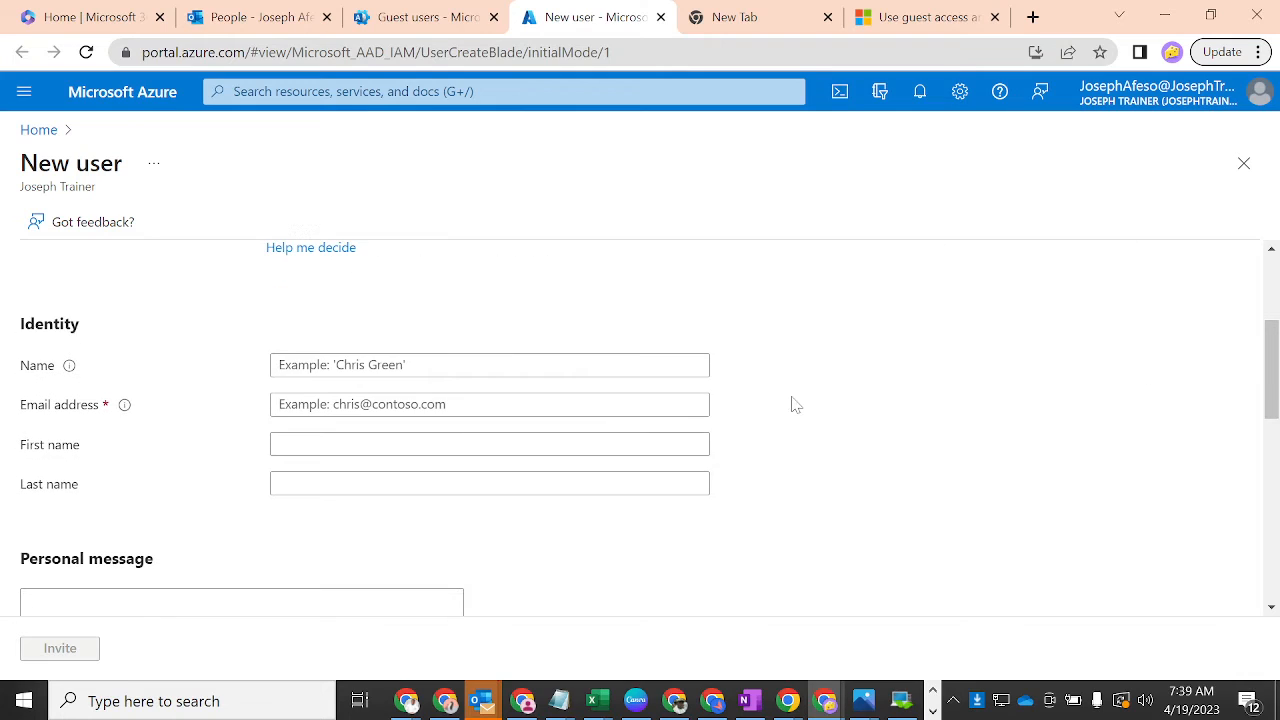
- Enter the guest's display name, e-mail address, first name and last name
{"action": "left_click", "coordinate": [295, 362]}
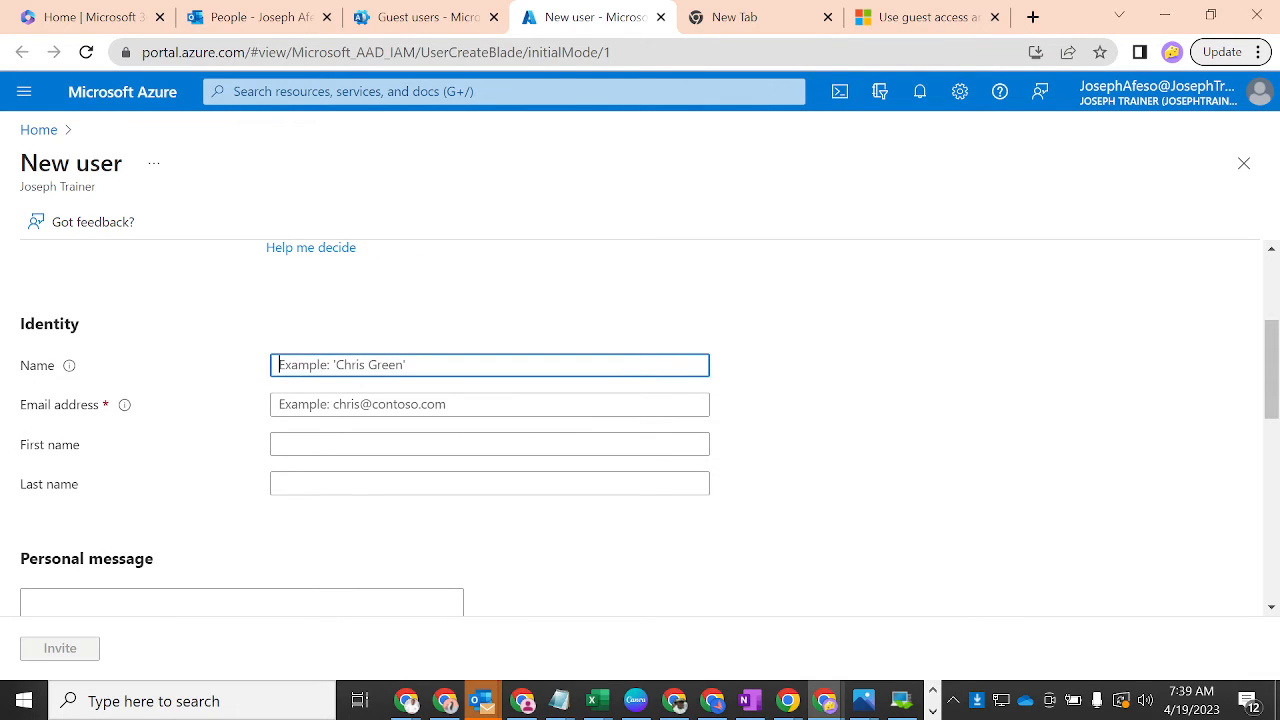
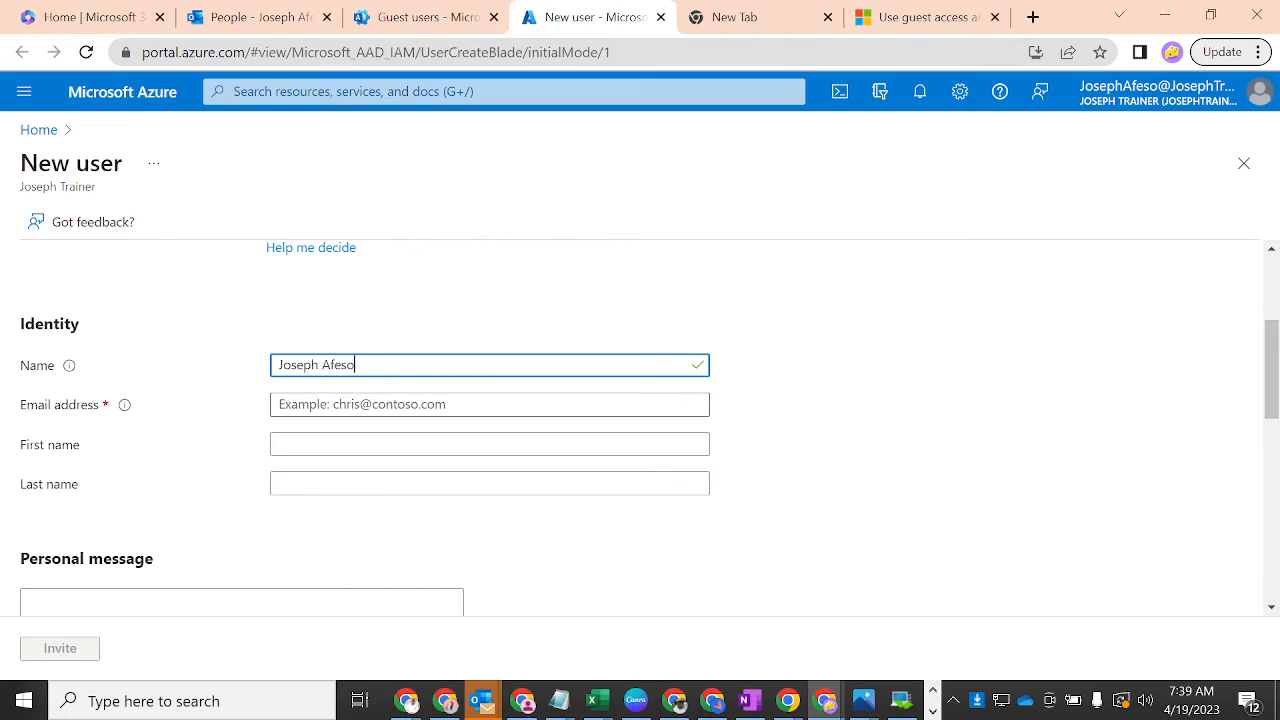
{"action": "left_click", "coordinate": [362, 405]}
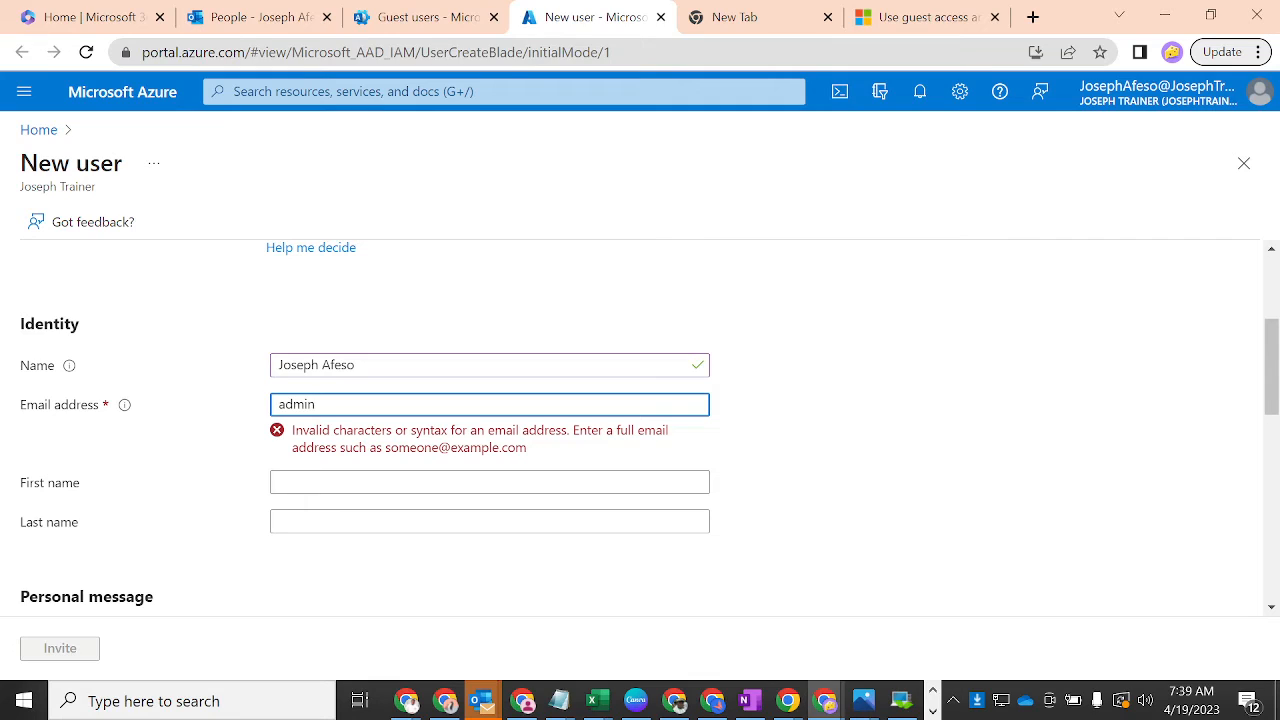
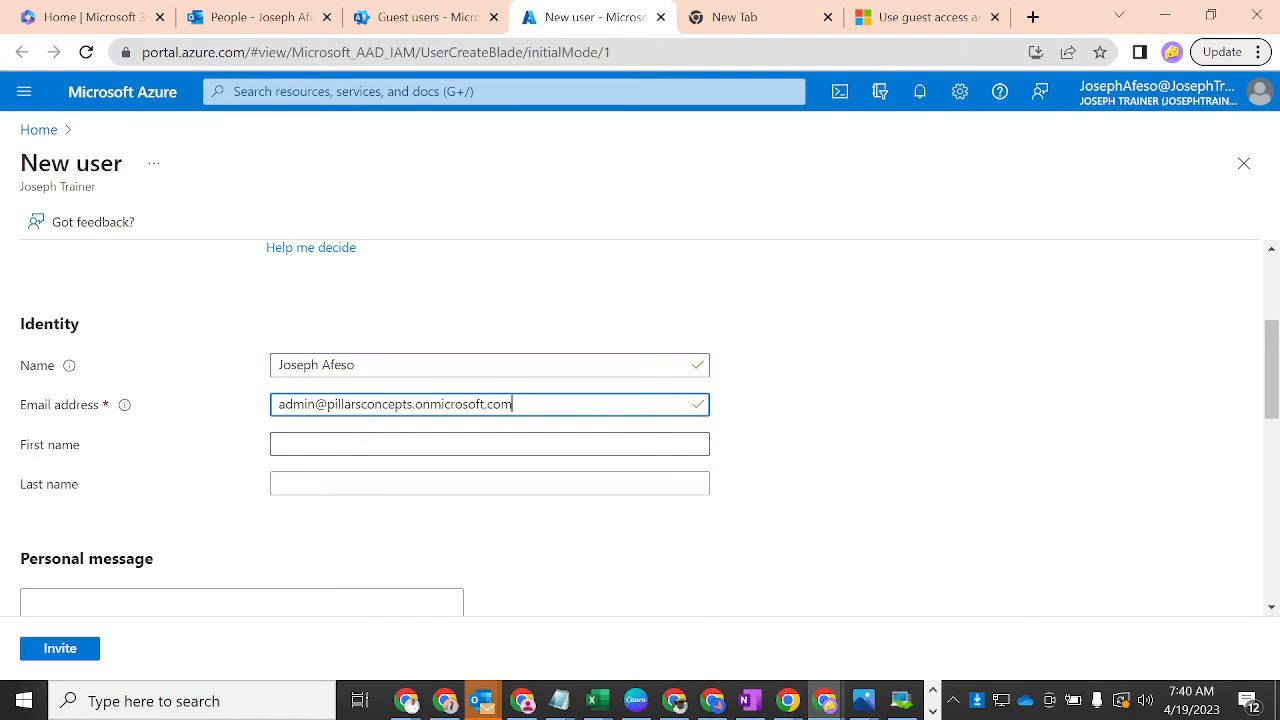
{"action": "left_click", "coordinate": [490, 444]}
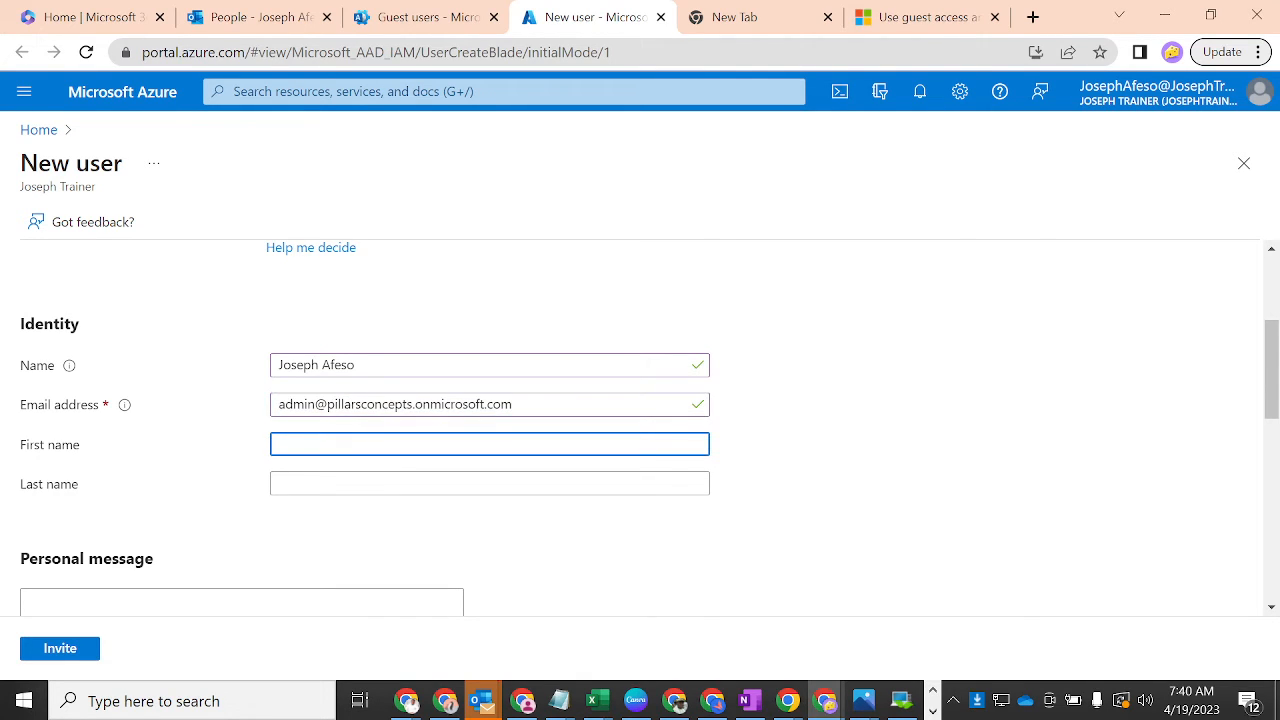
{"action": "type", "text": "Joseph"}
{"action": "left_click", "coordinate": [290, 476]}
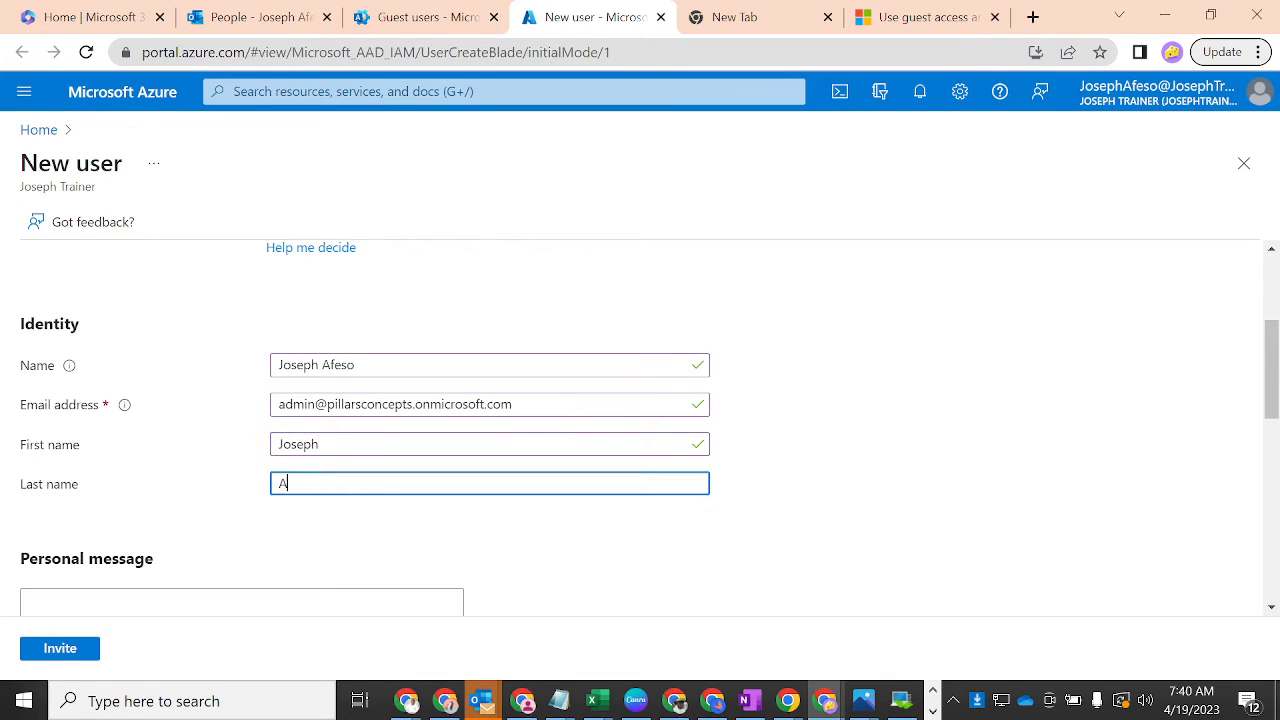
- Add a placeholder personal message to the invitation
{"action": "left_click_drag", "start_coordinate": [1271, 350], "coordinate": [1271, 405]}
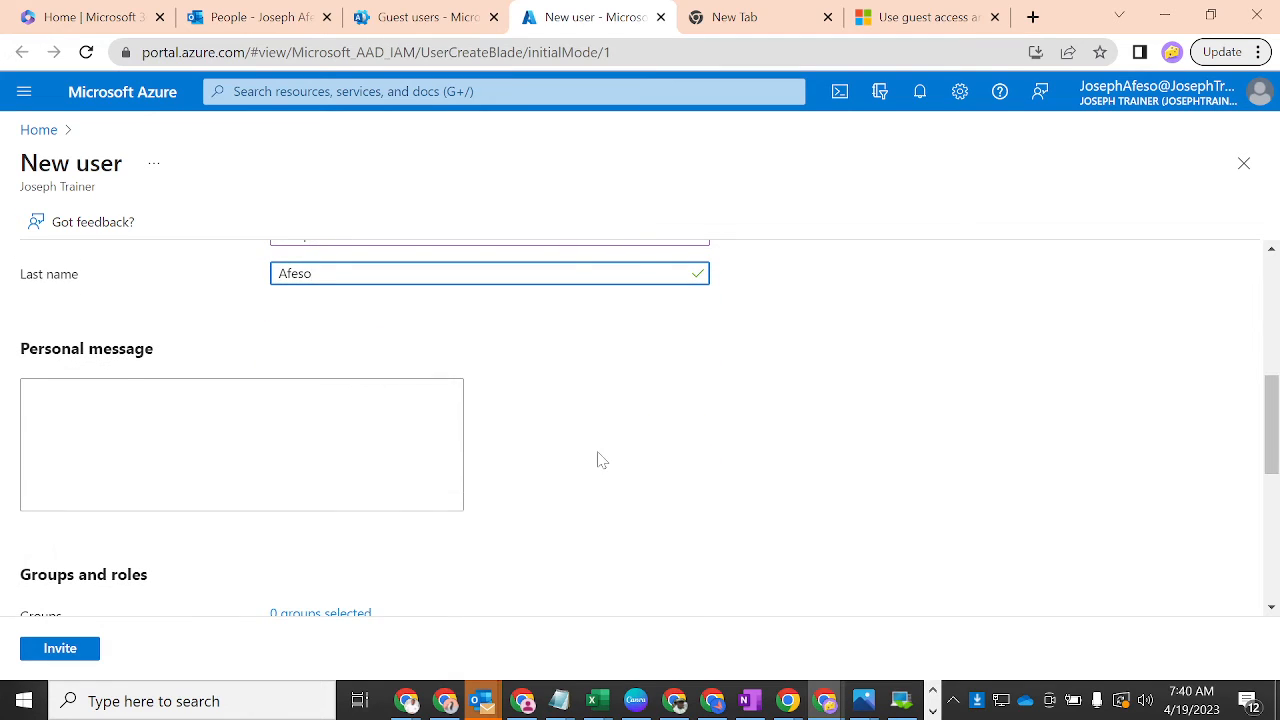
{"action": "left_click", "coordinate": [241, 444]}
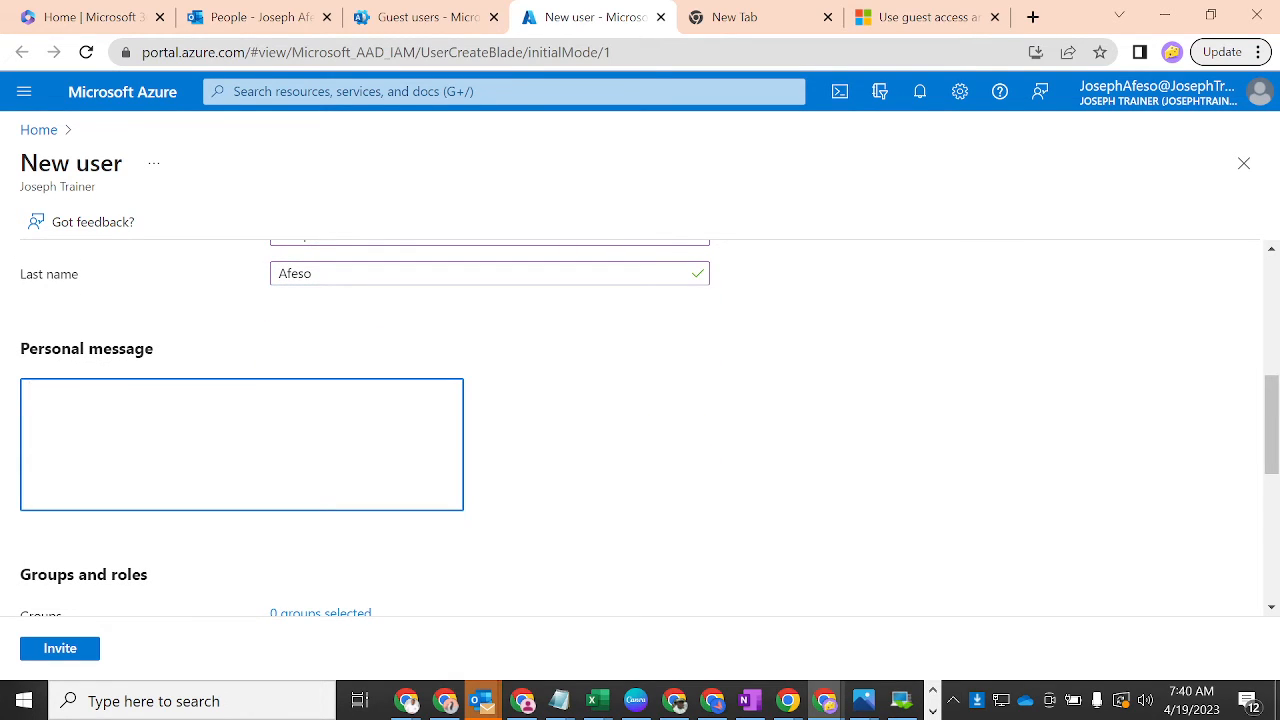
{"action": "type", "text": "hghssghsgg"}
{"action": "left_click_drag", "start_coordinate": [1276, 398], "coordinate": [1273, 519]}
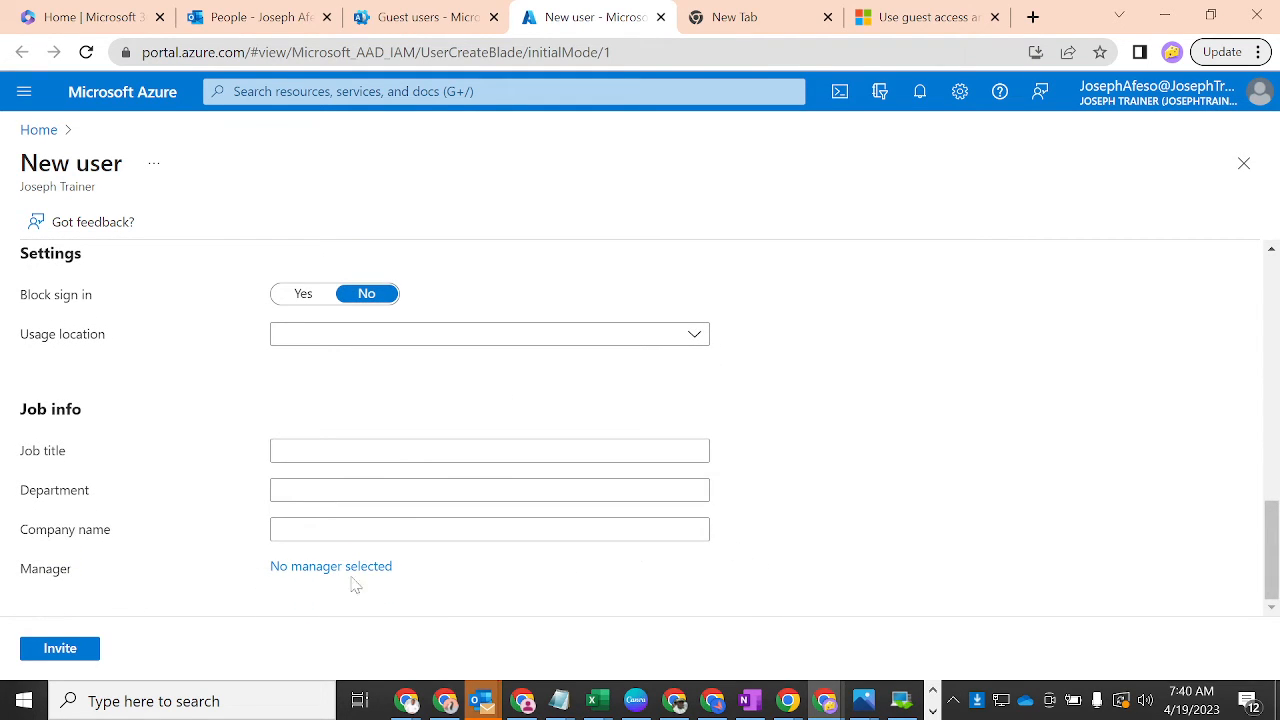
- Send the guest invitation with Invite
{"action": "left_click", "coordinate": [68, 650]}
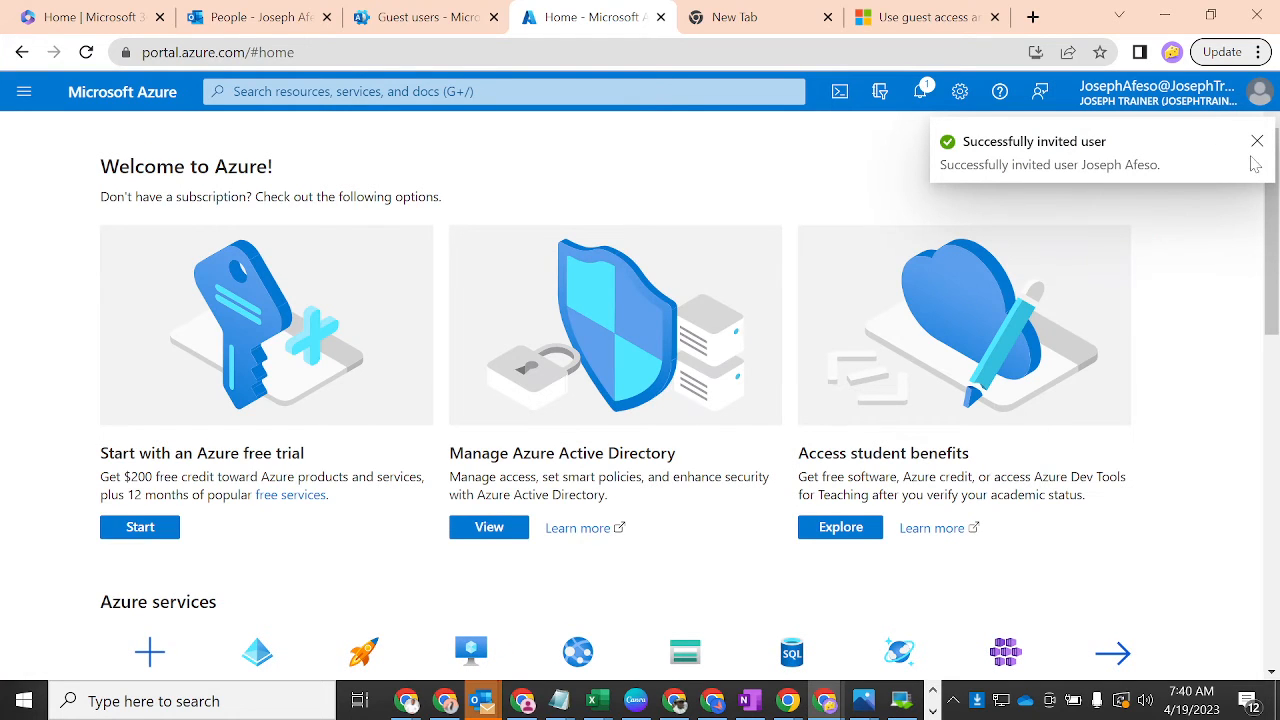
- Switch to the admin browser profile and open Outlook from the app launcher
{"action": "left_click", "coordinate": [1171, 55]}
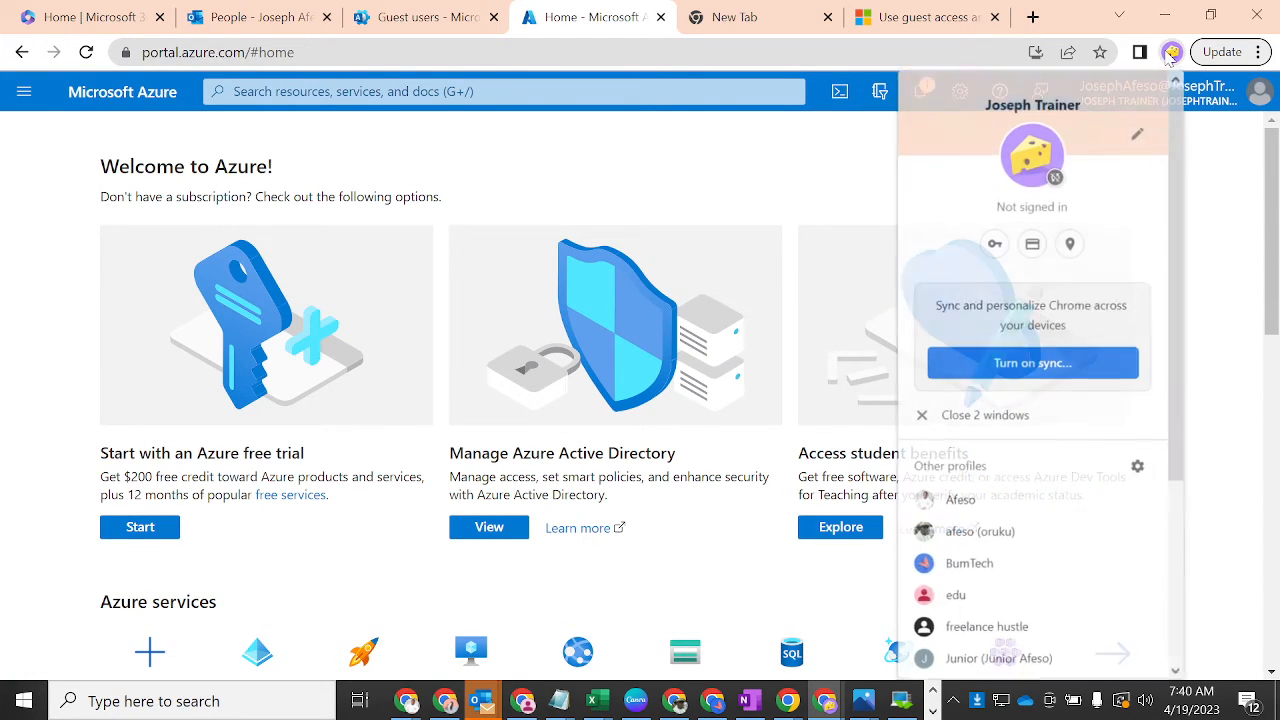
{"action": "left_click", "coordinate": [960, 500]}
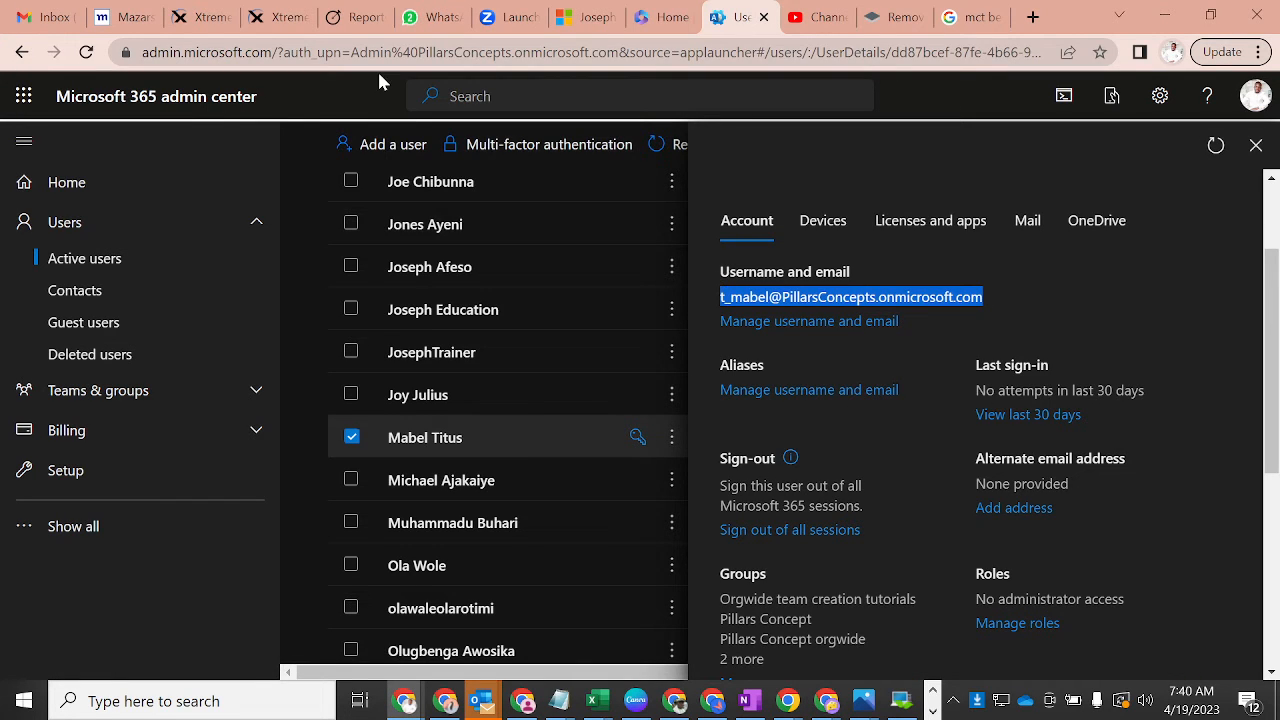
{"action": "left_click", "coordinate": [20, 97]}
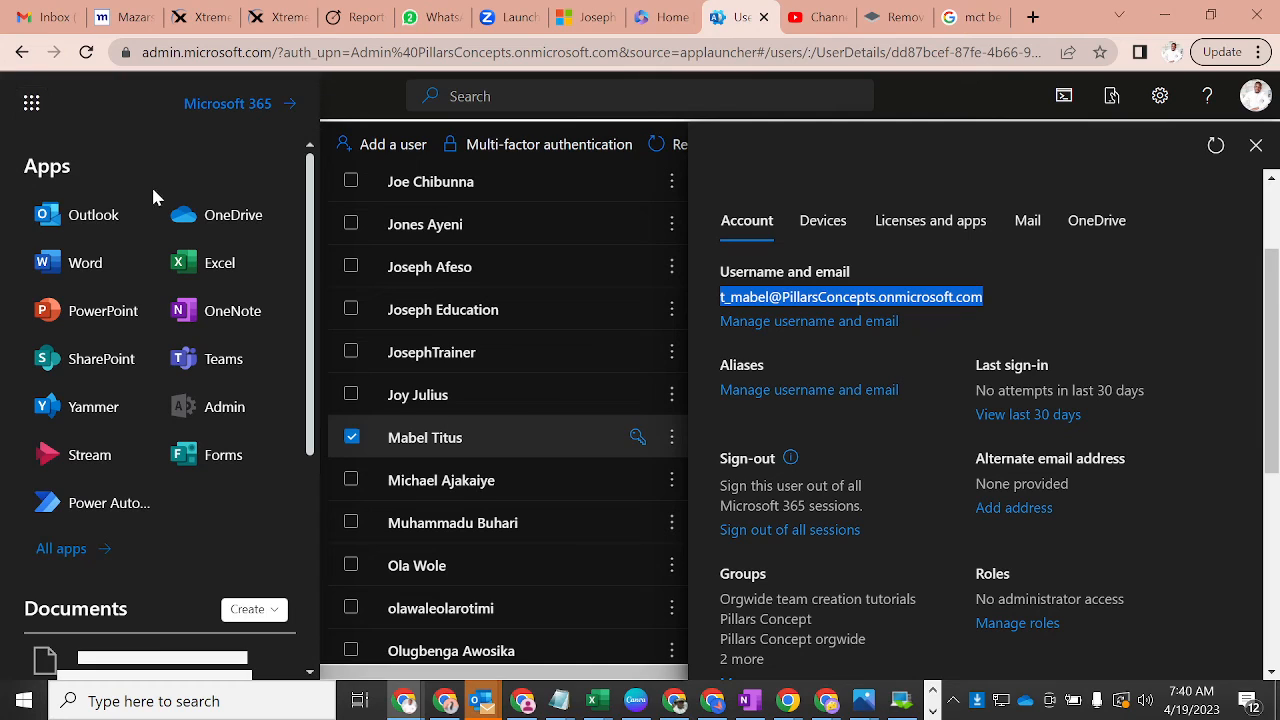
{"action": "left_click", "coordinate": [67, 218]}
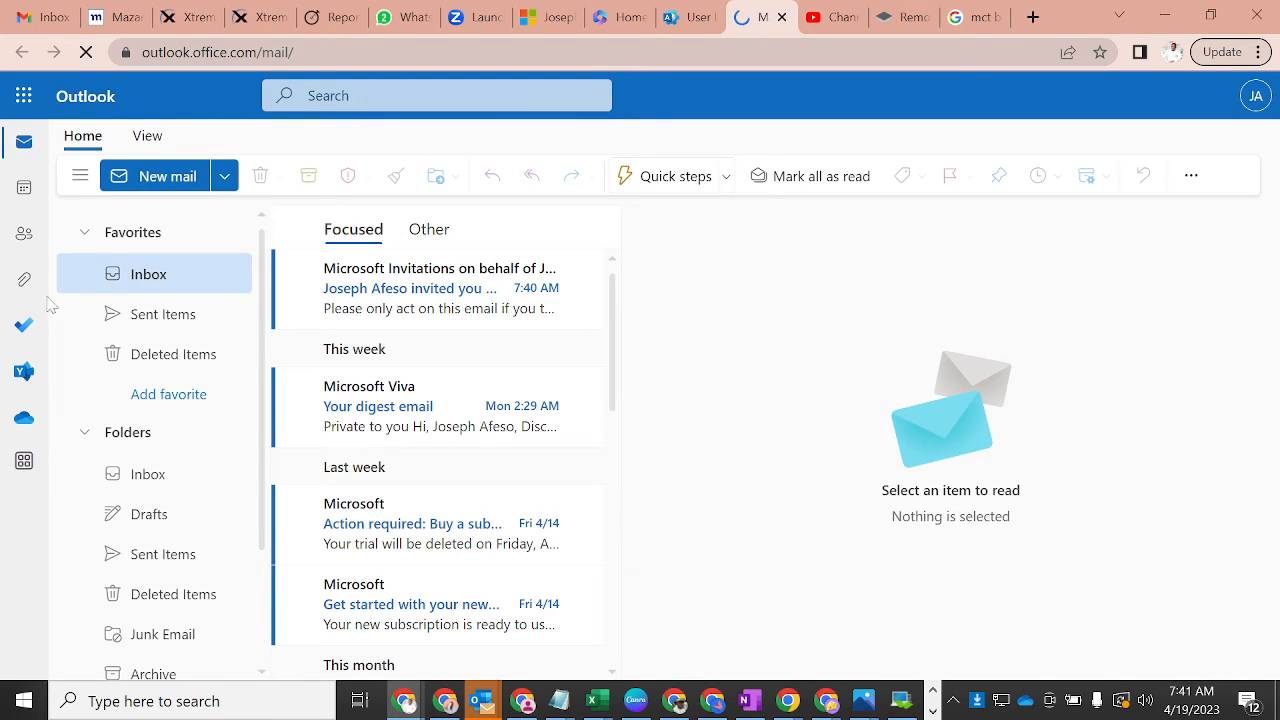
{"action": "left_click", "coordinate": [397, 307]}
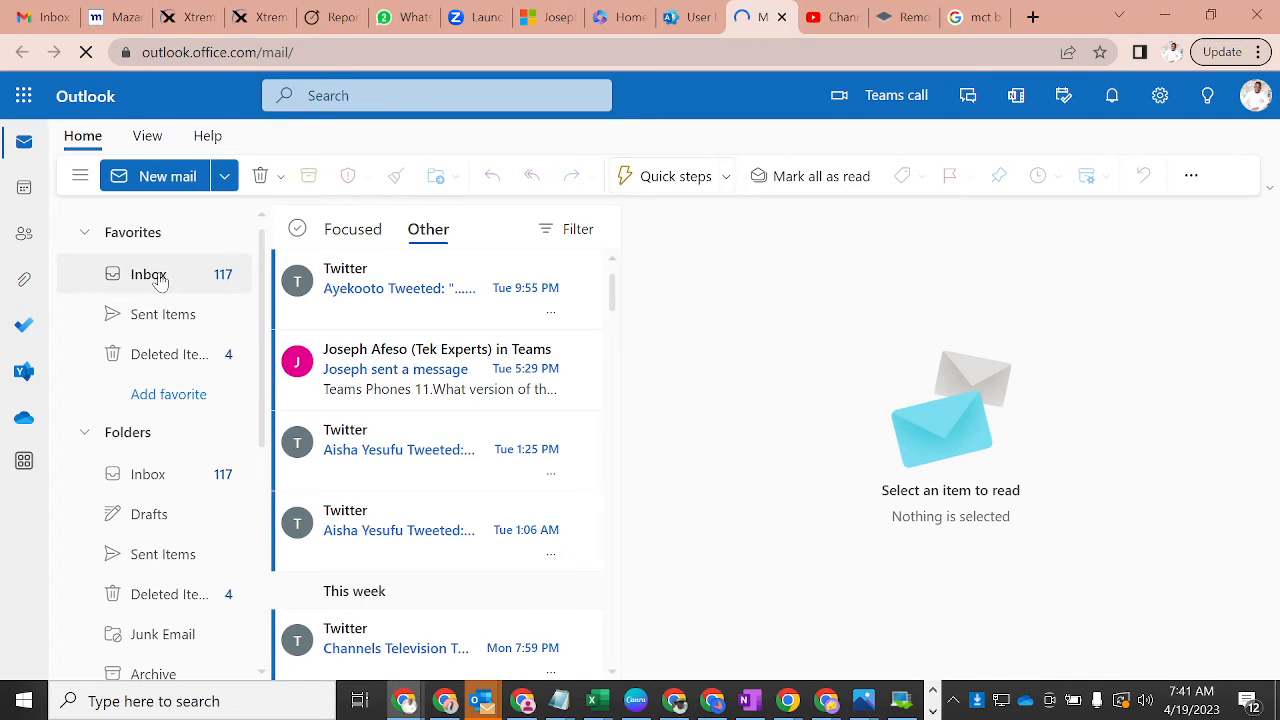
{"action": "left_click", "coordinate": [158, 278]}
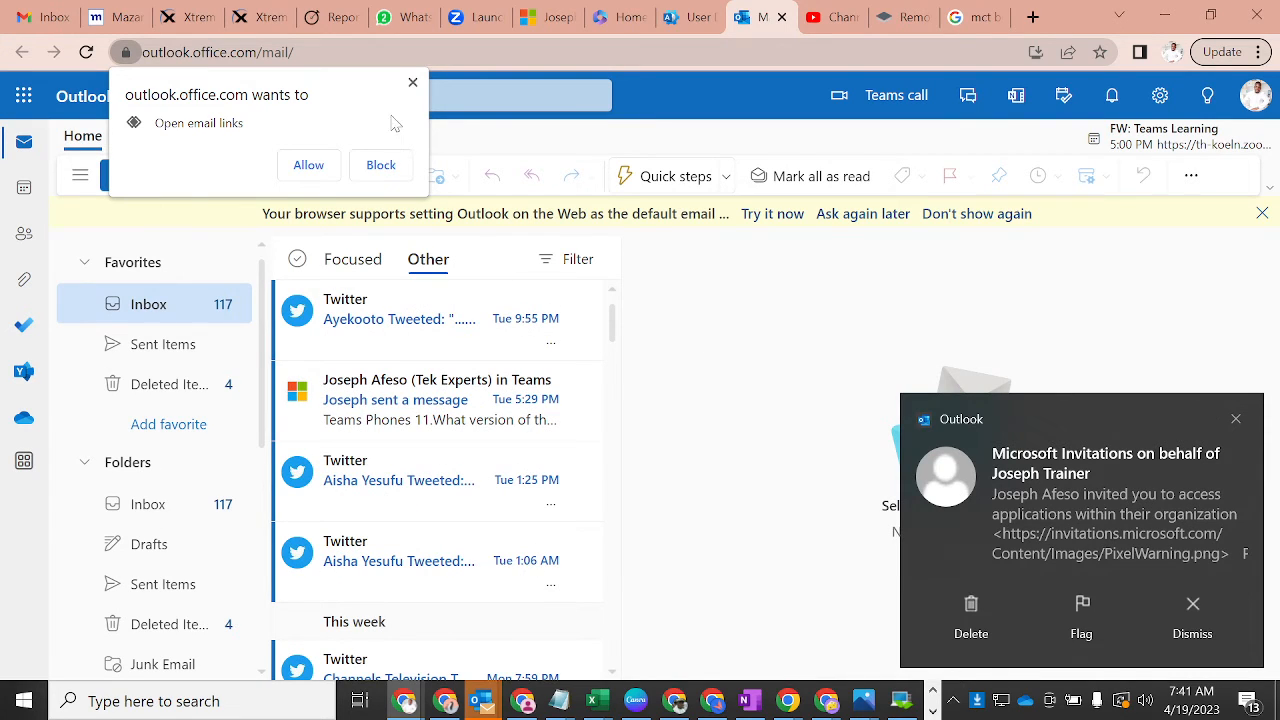
{"action": "left_click", "coordinate": [308, 165]}
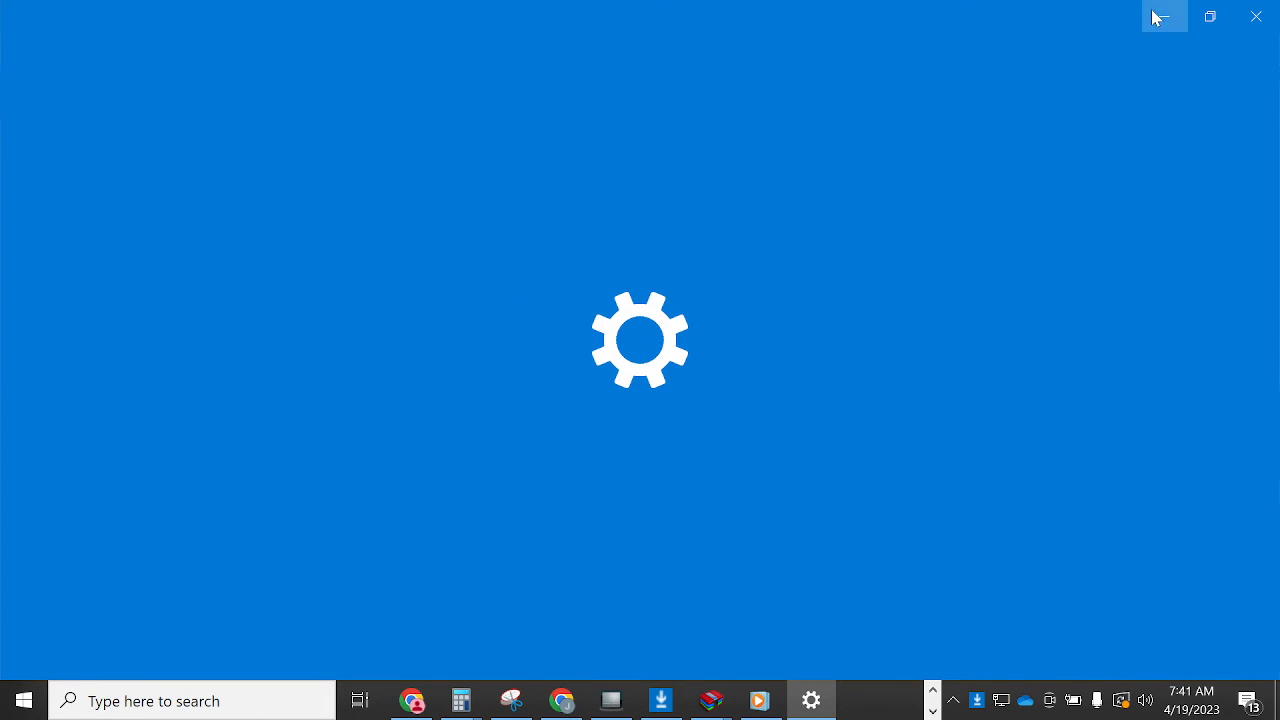
{"action": "left_click", "coordinate": [1152, 17]}
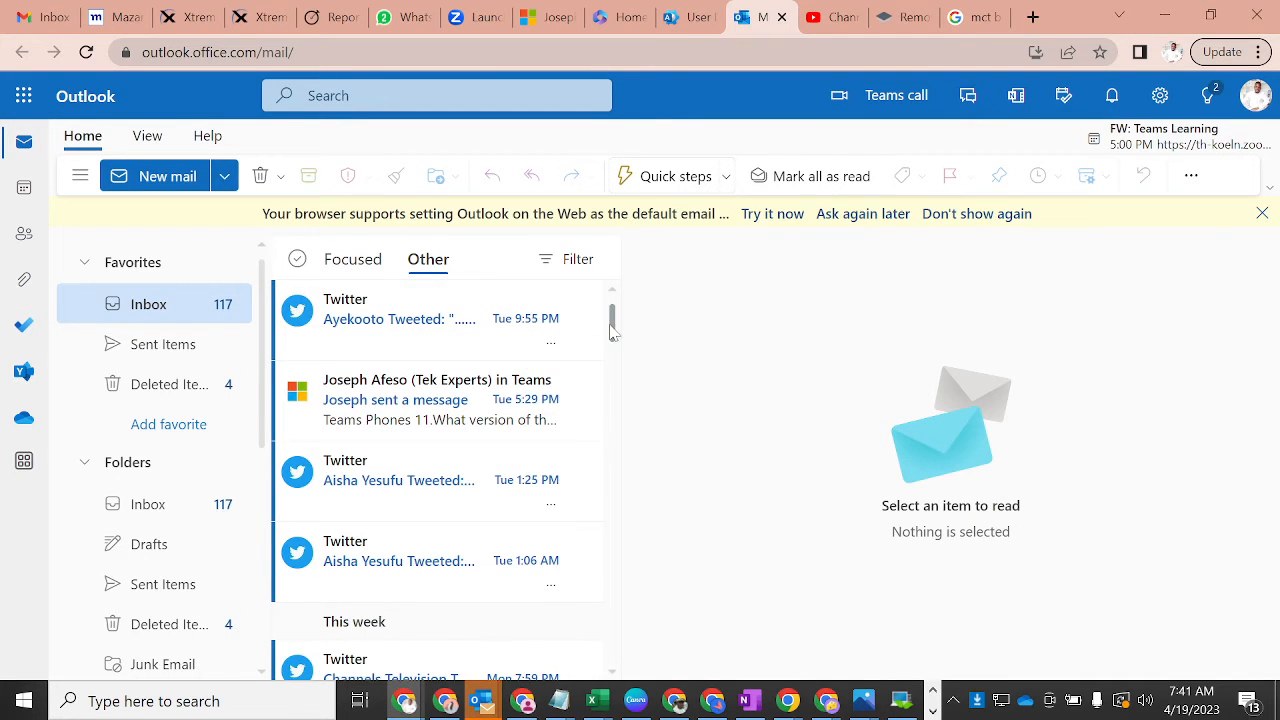
{"action": "mouse_move", "coordinate": [613, 331]}
{"action": "left_mouse_down"}
{"action": "mouse_move", "coordinate": [611, 349]}
{"action": "mouse_move", "coordinate": [613, 313]}
{"action": "left_mouse_up"}
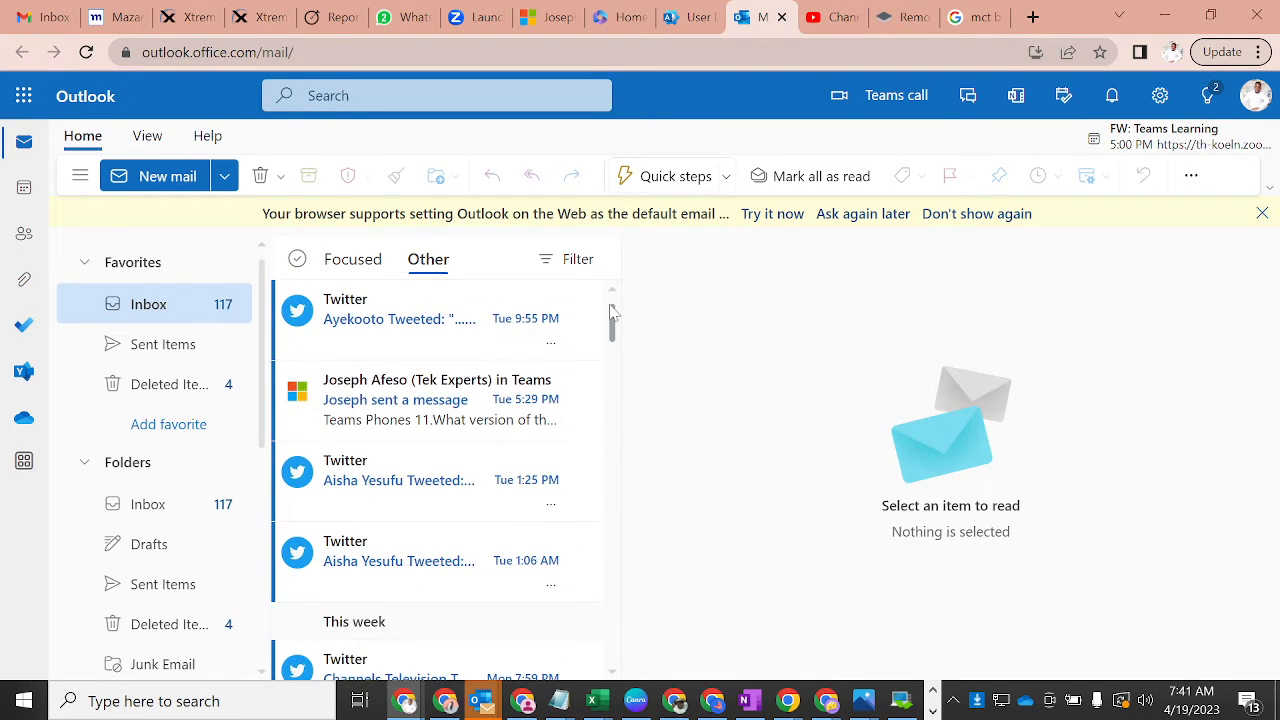
{"action": "left_click", "coordinate": [368, 395]}
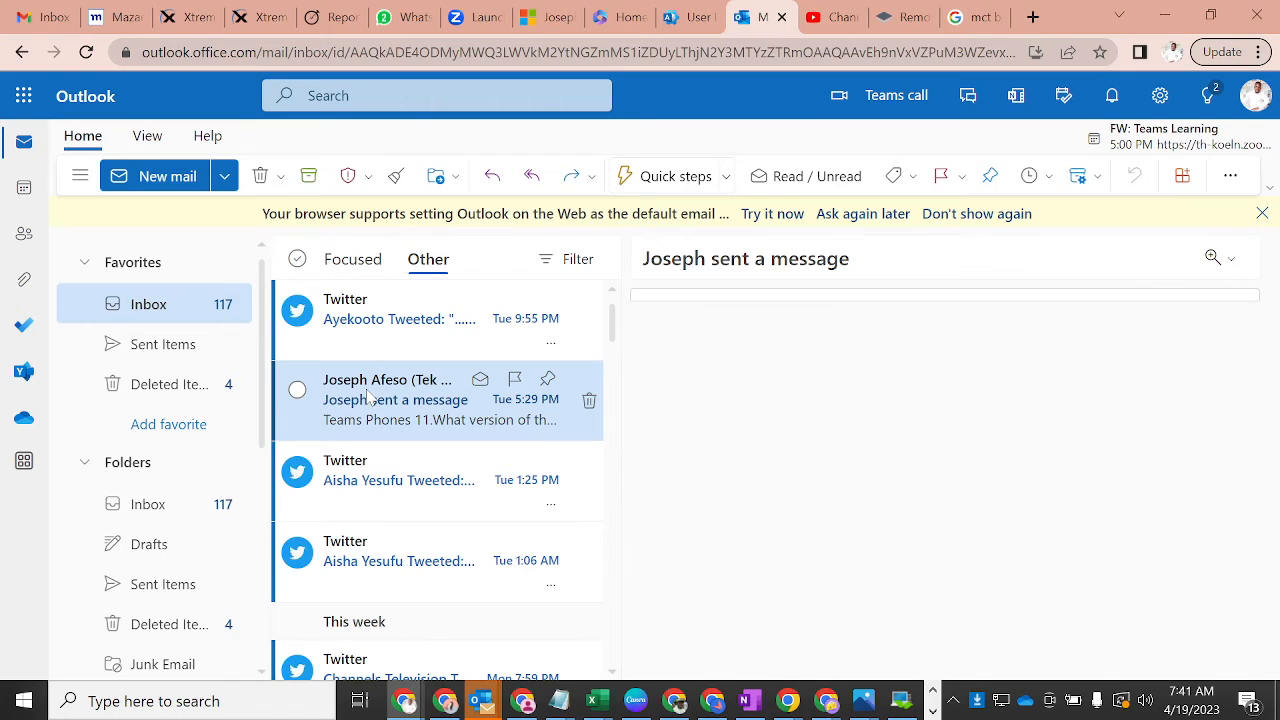
{"action": "left_click", "coordinate": [160, 303]}
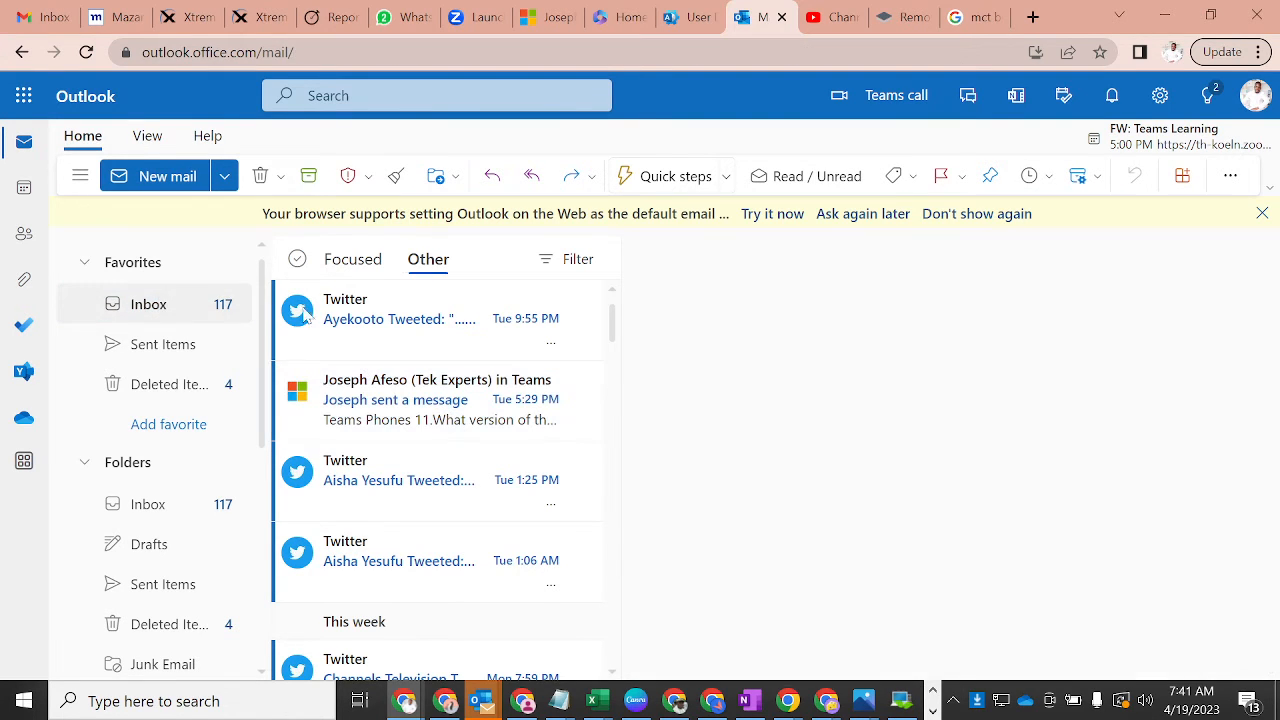
{"action": "left_click", "coordinate": [425, 322]}
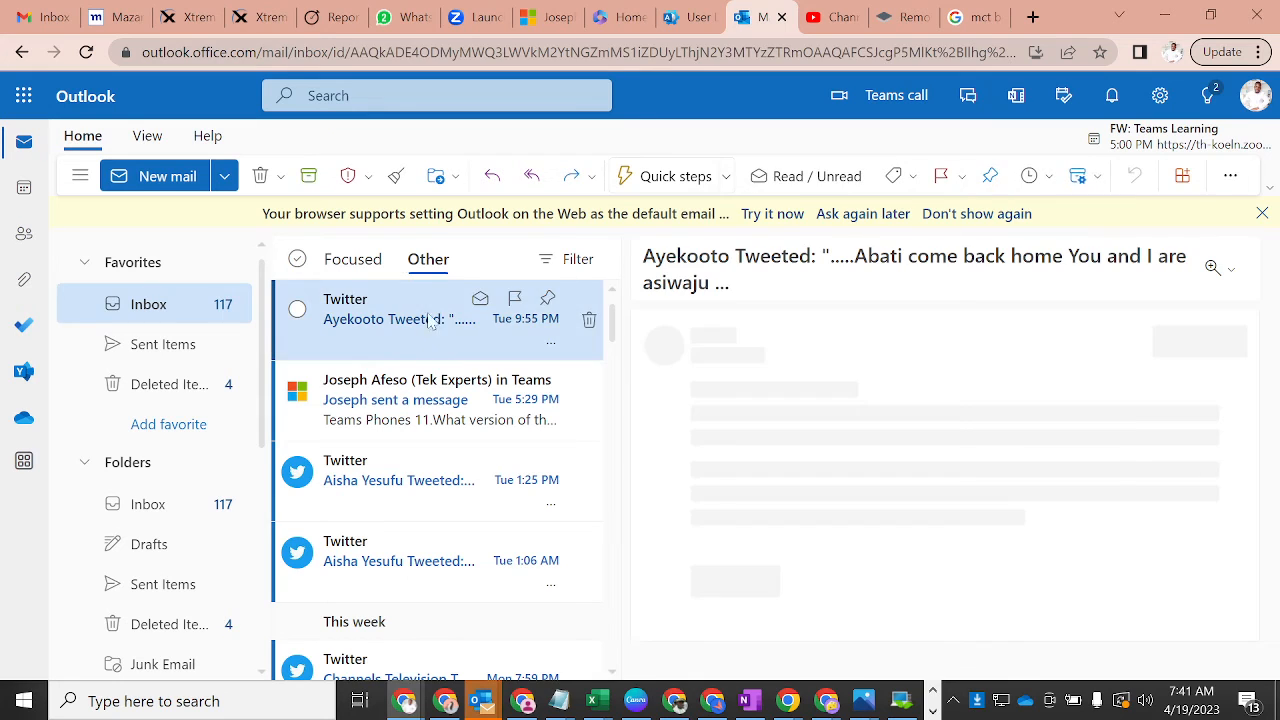
{"action": "left_click", "coordinate": [1256, 96]}
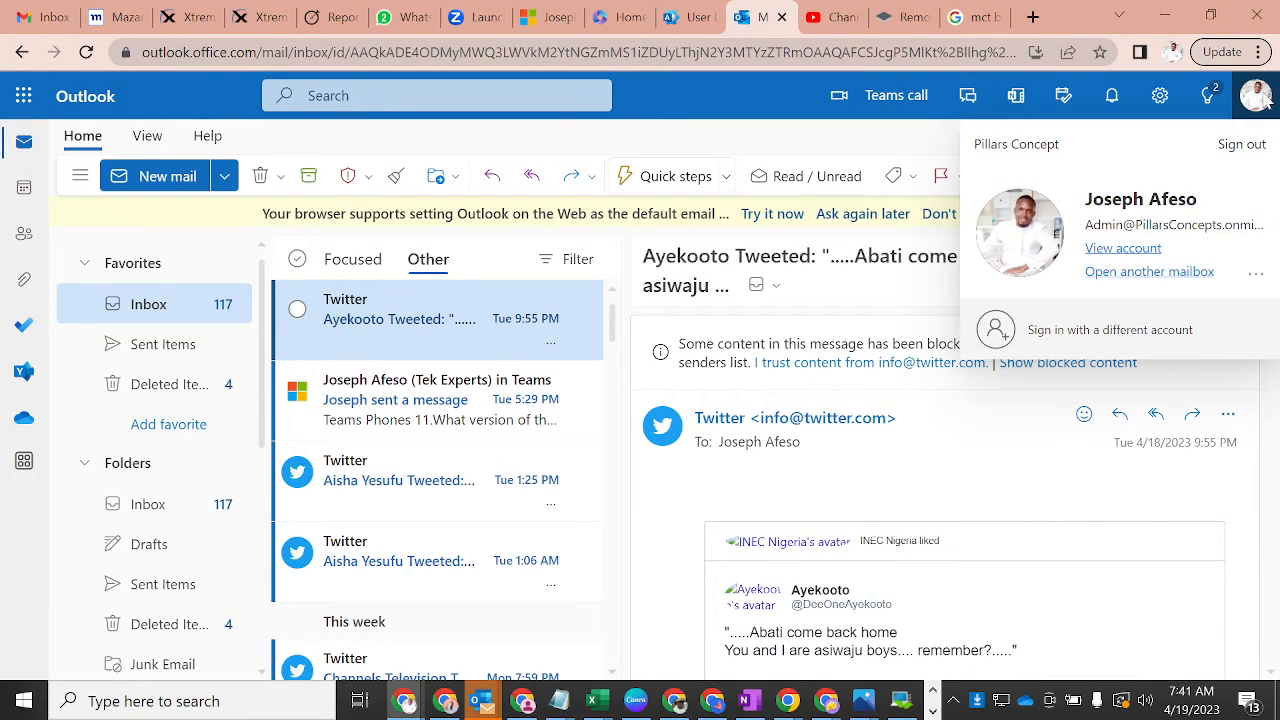
{"action": "left_click", "coordinate": [711, 146]}
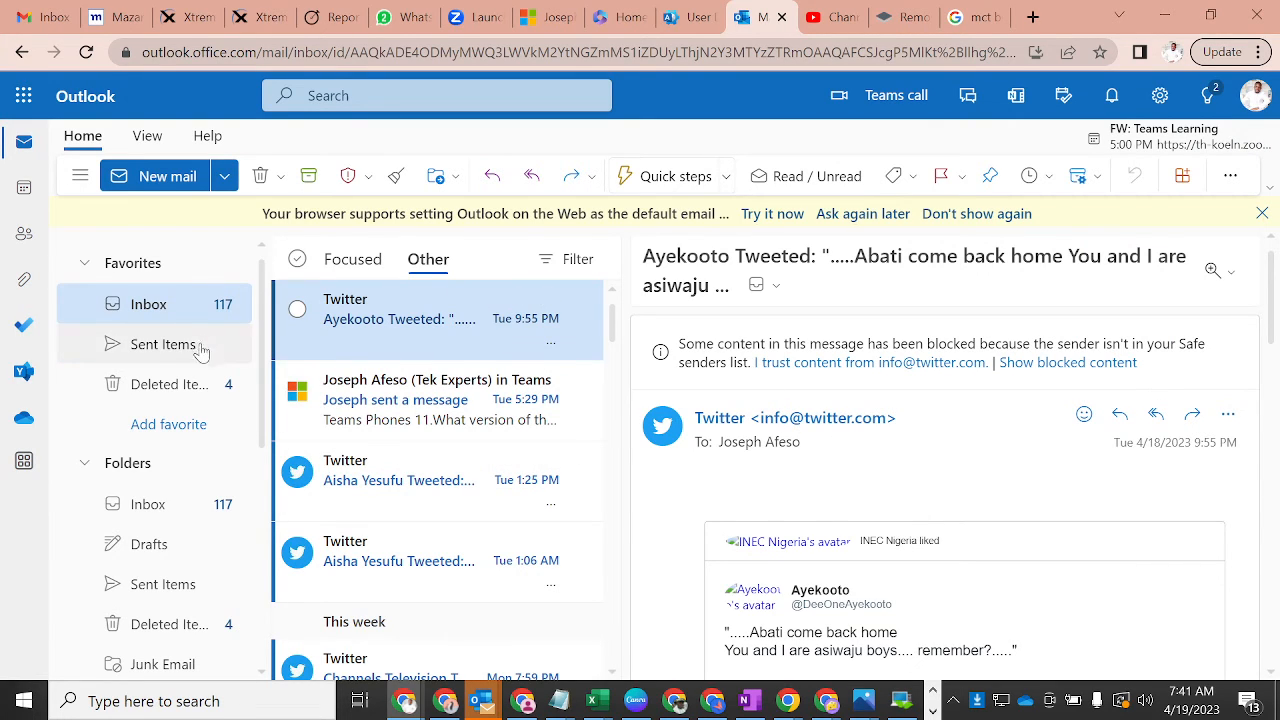
{"action": "left_click", "coordinate": [160, 320]}
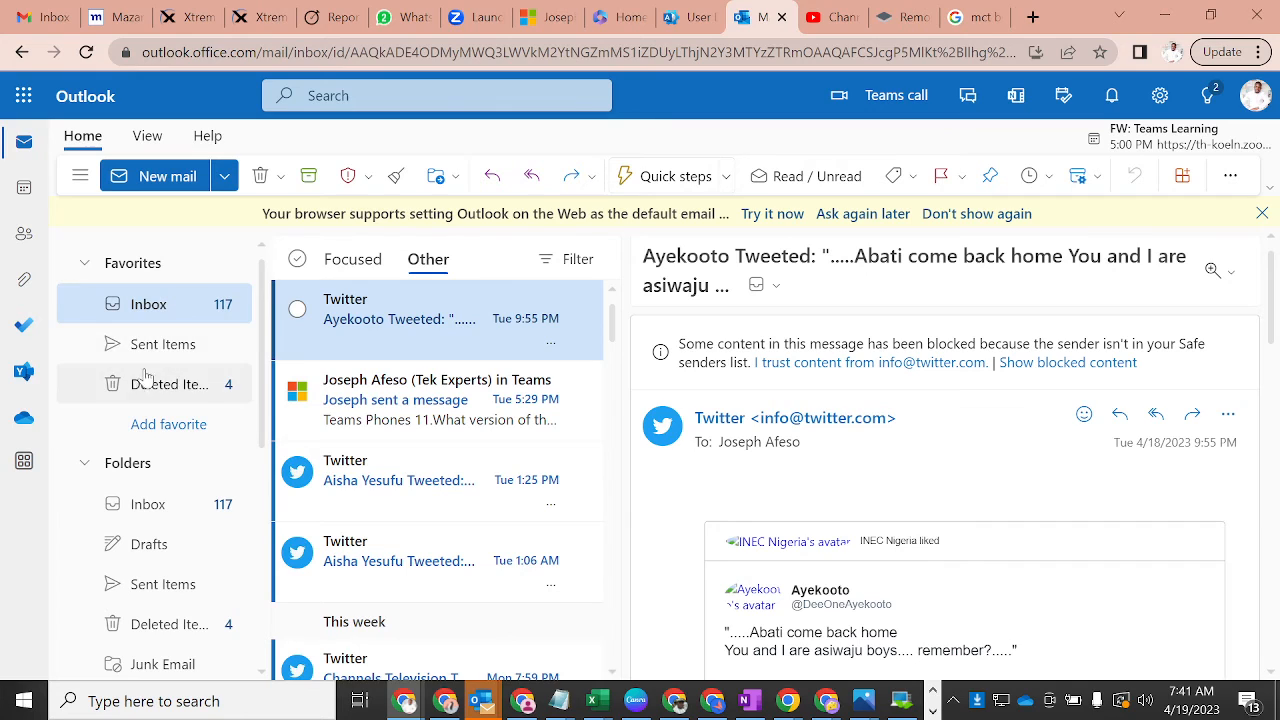
{"action": "left_click", "coordinate": [143, 507]}
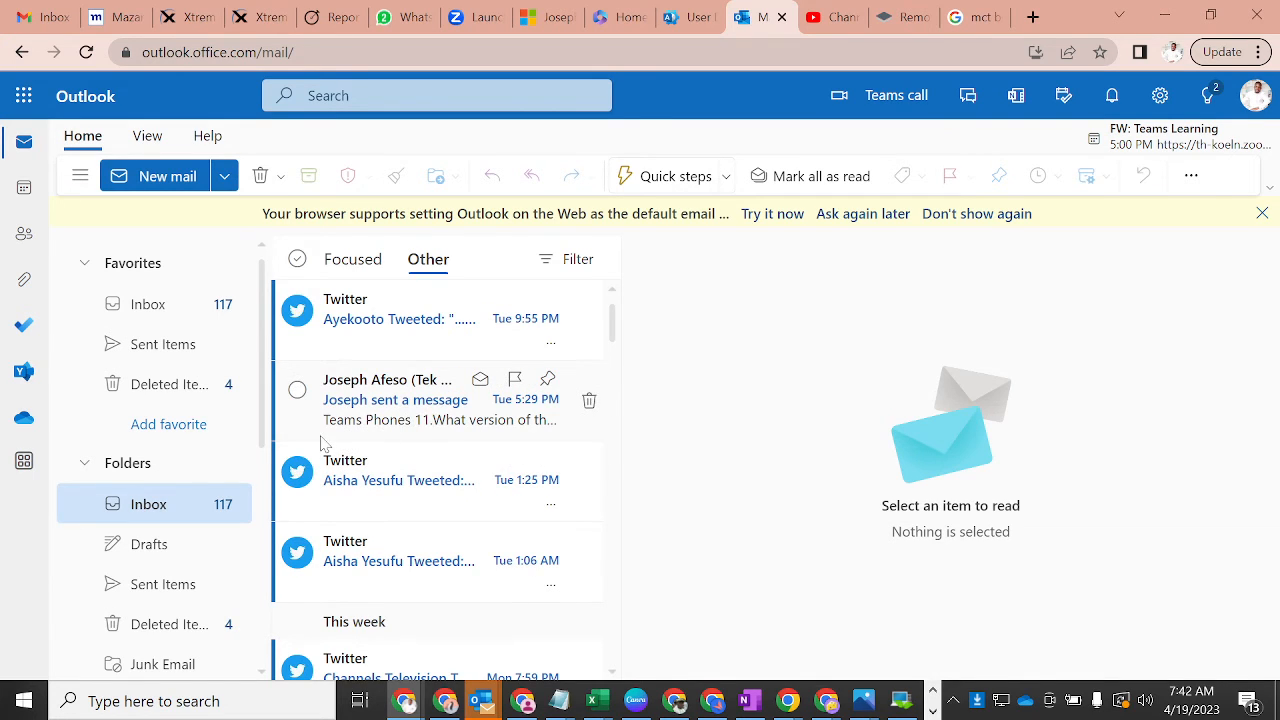
{"action": "left_click_drag", "start_coordinate": [262, 430], "coordinate": [262, 478]}
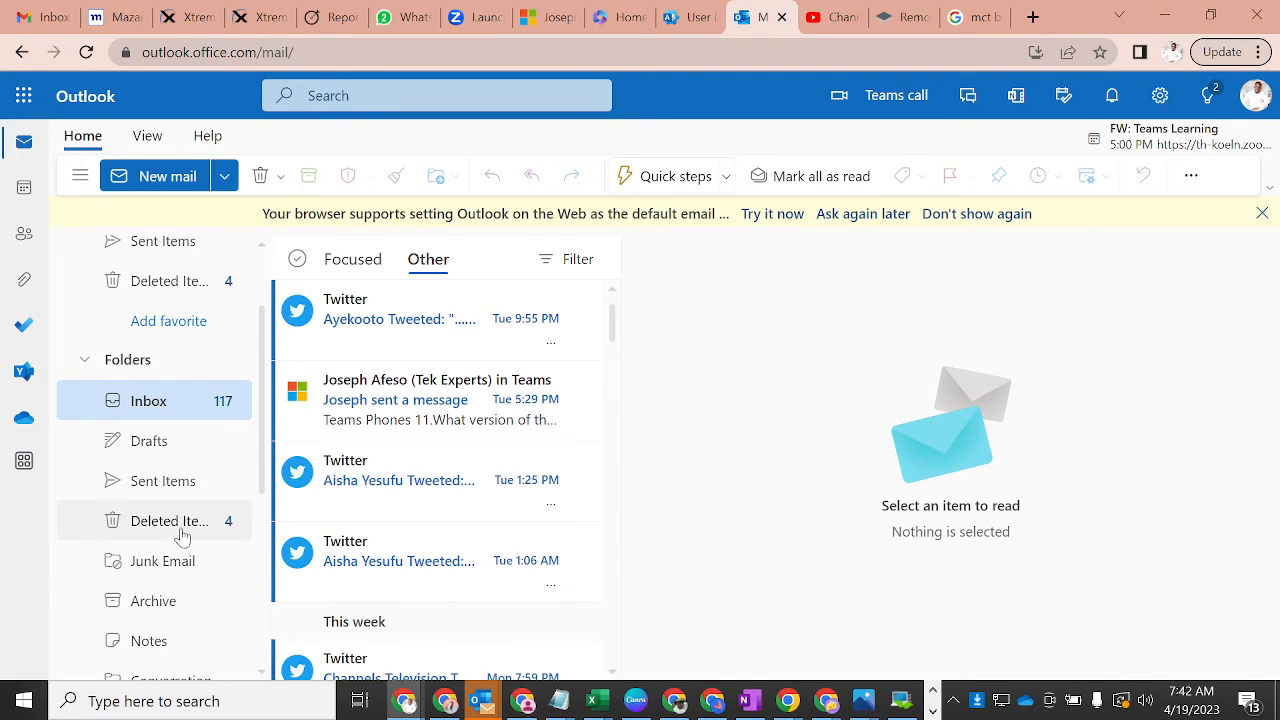
{"action": "scroll", "coordinate": [262, 470], "scroll_direction": "down", "scroll_amount": 1}
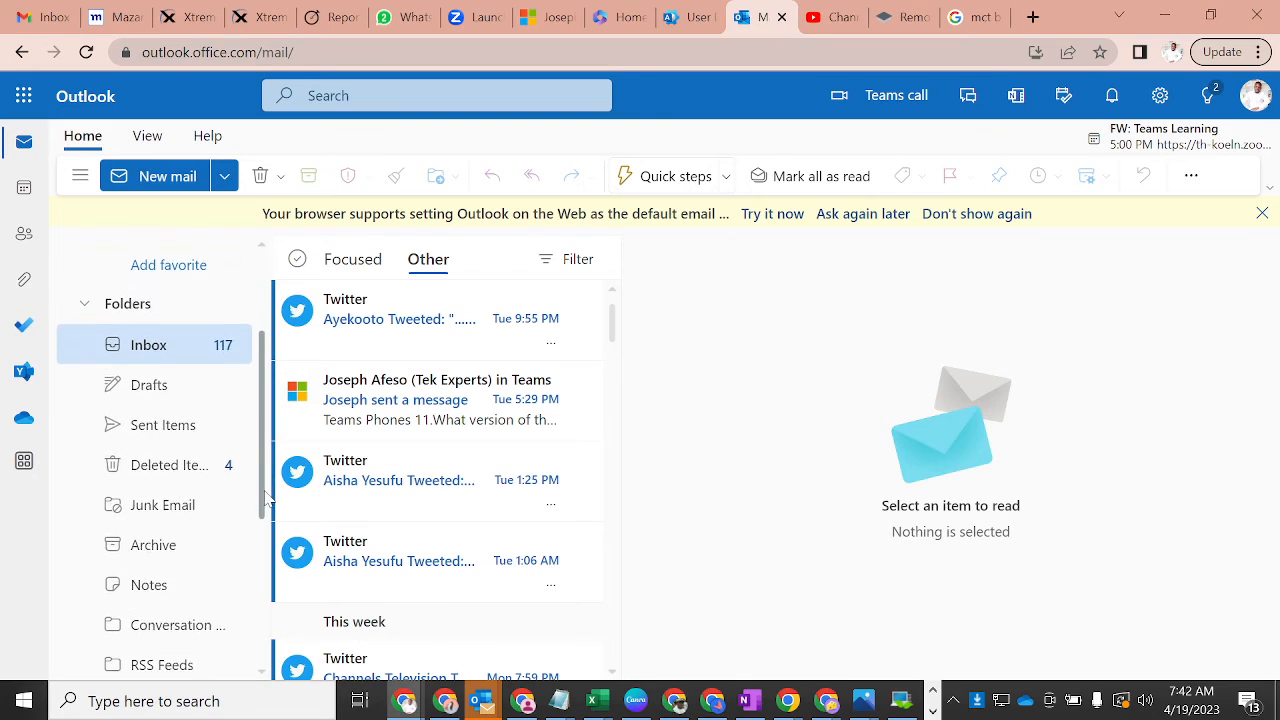
{"action": "left_click", "coordinate": [197, 489]}
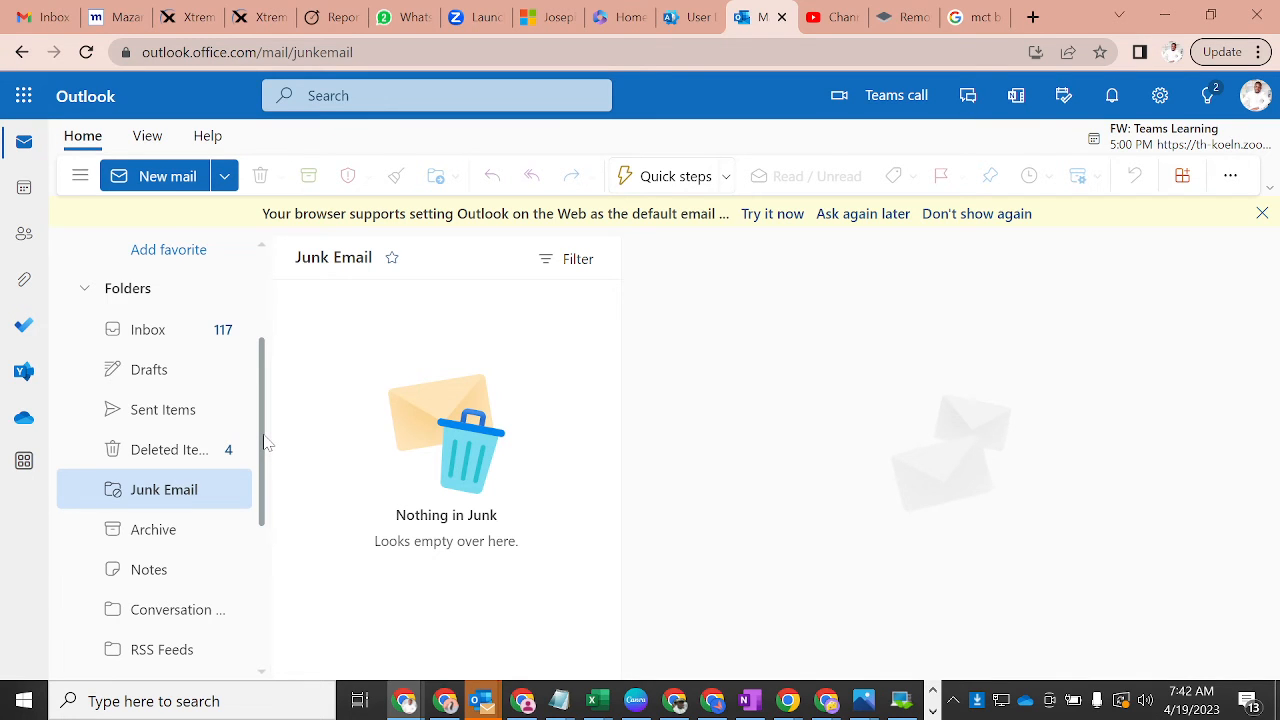
{"action": "mouse_move", "coordinate": [266, 443]}
{"action": "left_mouse_down"}
{"action": "mouse_move", "coordinate": [266, 482]}
{"action": "mouse_move", "coordinate": [264, 434]}
{"action": "left_mouse_up"}
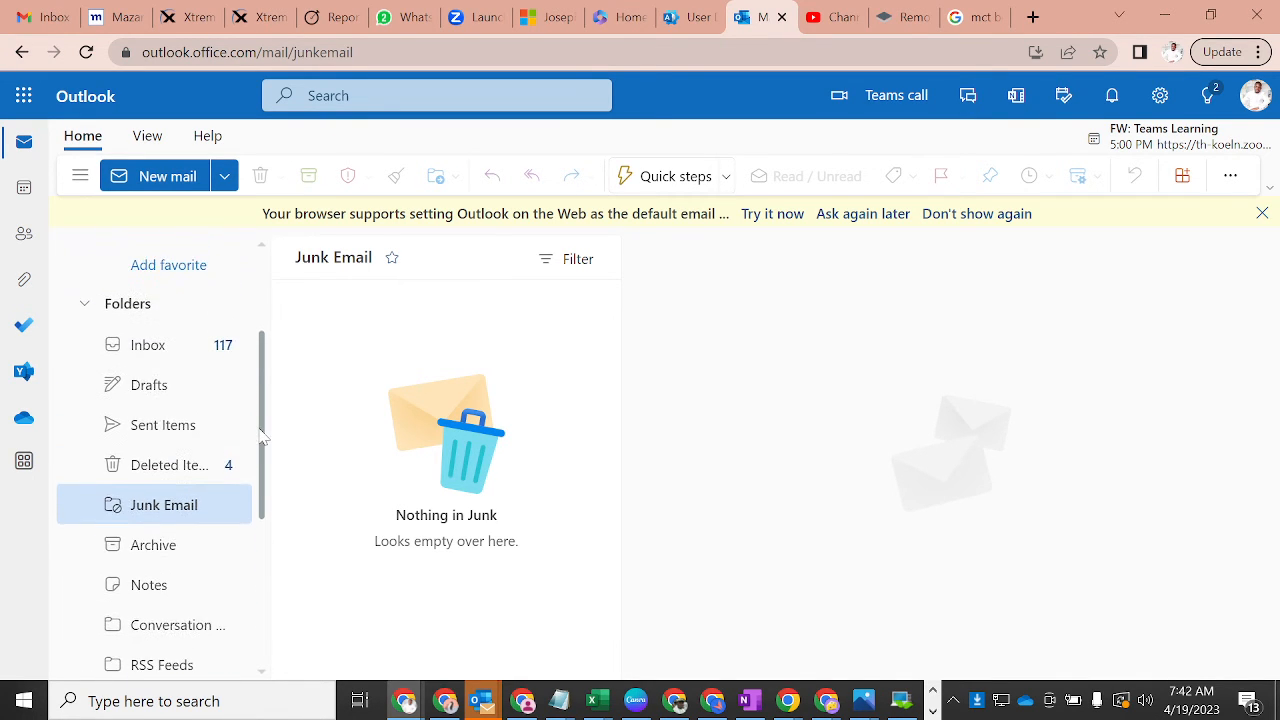
{"action": "left_click", "coordinate": [173, 428]}
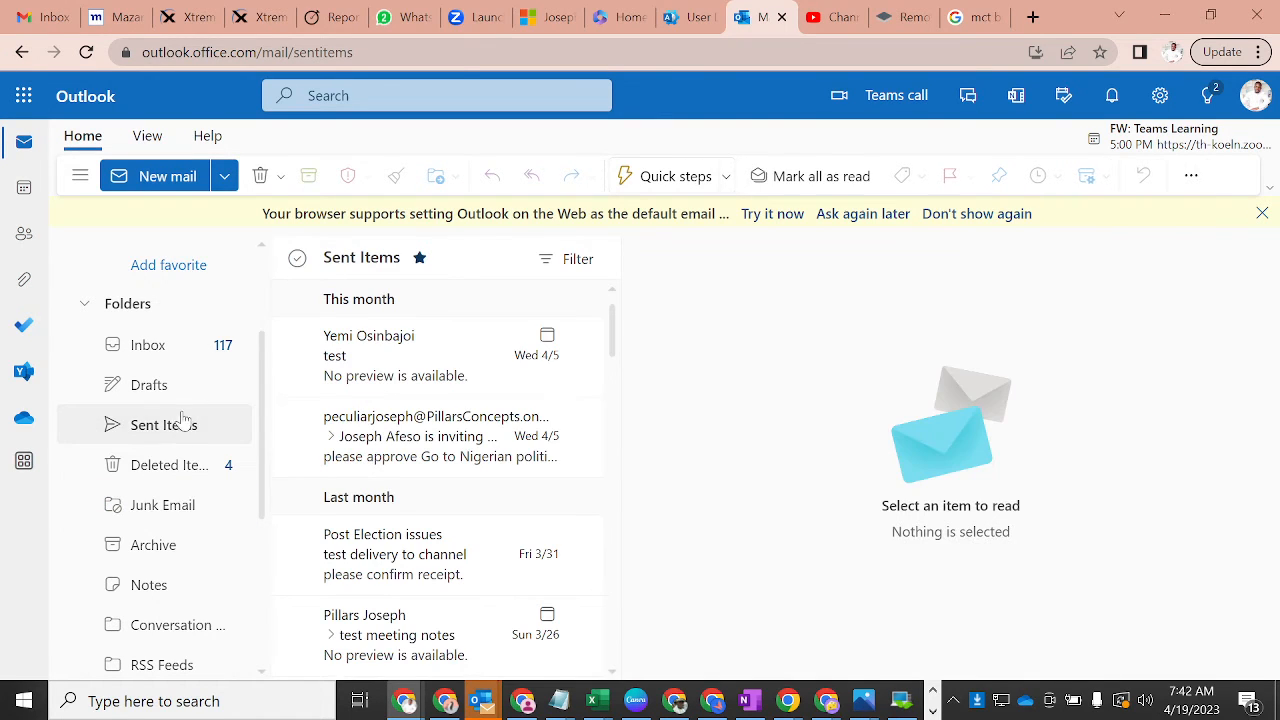
{"action": "scroll", "coordinate": [260, 410], "scroll_direction": "up", "scroll_amount": 1}
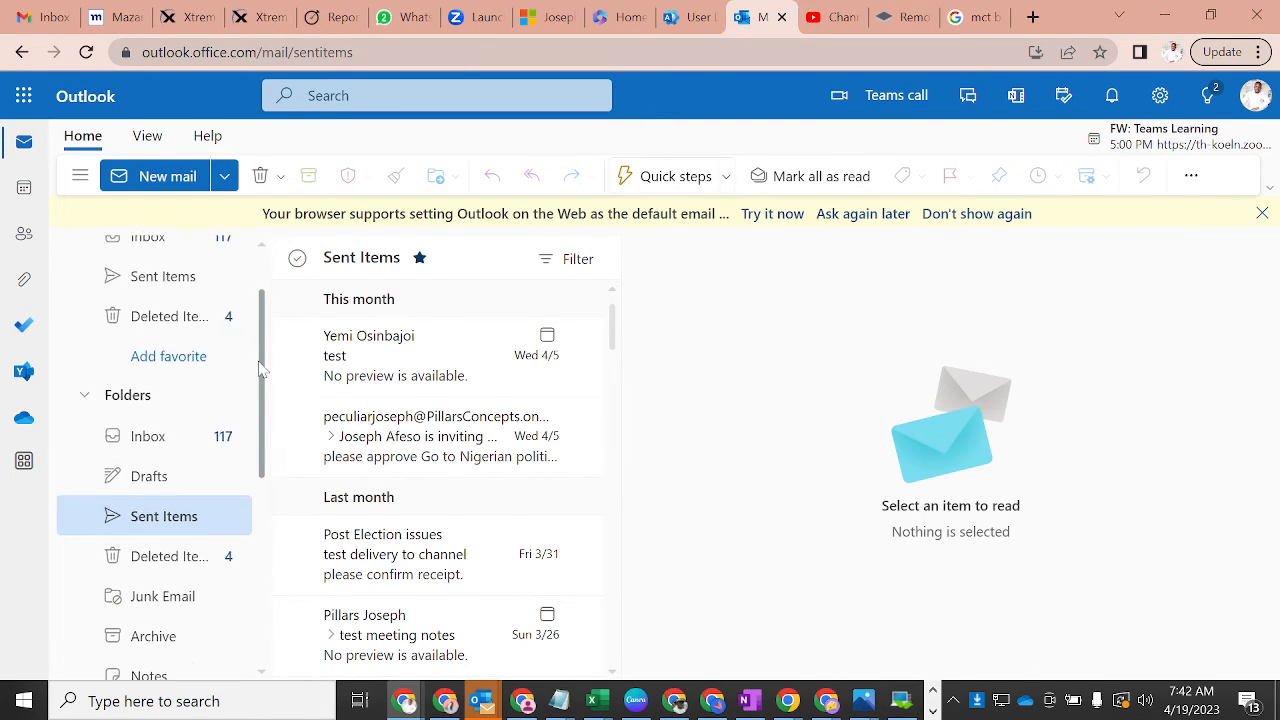
{"action": "left_click", "coordinate": [143, 452]}
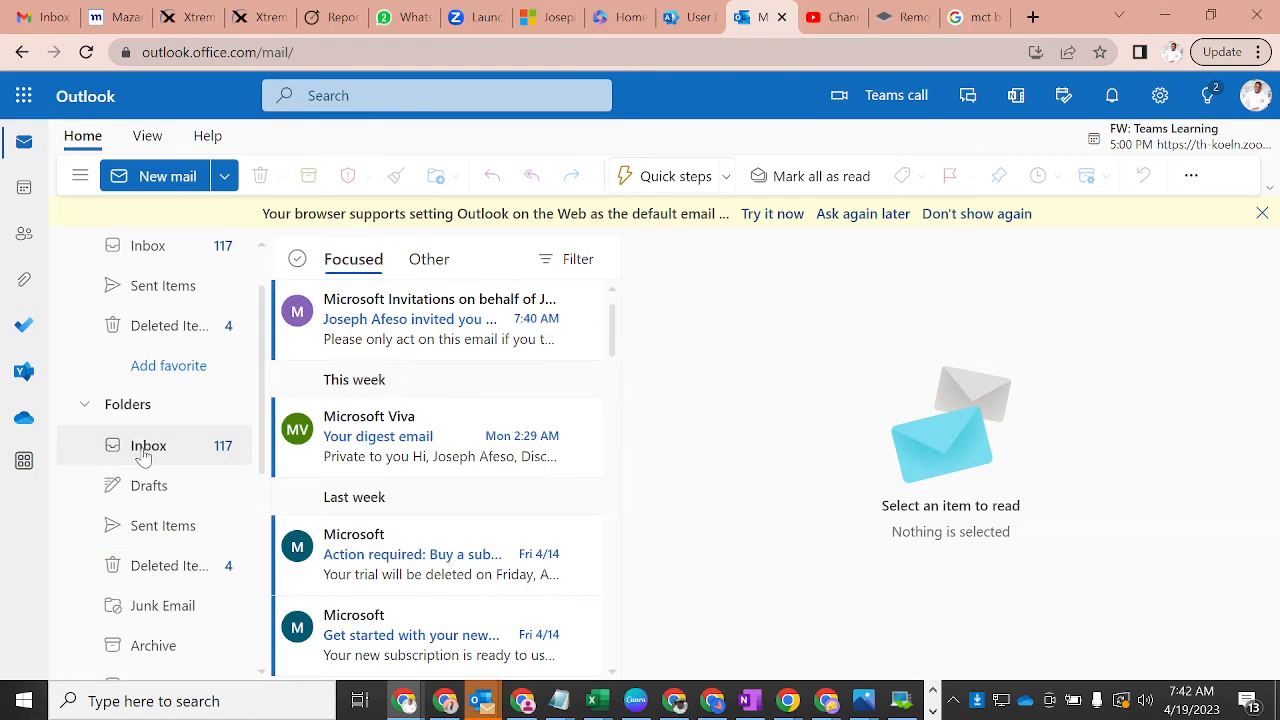
- Open the Microsoft Invitations email, review its organization, domain and message, then accept it
{"action": "left_click", "coordinate": [444, 314]}
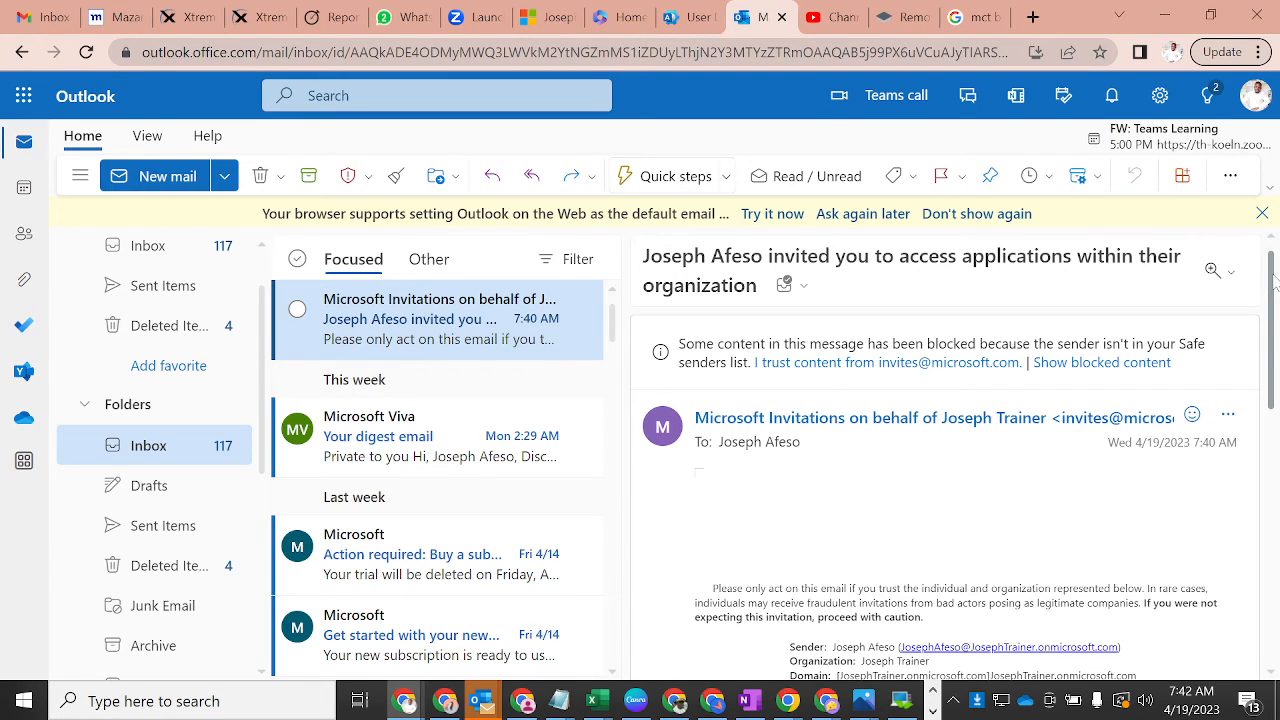
{"action": "mouse_move", "coordinate": [1274, 281]}
{"action": "left_mouse_down"}
{"action": "mouse_move", "coordinate": [1271, 360]}
{"action": "mouse_move", "coordinate": [1263, 292]}
{"action": "left_mouse_up"}
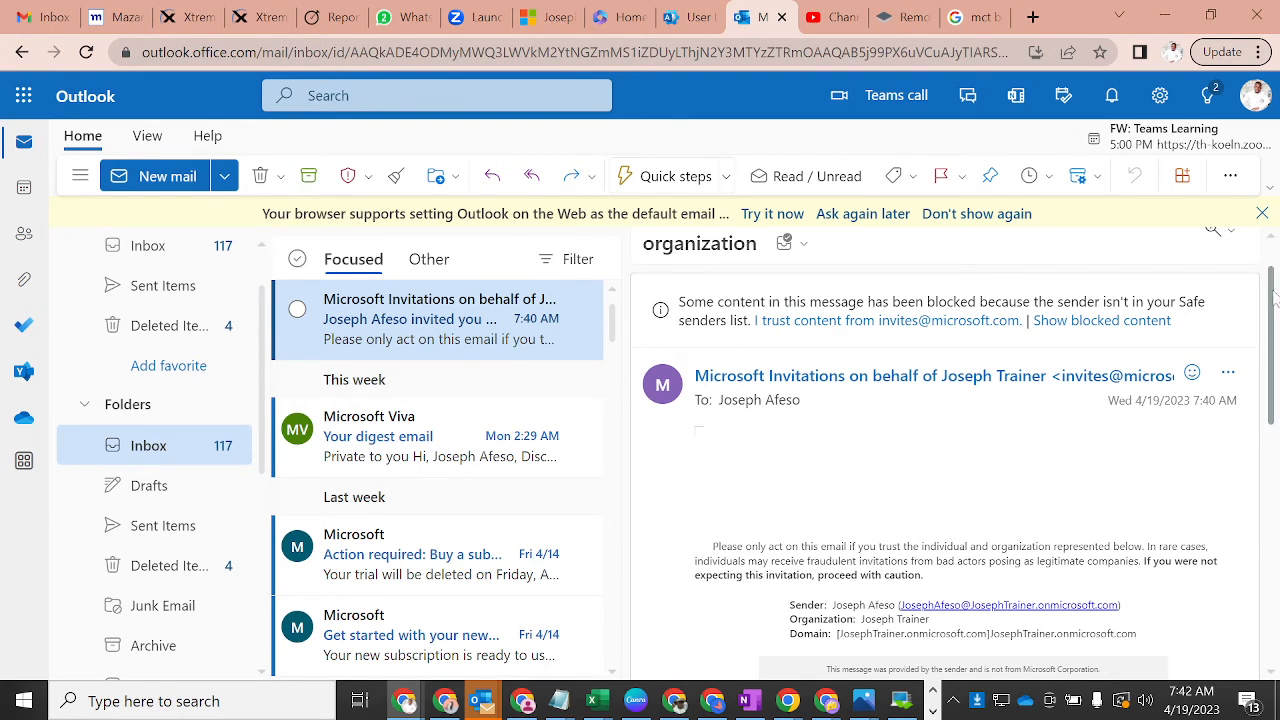
{"action": "left_click_drag", "start_coordinate": [1273, 292], "coordinate": [1275, 323]}
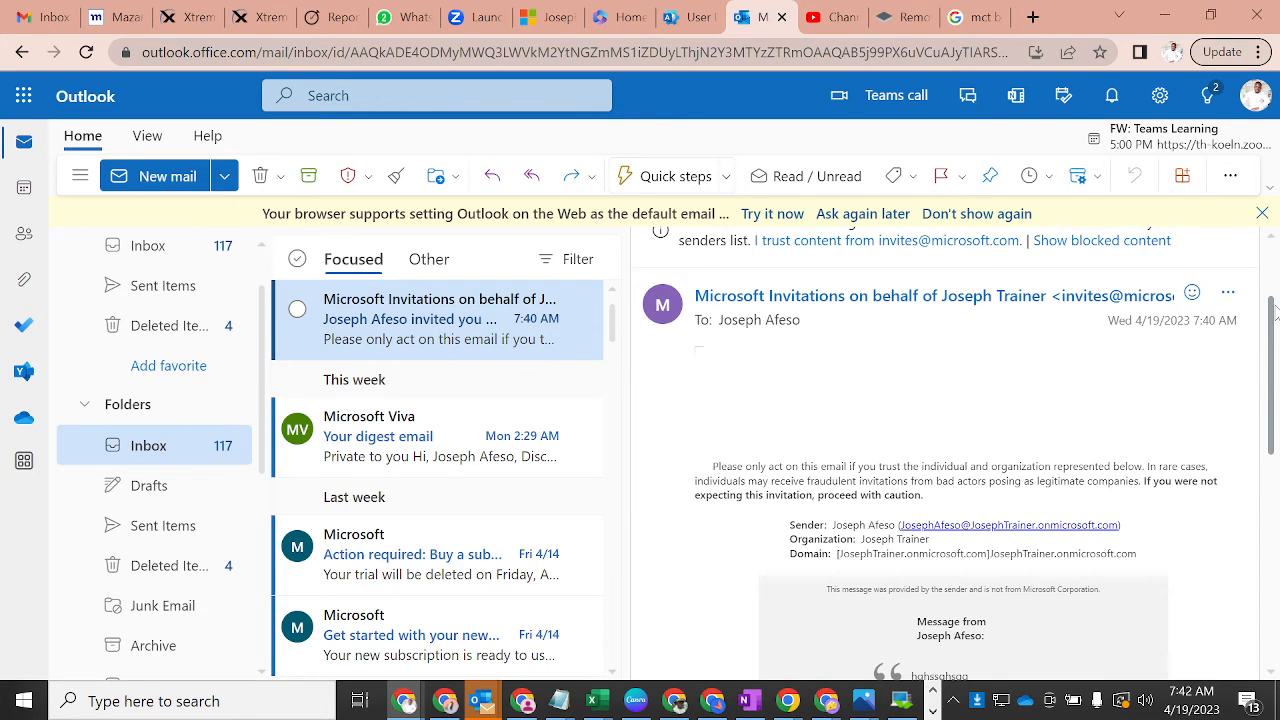
{"action": "left_click_drag", "start_coordinate": [1273, 313], "coordinate": [1256, 360]}
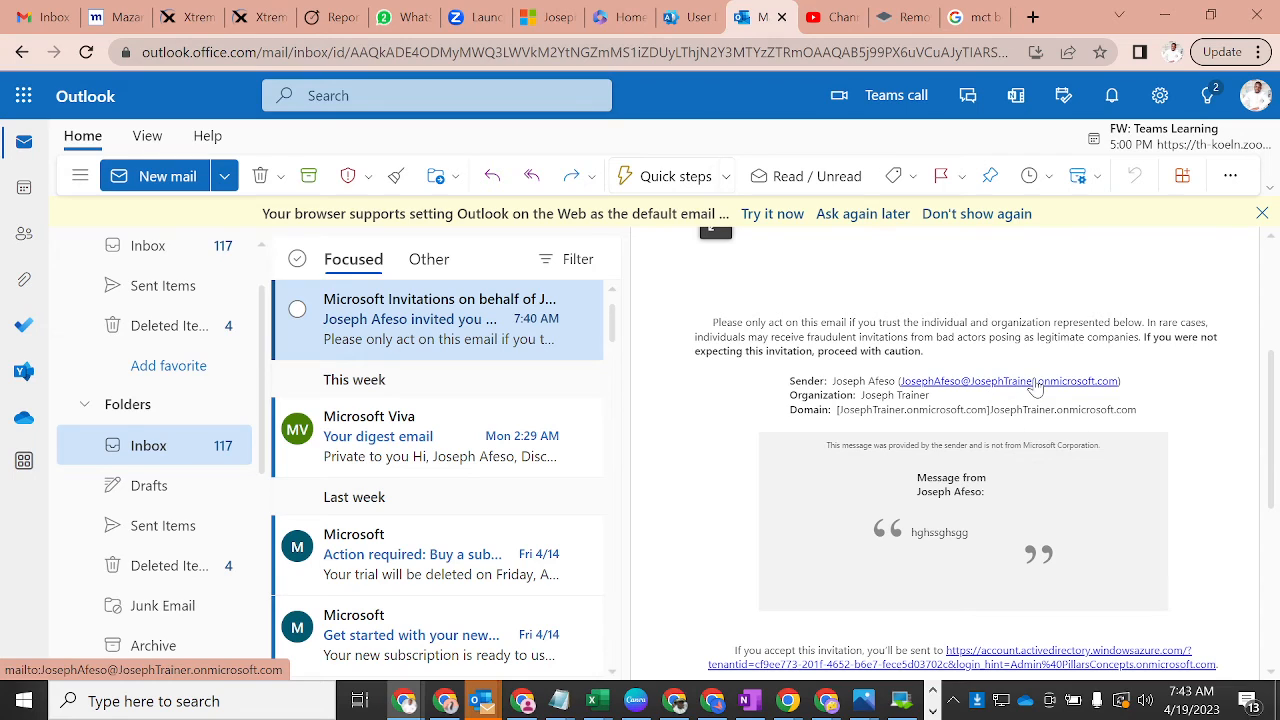
{"action": "left_click_drag", "start_coordinate": [861, 395], "coordinate": [929, 396]}
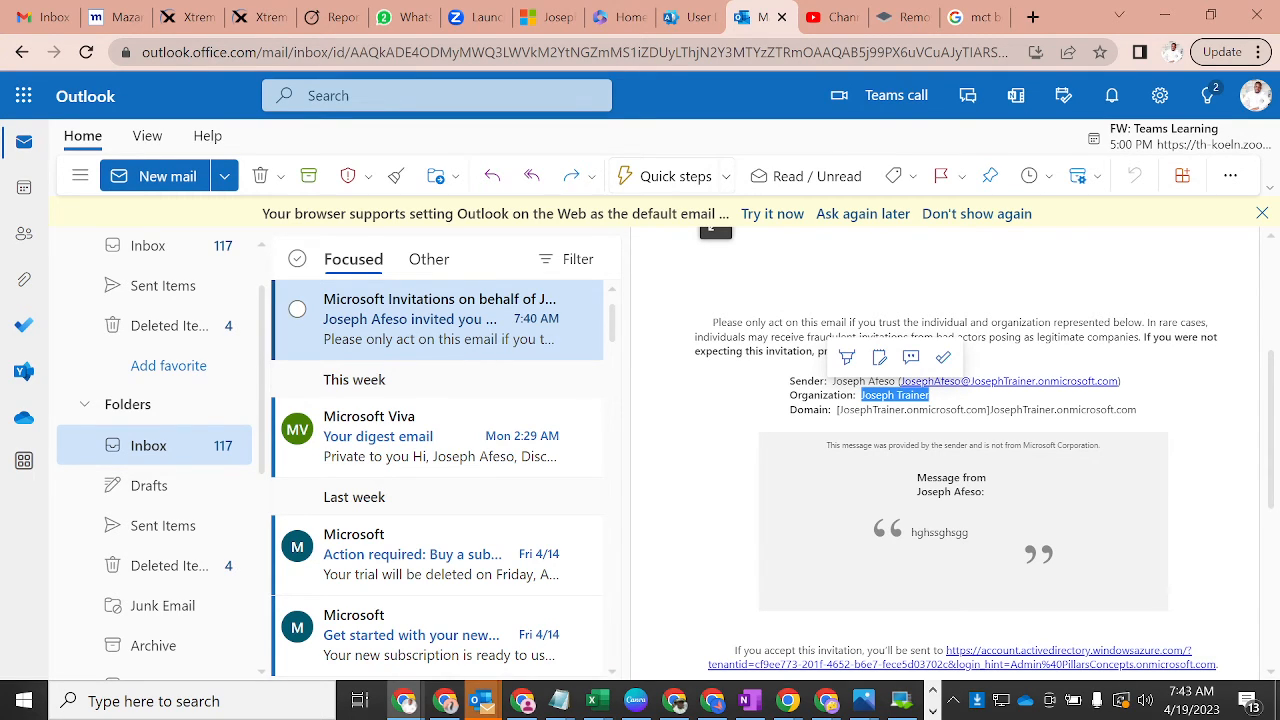
{"action": "left_click_drag", "start_coordinate": [1137, 410], "coordinate": [1010, 410]}
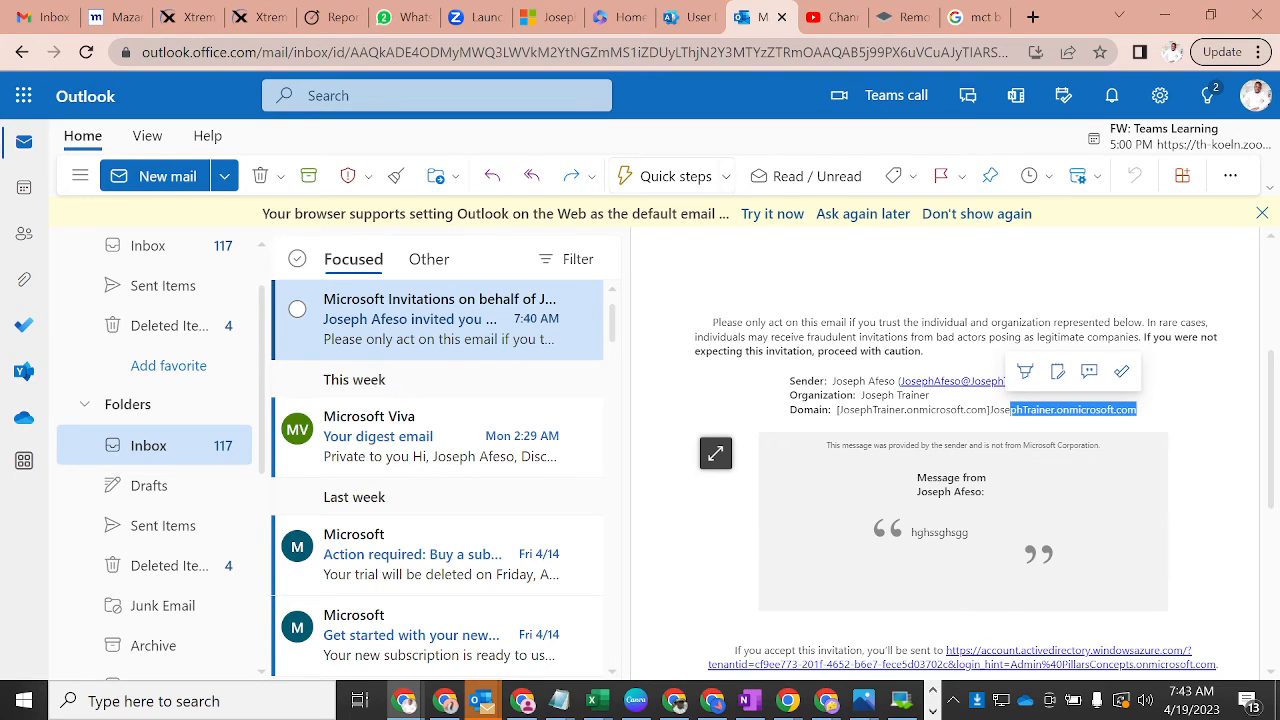
{"action": "left_click_drag", "start_coordinate": [916, 532], "coordinate": [970, 534]}
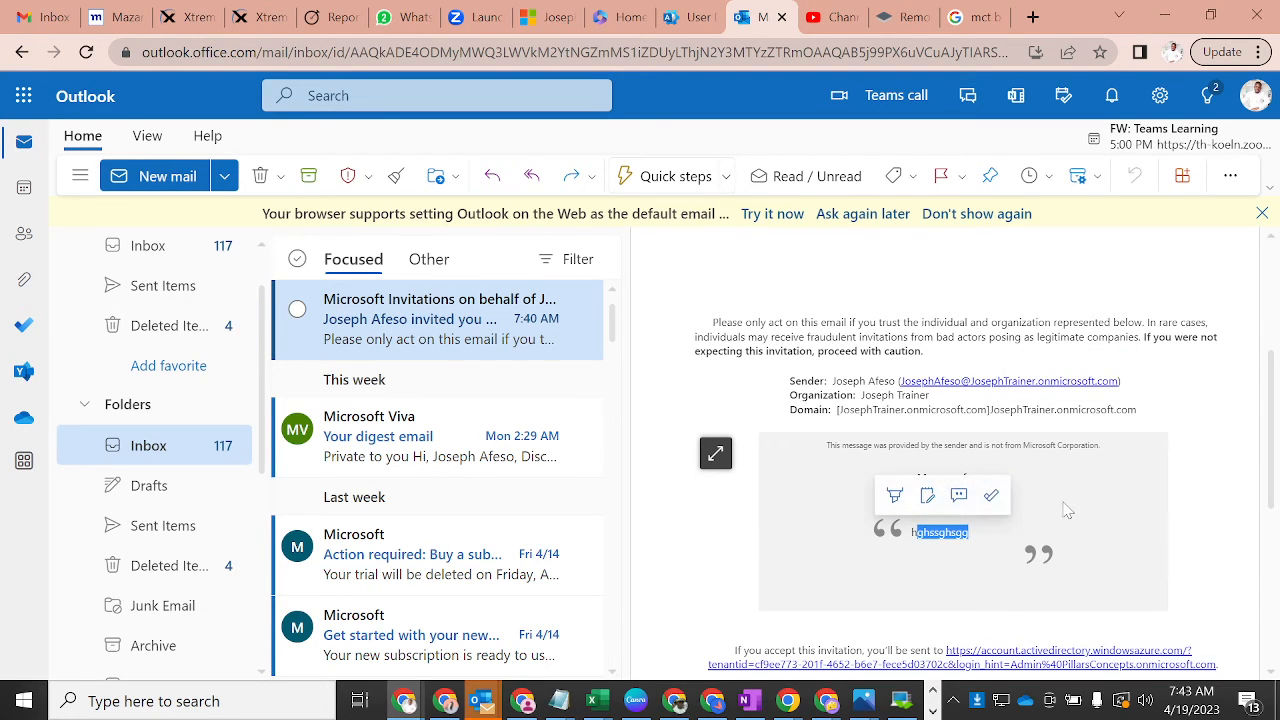
{"action": "left_click_drag", "start_coordinate": [1275, 378], "coordinate": [1275, 463]}
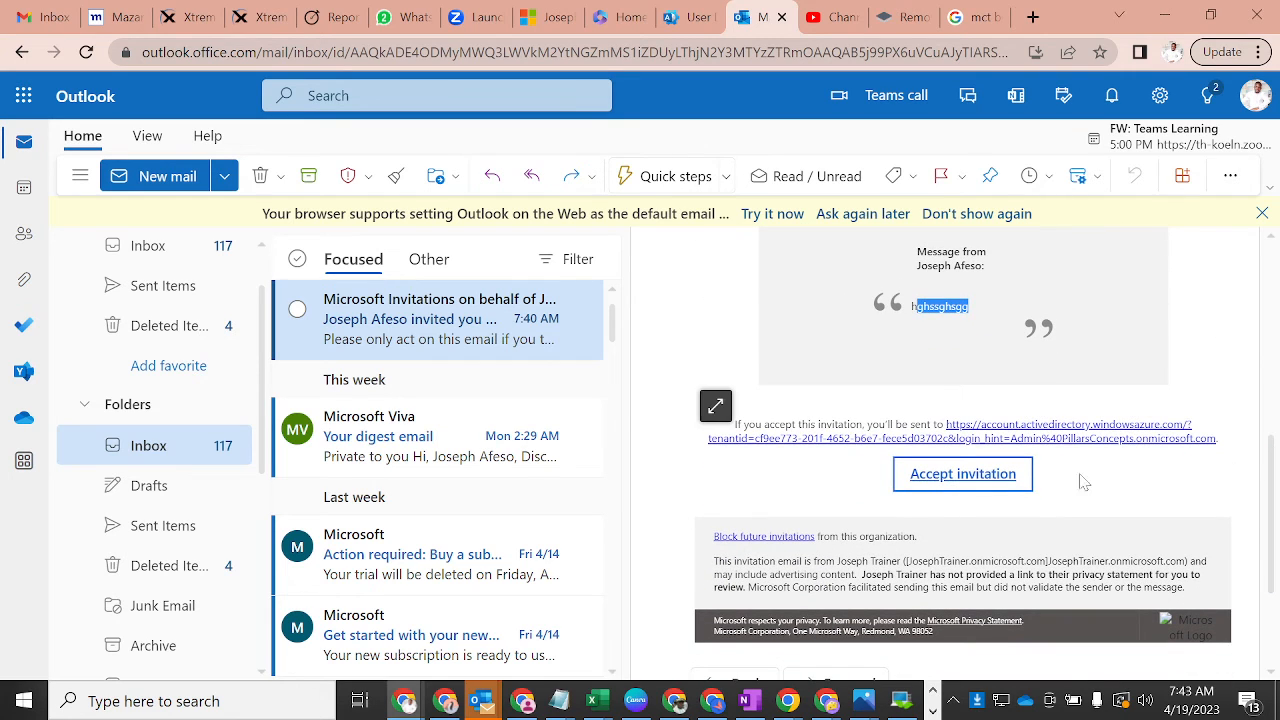
{"action": "left_click", "coordinate": [960, 476]}
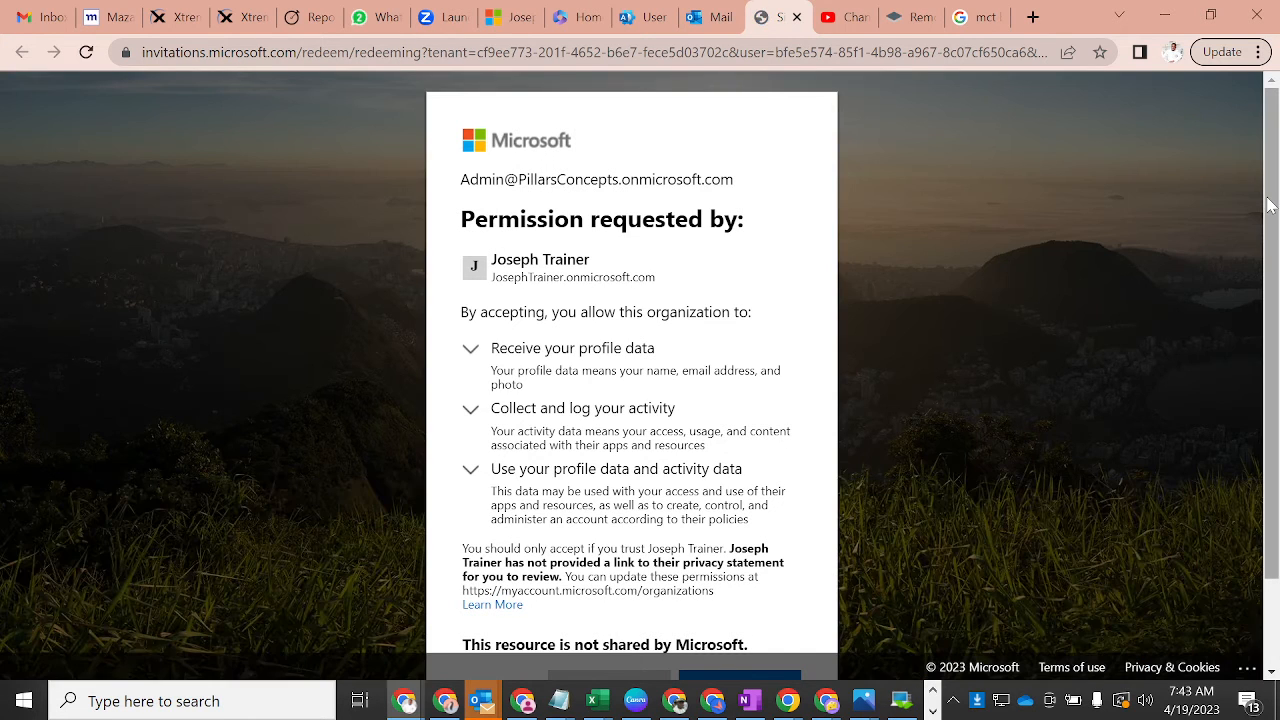
- Accept the permission consent, then return to the browser profile signed into Azure
{"action": "scroll", "coordinate": [899, 470], "scroll_direction": "down", "scroll_amount": 2}
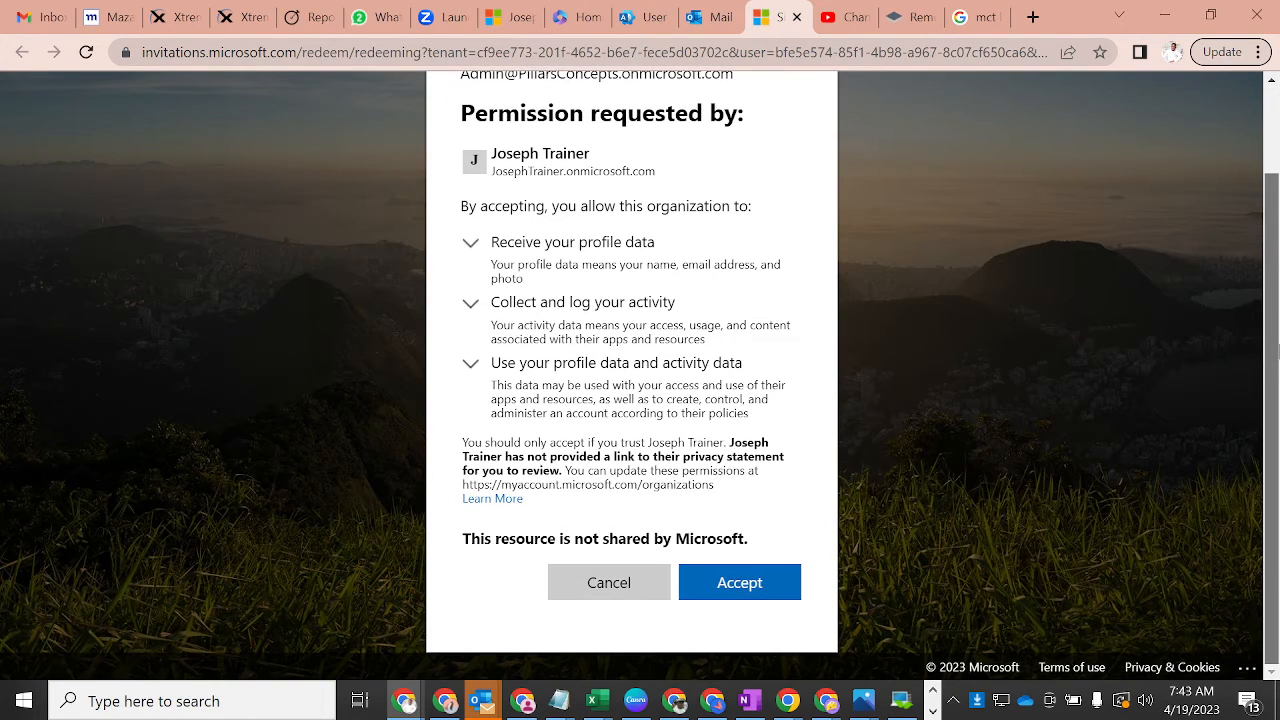
{"action": "left_click", "coordinate": [752, 592]}
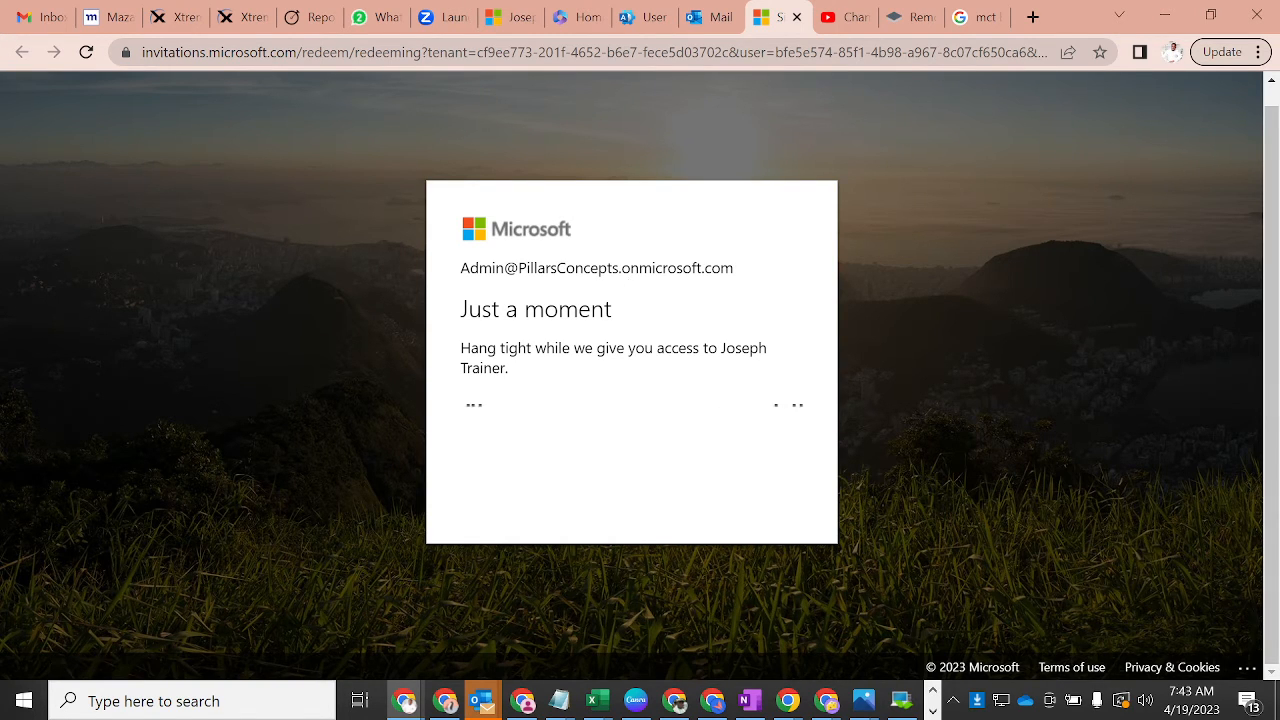
{"action": "left_click_drag", "start_coordinate": [468, 268], "coordinate": [720, 266]}
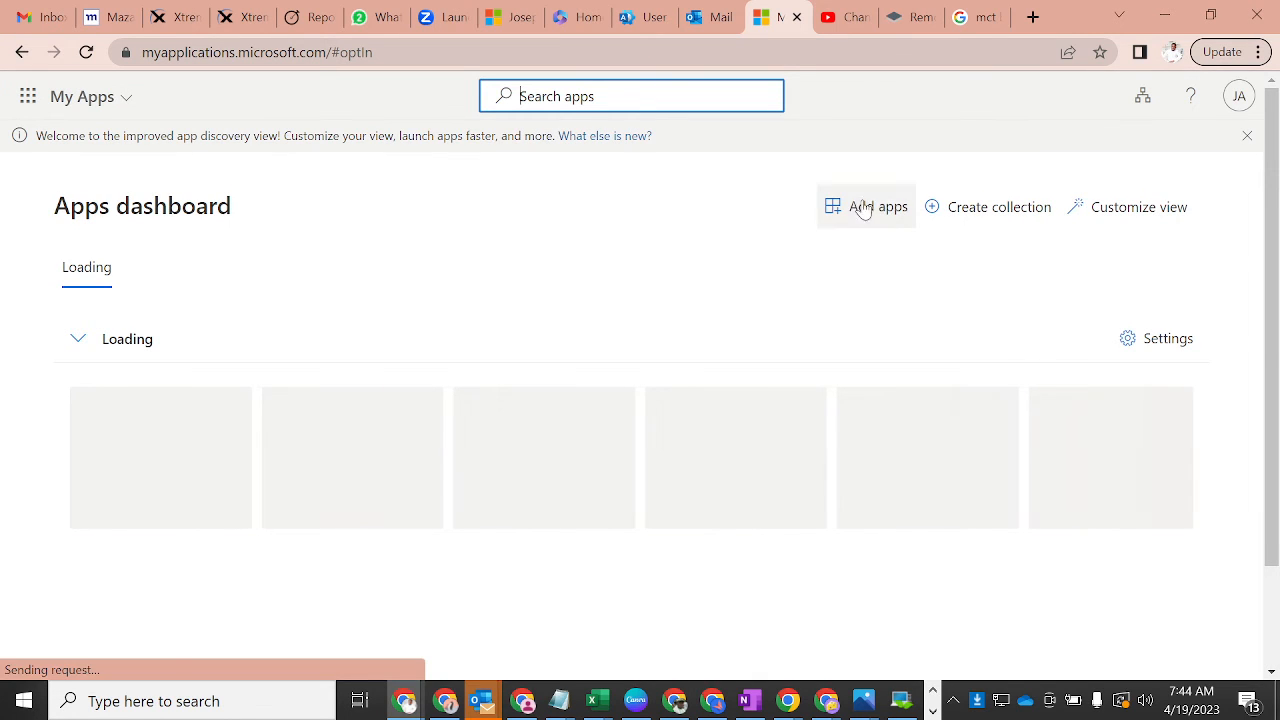
{"action": "left_click", "coordinate": [1175, 54]}
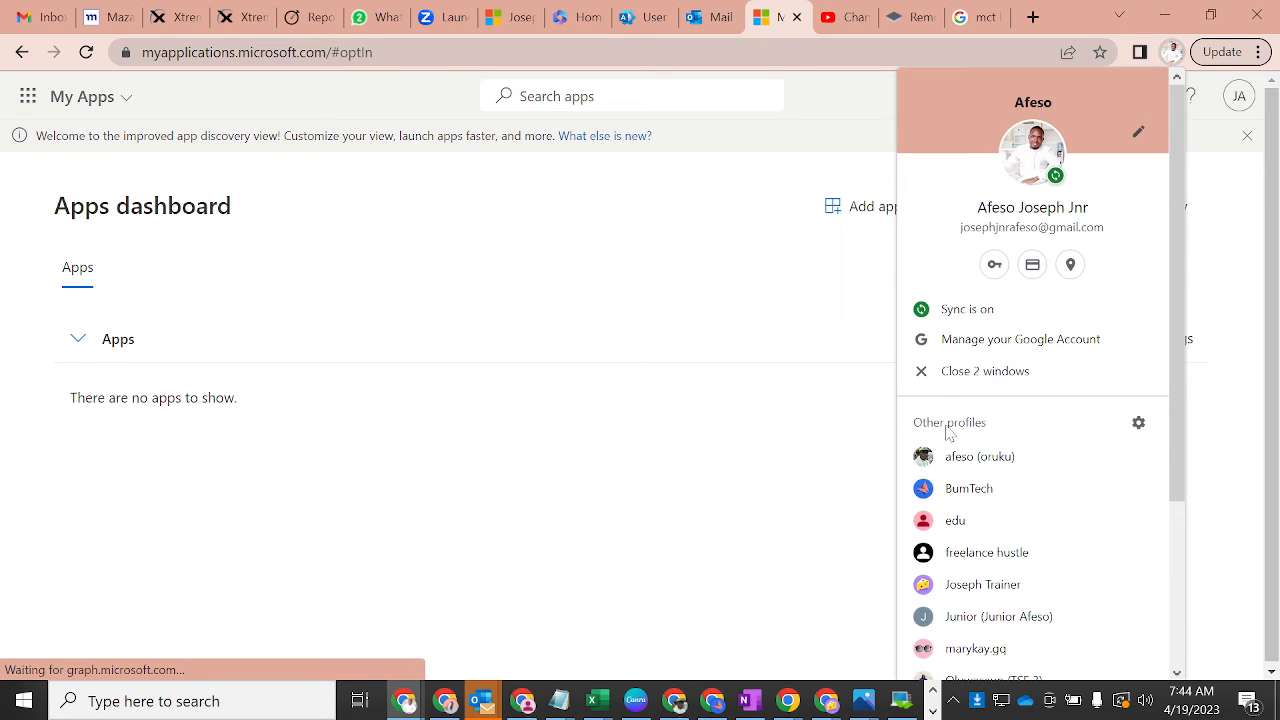
{"action": "left_click", "coordinate": [951, 586]}
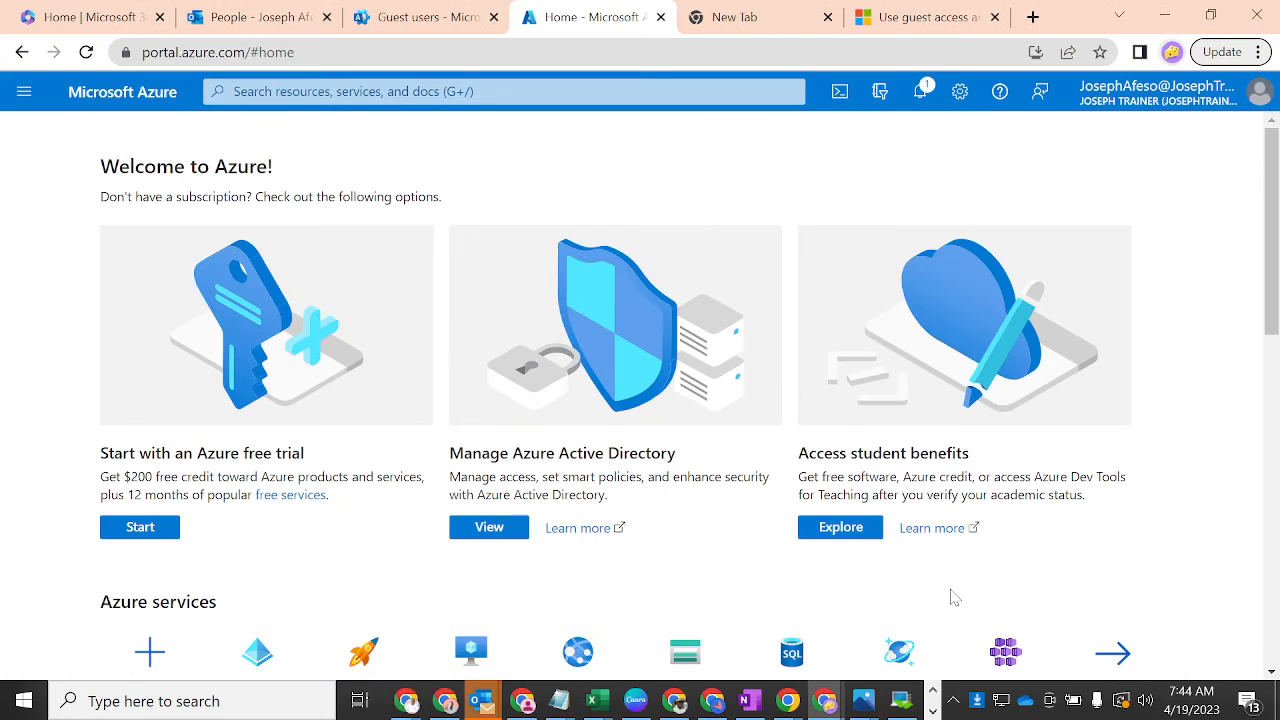
- Reload Guest users, open the new guest's details and check the #EXT# marker in its address
{"action": "left_click", "coordinate": [426, 18]}
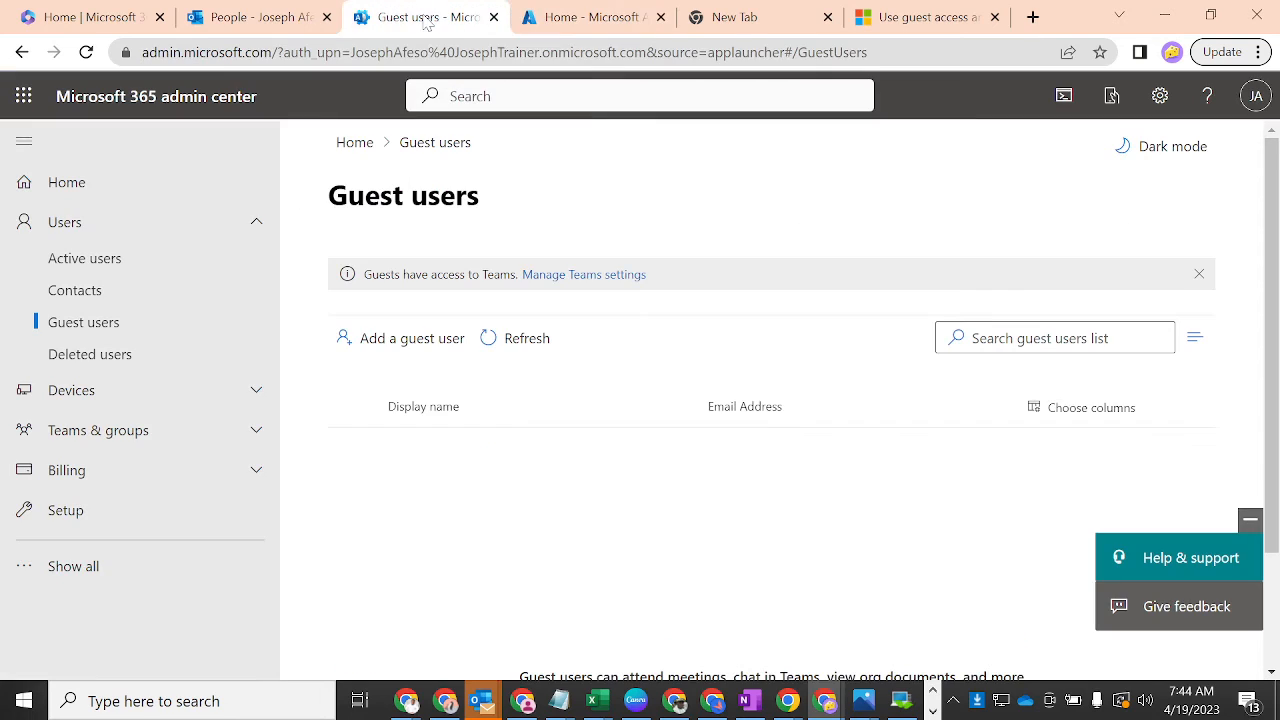
{"action": "left_click", "coordinate": [86, 53]}
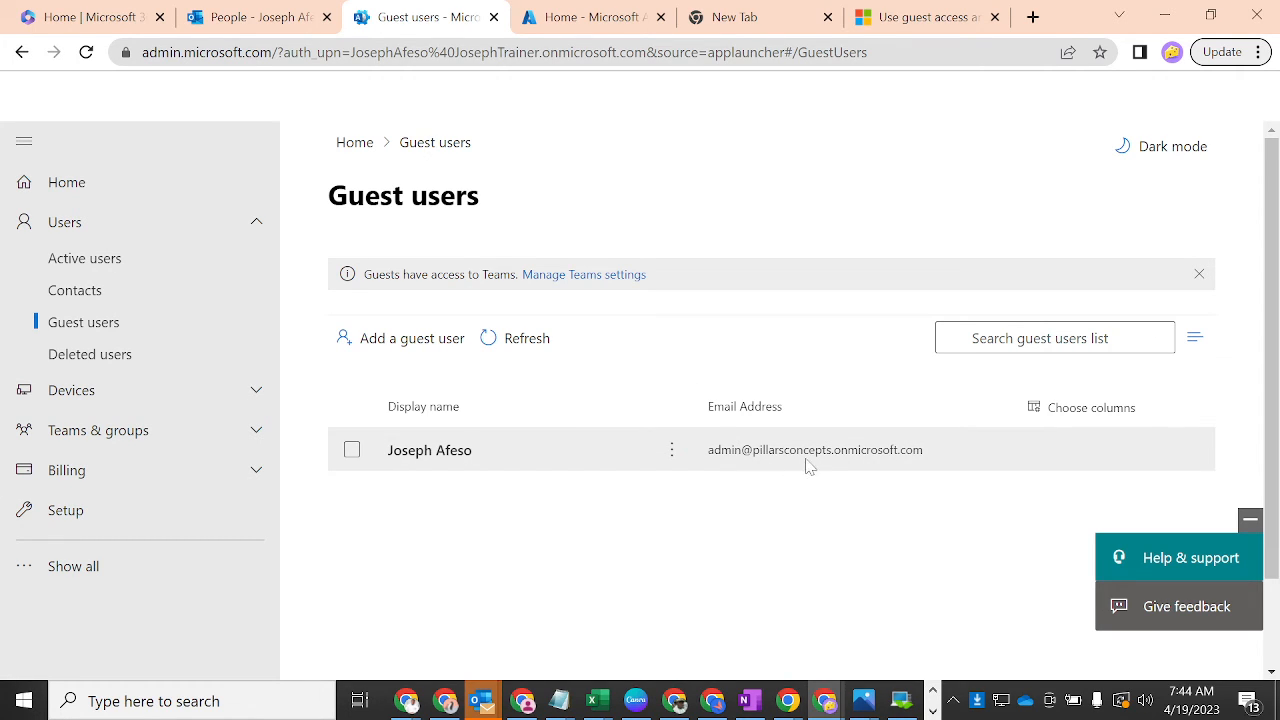
{"action": "left_click_drag", "start_coordinate": [938, 457], "coordinate": [740, 452]}
{"action": "left_click", "coordinate": [445, 452]}
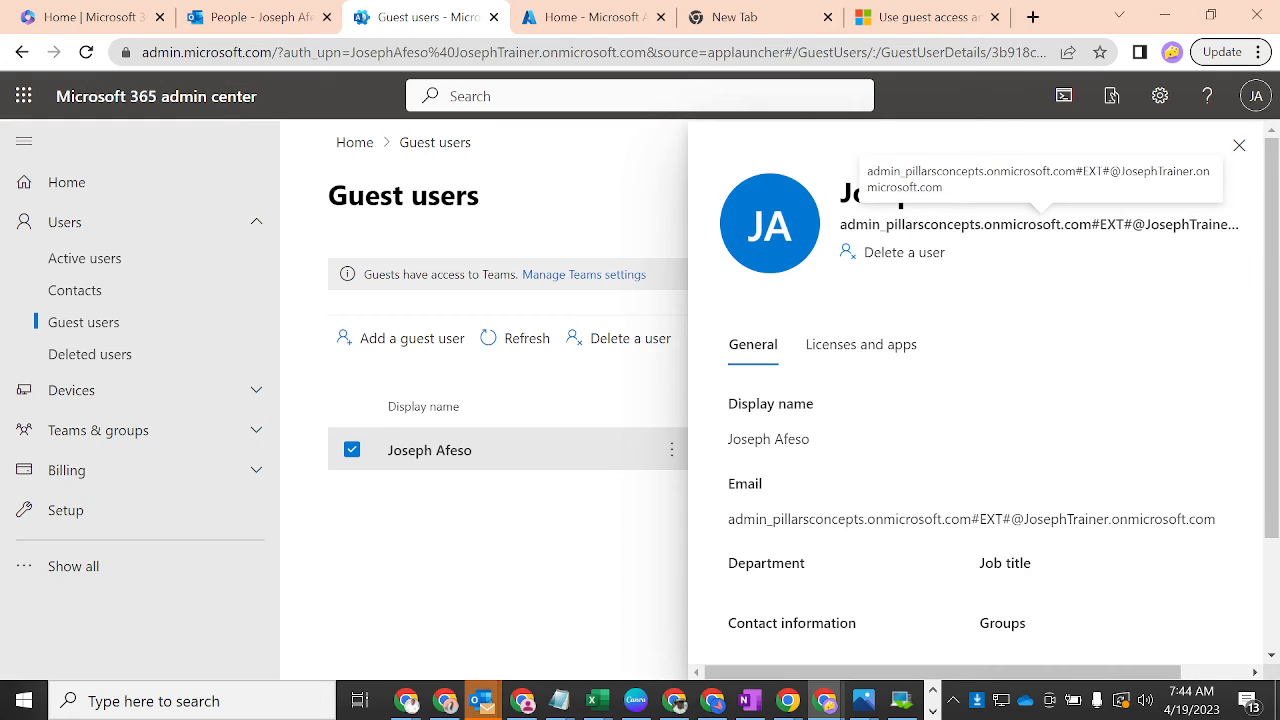
{"action": "left_click_drag", "start_coordinate": [1100, 224], "coordinate": [1160, 224]}
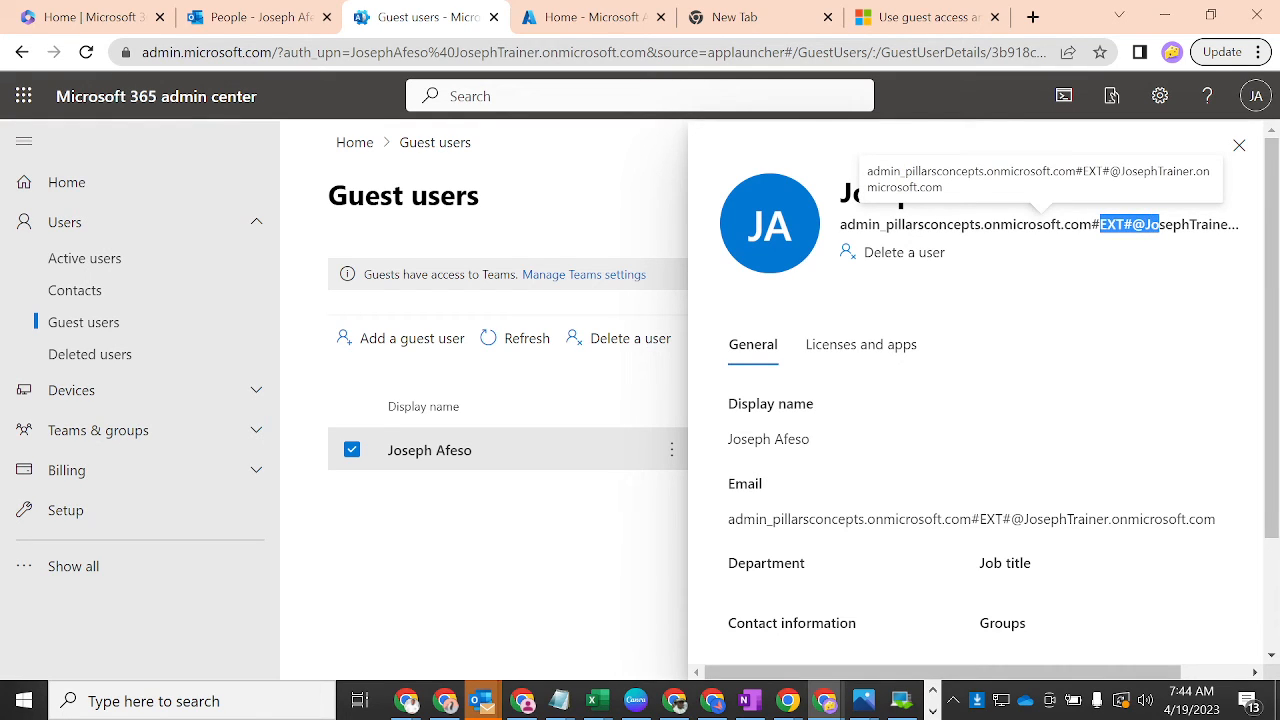
{"action": "left_click", "coordinate": [578, 18]}
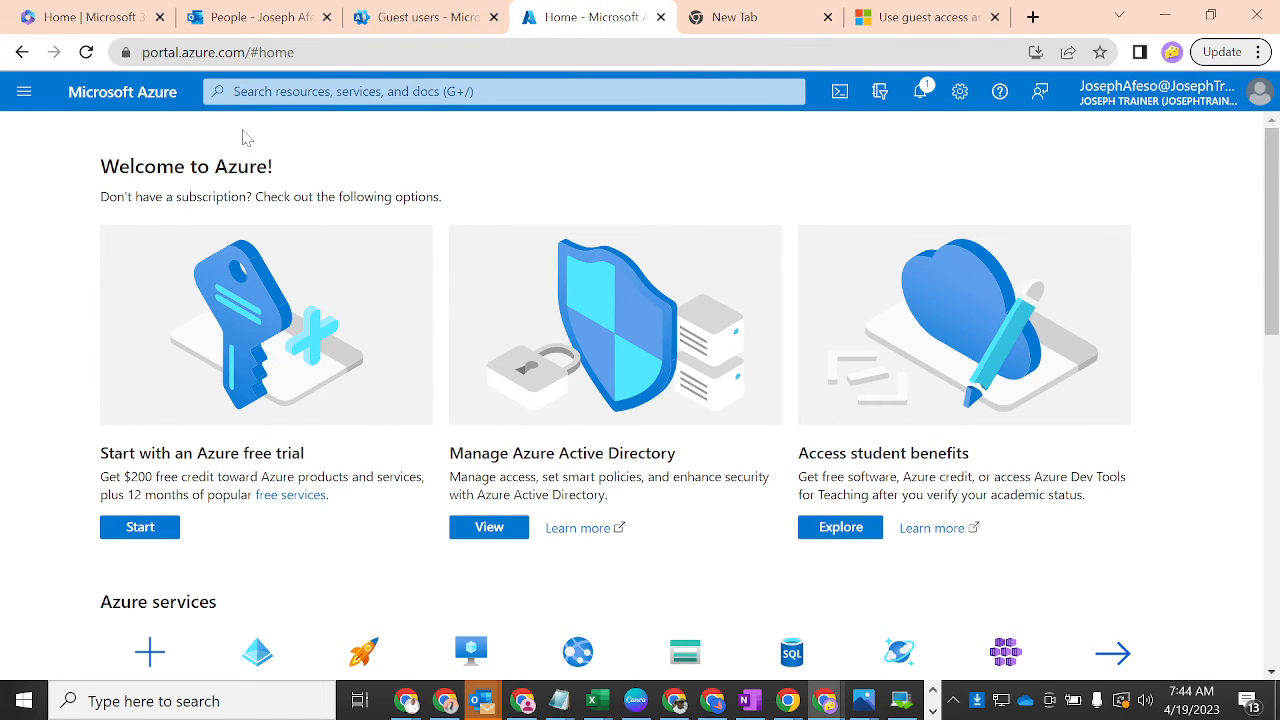
- Open Azure Active Directory's All users list from the portal menu
{"action": "left_click", "coordinate": [24, 91]}
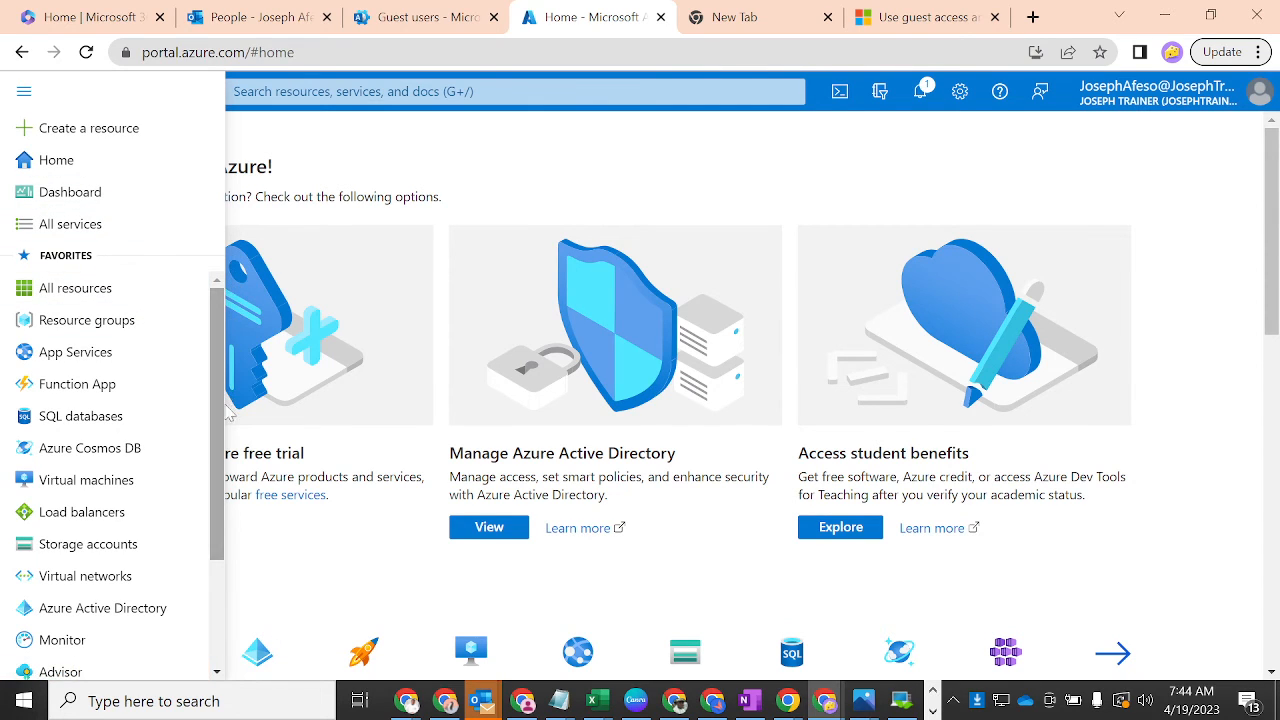
{"action": "left_click", "coordinate": [114, 609]}
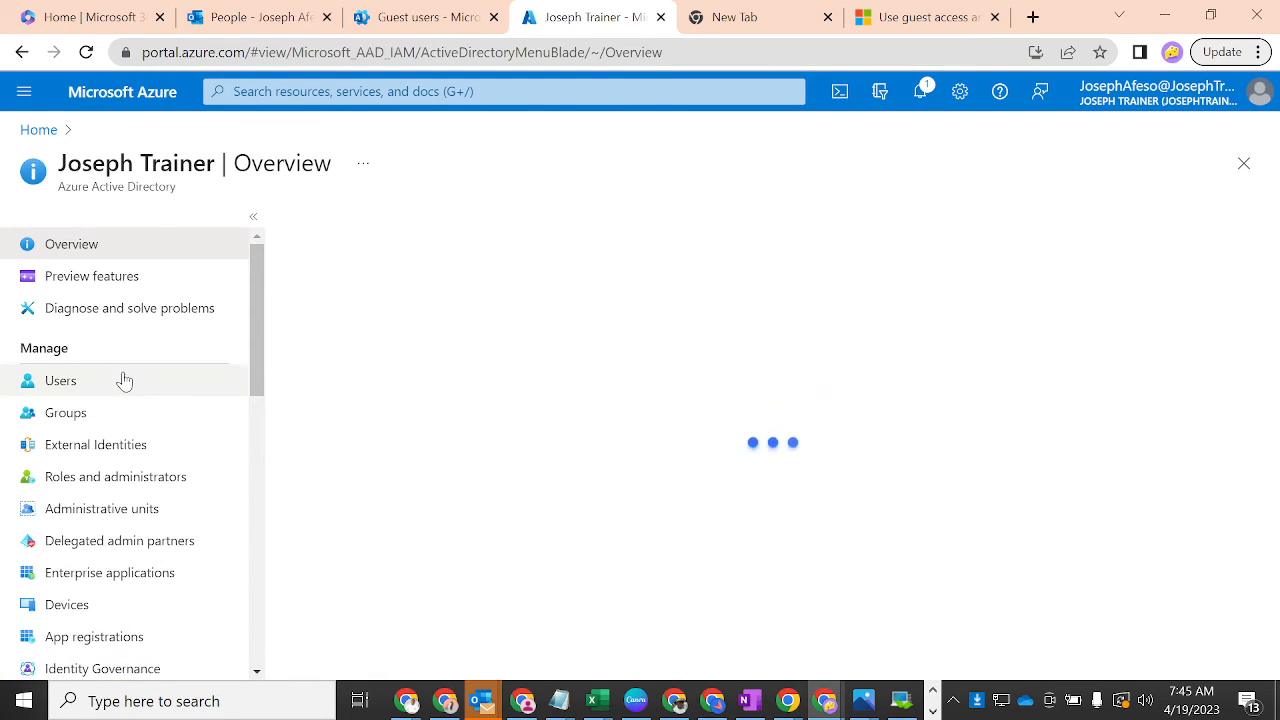
{"action": "left_click", "coordinate": [119, 384]}
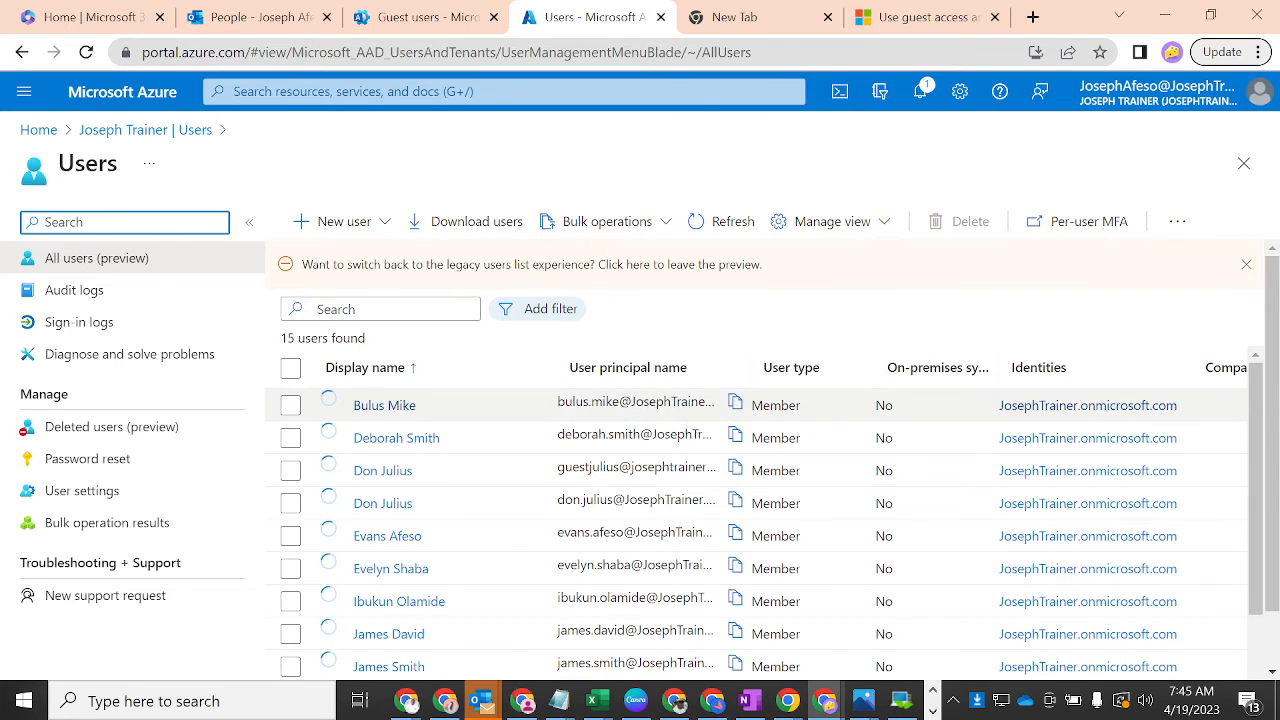
- Widen the User principal name column and copy the guest's #EXT# principal name
{"action": "left_click_drag", "start_coordinate": [1262, 418], "coordinate": [1262, 498]}
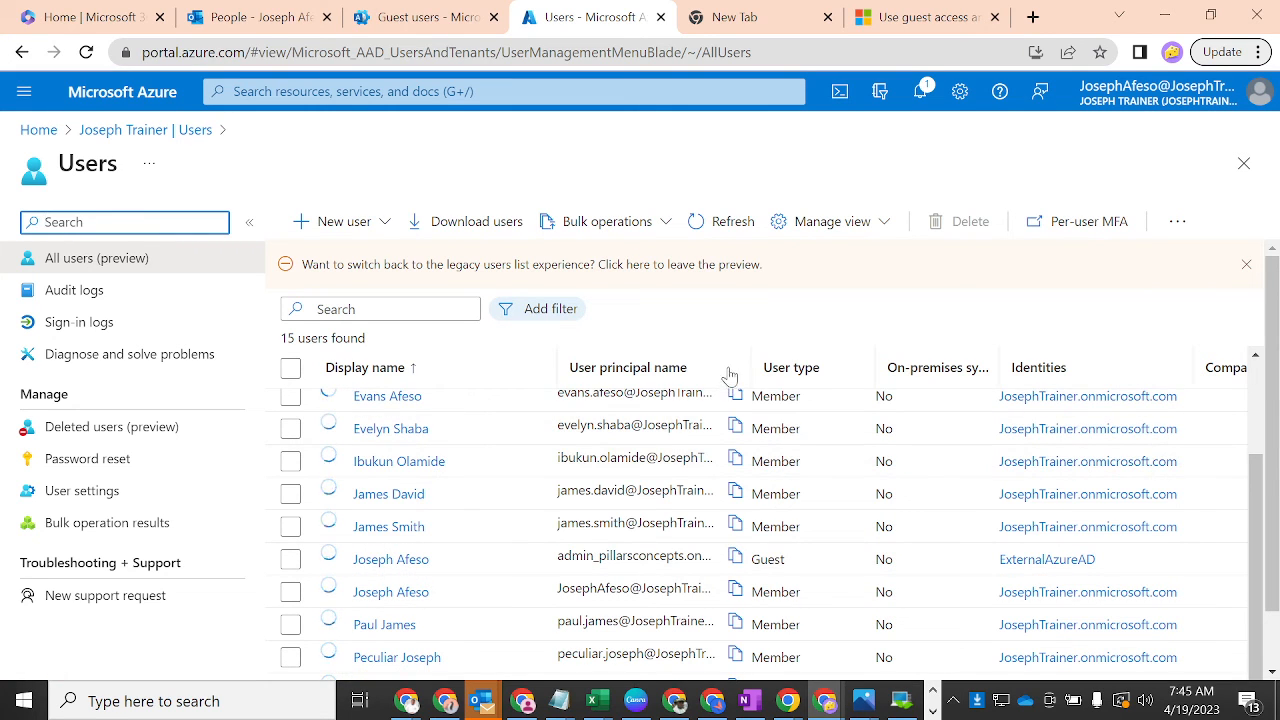
{"action": "left_click_drag", "start_coordinate": [752, 349], "coordinate": [1072, 352]}
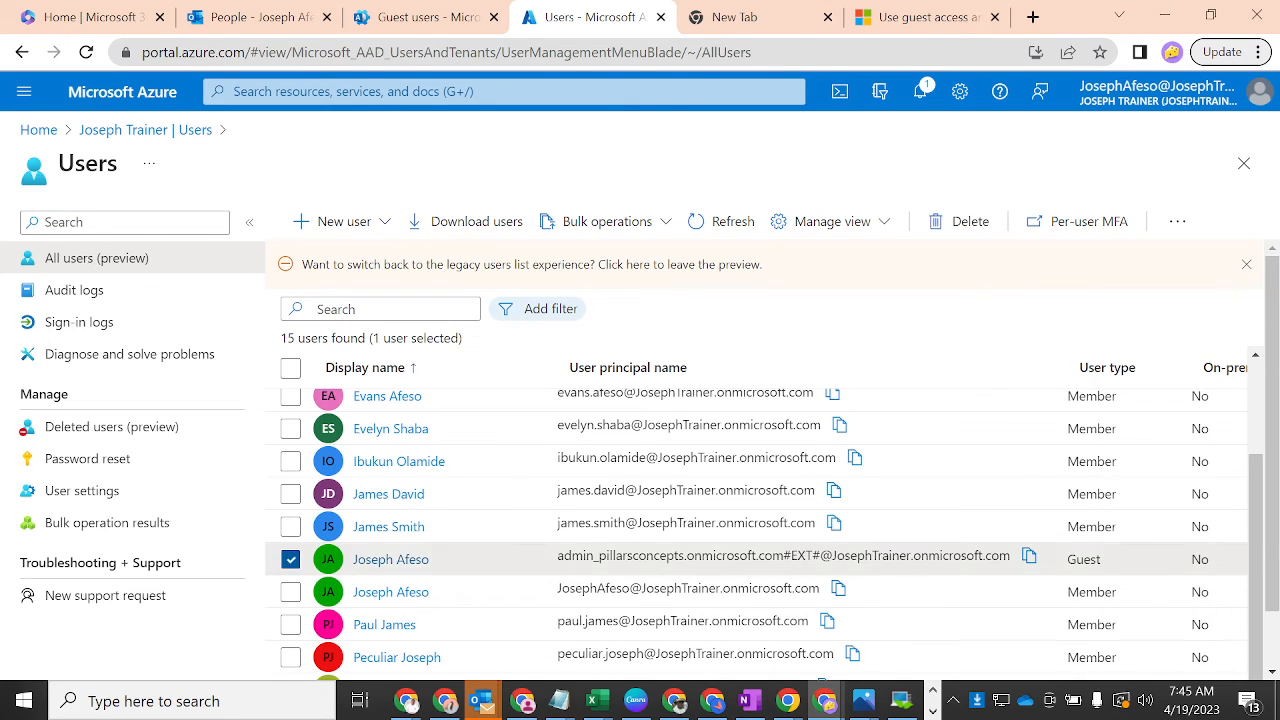
{"action": "left_click_drag", "start_coordinate": [683, 522], "coordinate": [783, 555]}
{"action": "double_click", "coordinate": [801, 556]}
{"action": "left_click", "coordinate": [1028, 562]}
- On the 'Use guest access' page, highlight Share files: No for external users, Yes for guests
{"action": "left_click", "coordinate": [908, 16]}
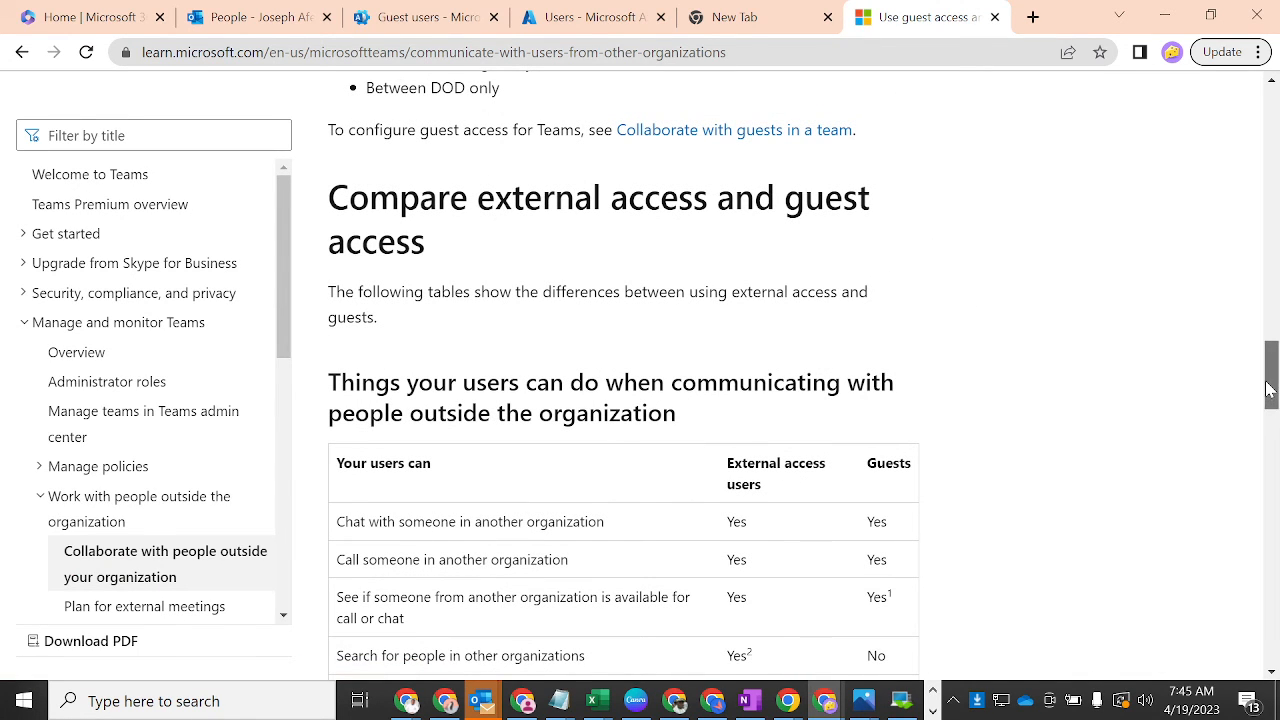
{"action": "mouse_move", "coordinate": [1272, 390]}
{"action": "left_mouse_down"}
{"action": "mouse_move", "coordinate": [1272, 410]}
{"action": "mouse_move", "coordinate": [1270, 378]}
{"action": "mouse_move", "coordinate": [1272, 410]}
{"action": "left_mouse_up"}
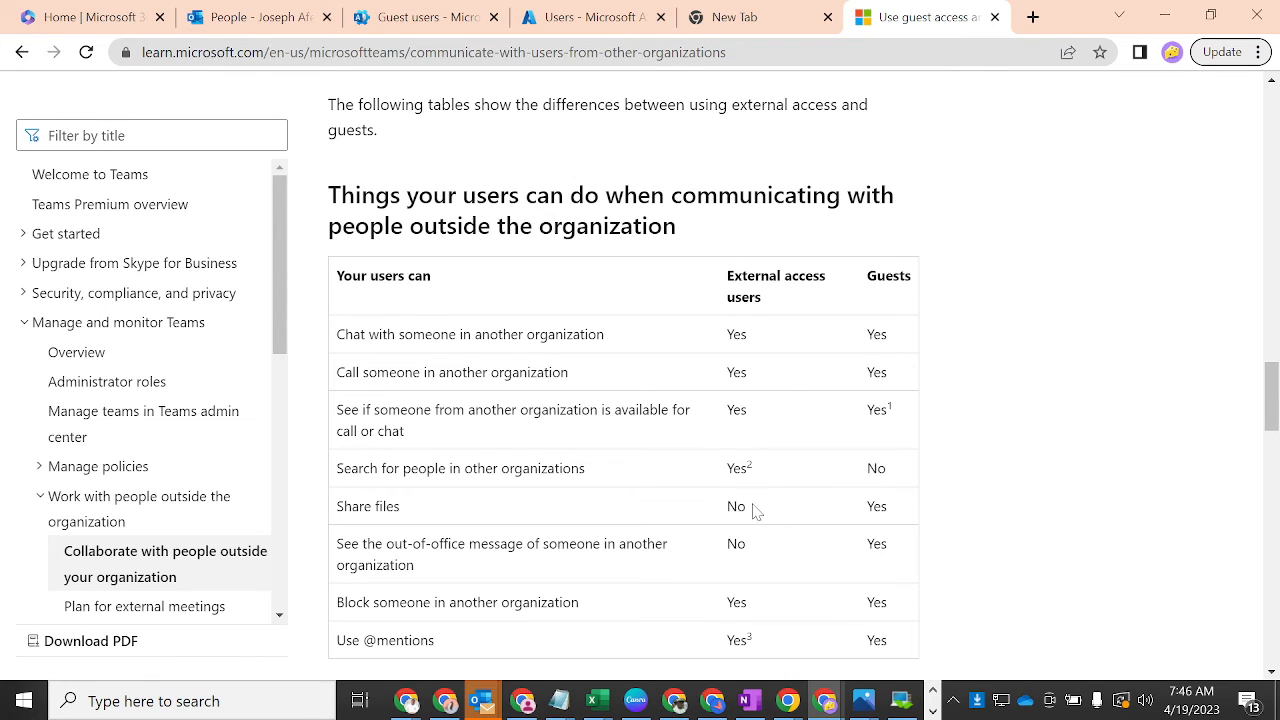
{"action": "left_click_drag", "start_coordinate": [756, 511], "coordinate": [723, 511]}
{"action": "left_click_drag", "start_coordinate": [906, 511], "coordinate": [848, 504]}
- Cycle through the taskbar app rows to find Microsoft Teams
{"action": "left_click", "coordinate": [932, 712]}
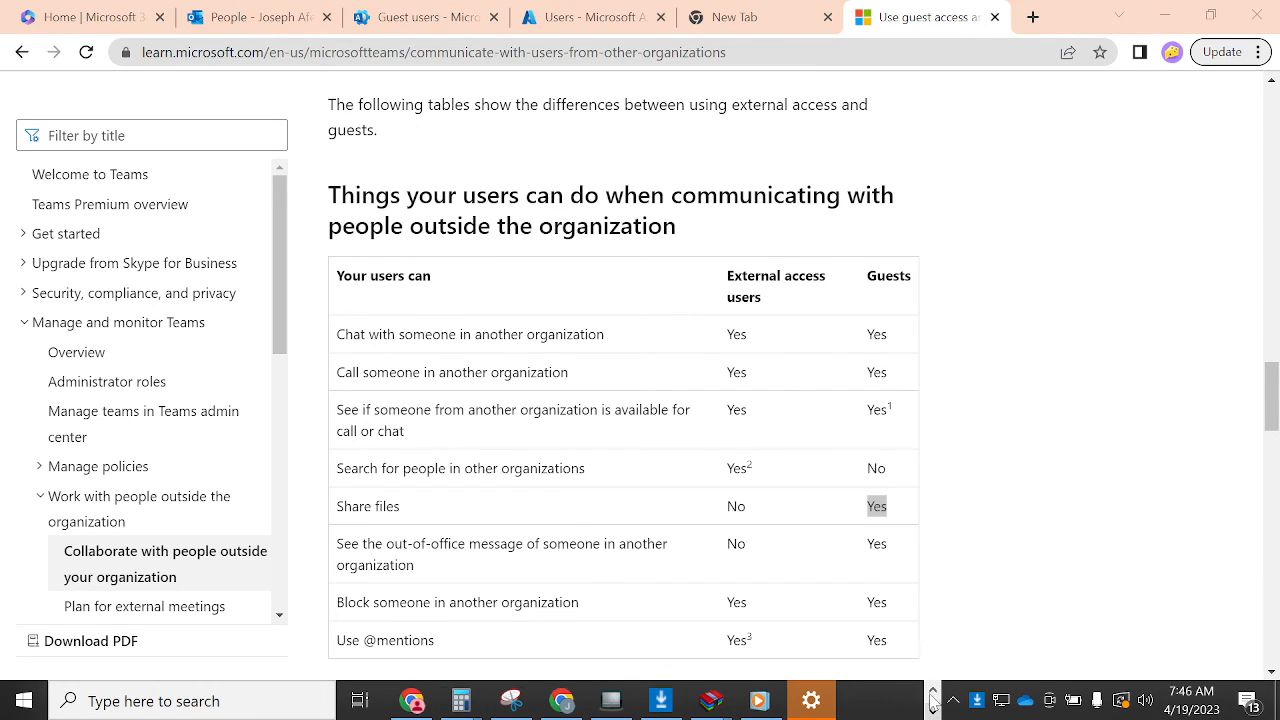
{"action": "left_click", "coordinate": [932, 690]}
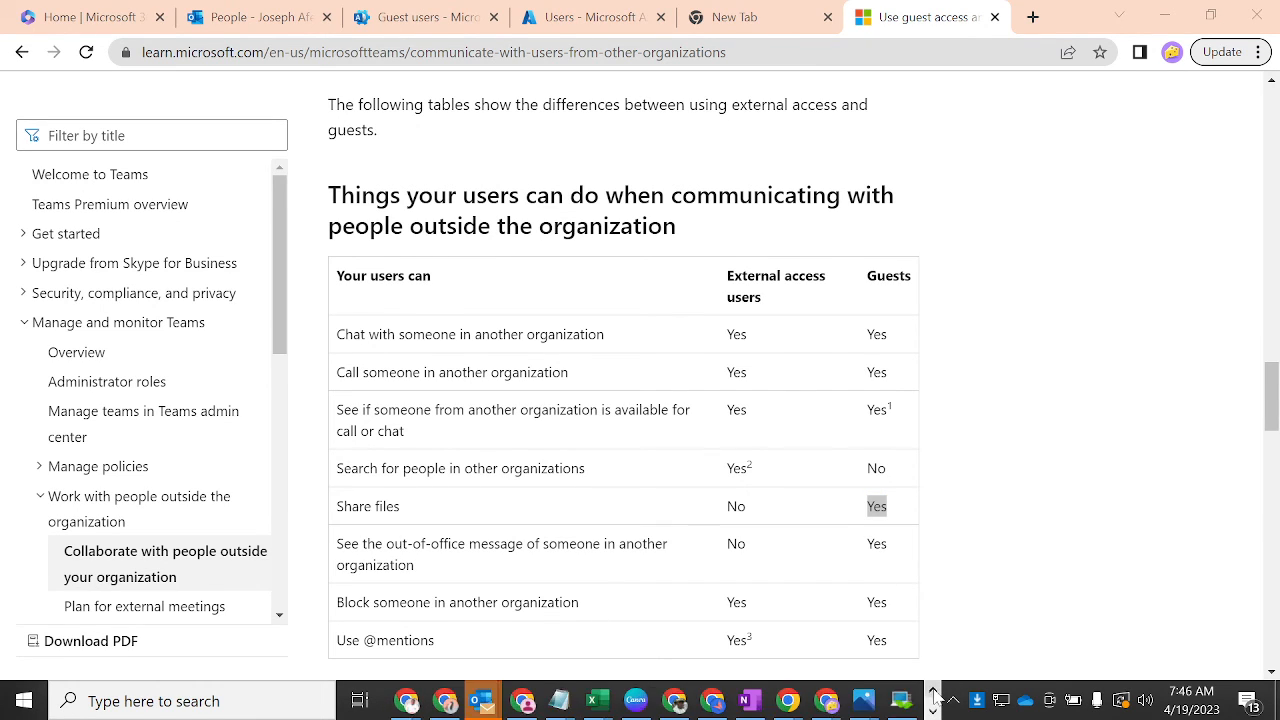
{"action": "left_click", "coordinate": [932, 690]}
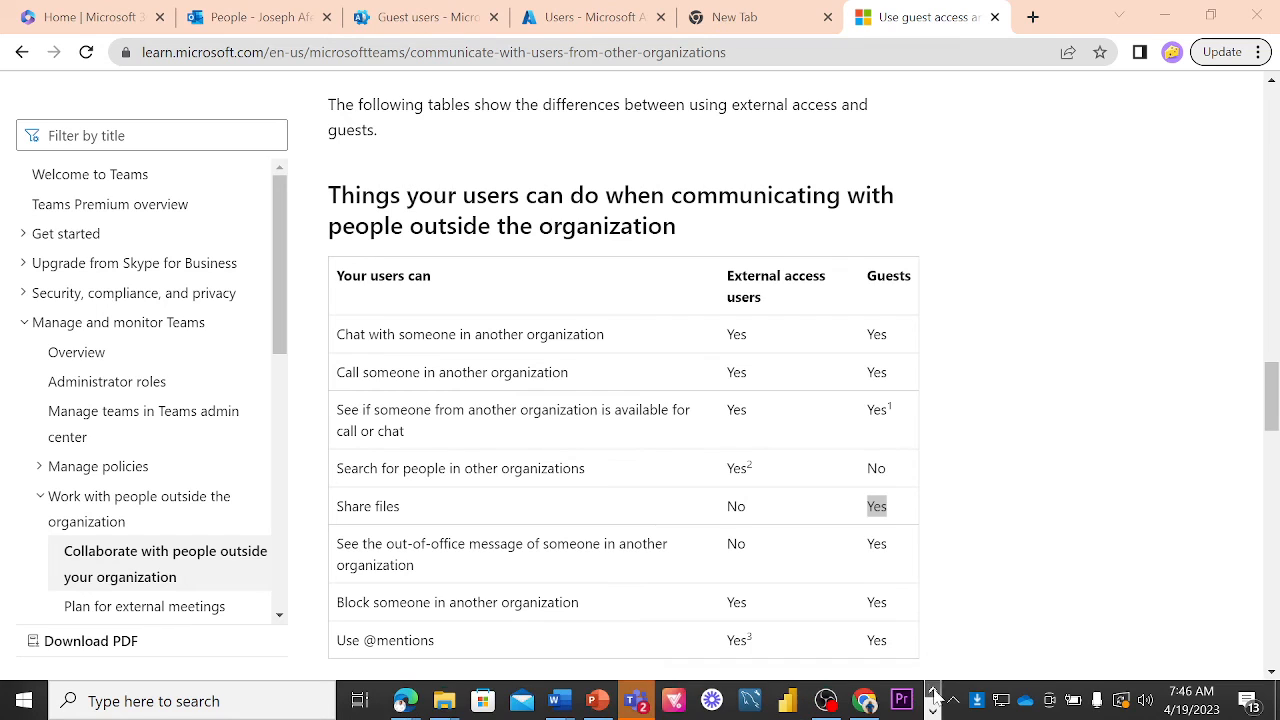
- In Teams, open the chat with the external Tek Experts contact and highlight their External domain
{"action": "left_click", "coordinate": [630, 706]}
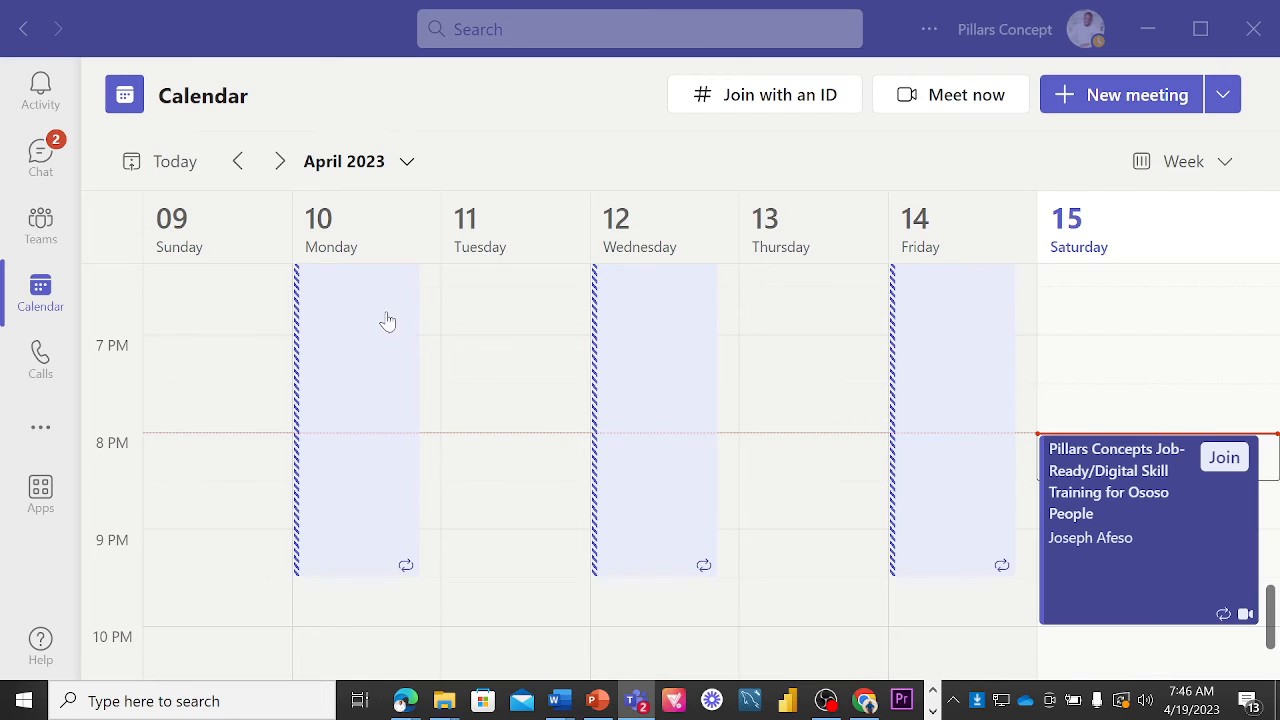
{"action": "left_click", "coordinate": [60, 157]}
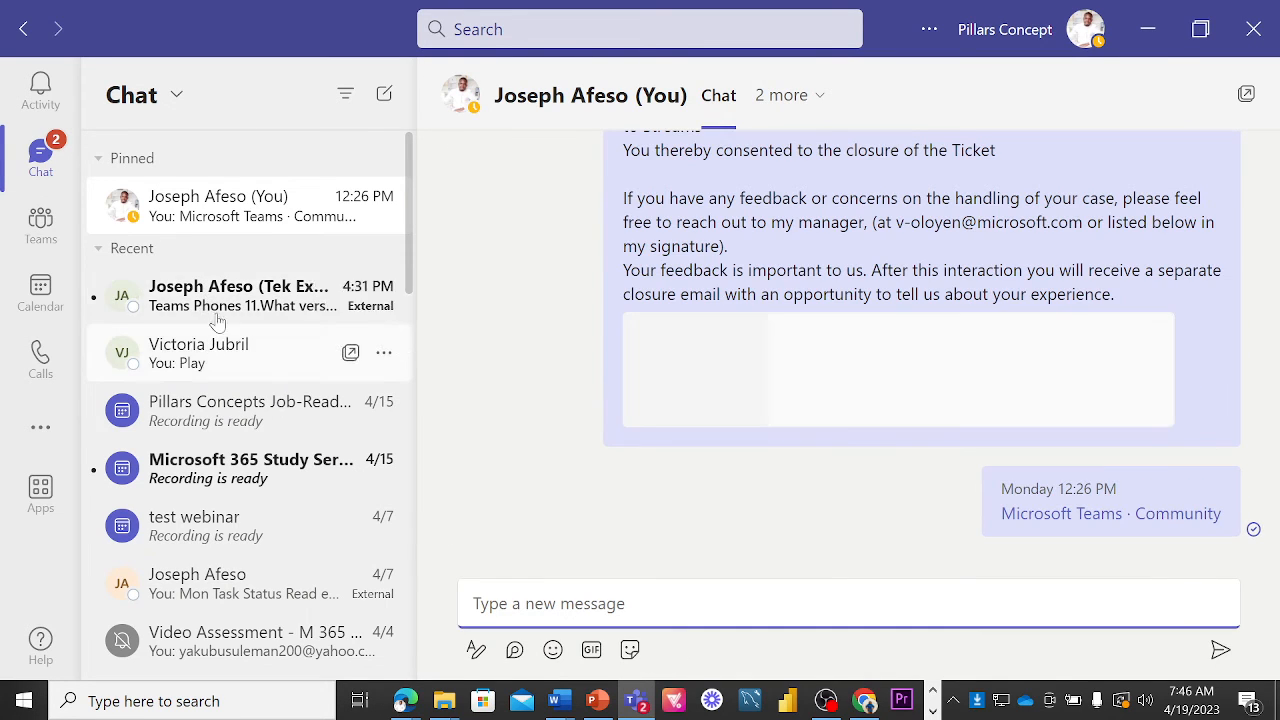
{"action": "left_click", "coordinate": [217, 310]}
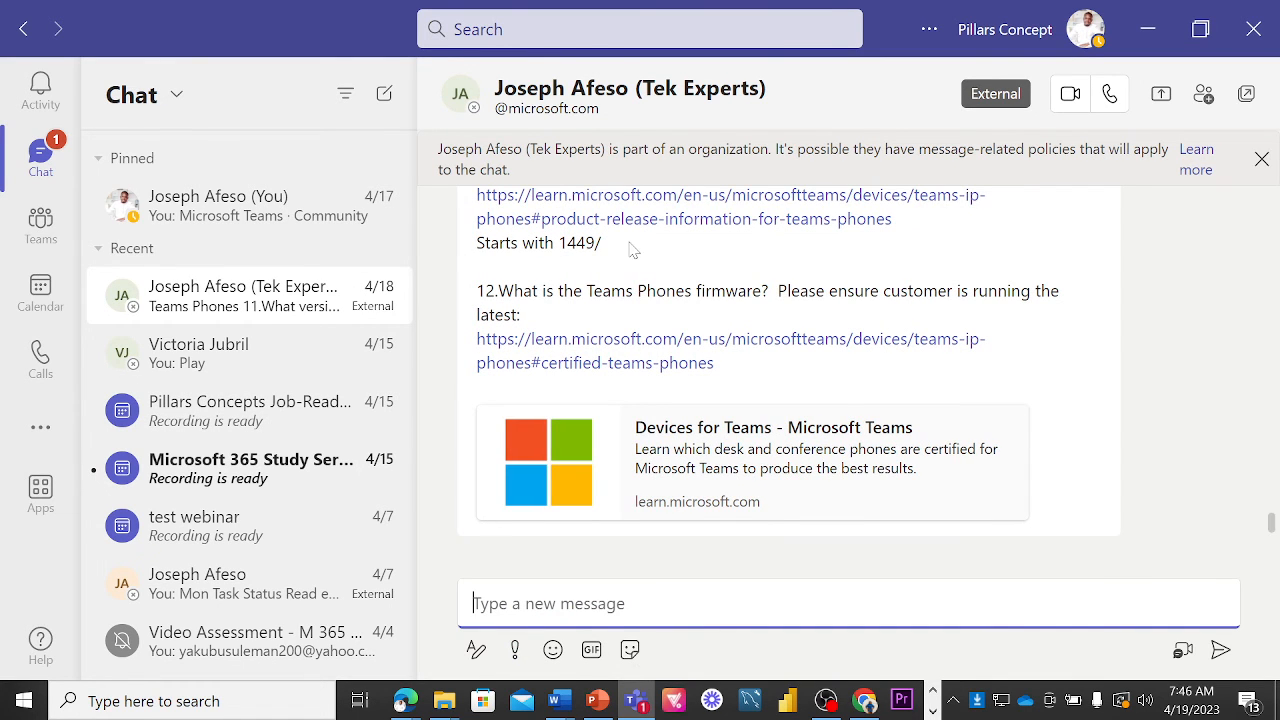
{"action": "left_click_drag", "start_coordinate": [600, 110], "coordinate": [545, 112]}
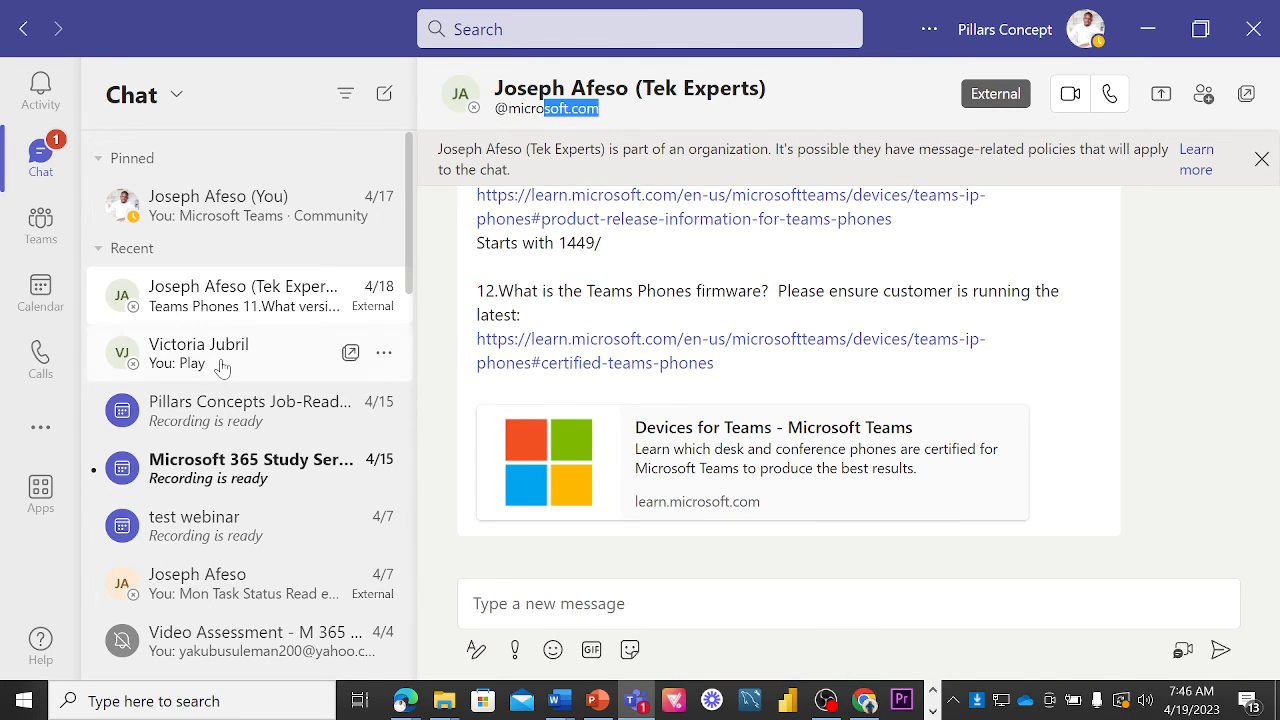
- Compare it with another contact's chat, then minimize Teams to get back to the browser
{"action": "left_click", "coordinate": [222, 366]}
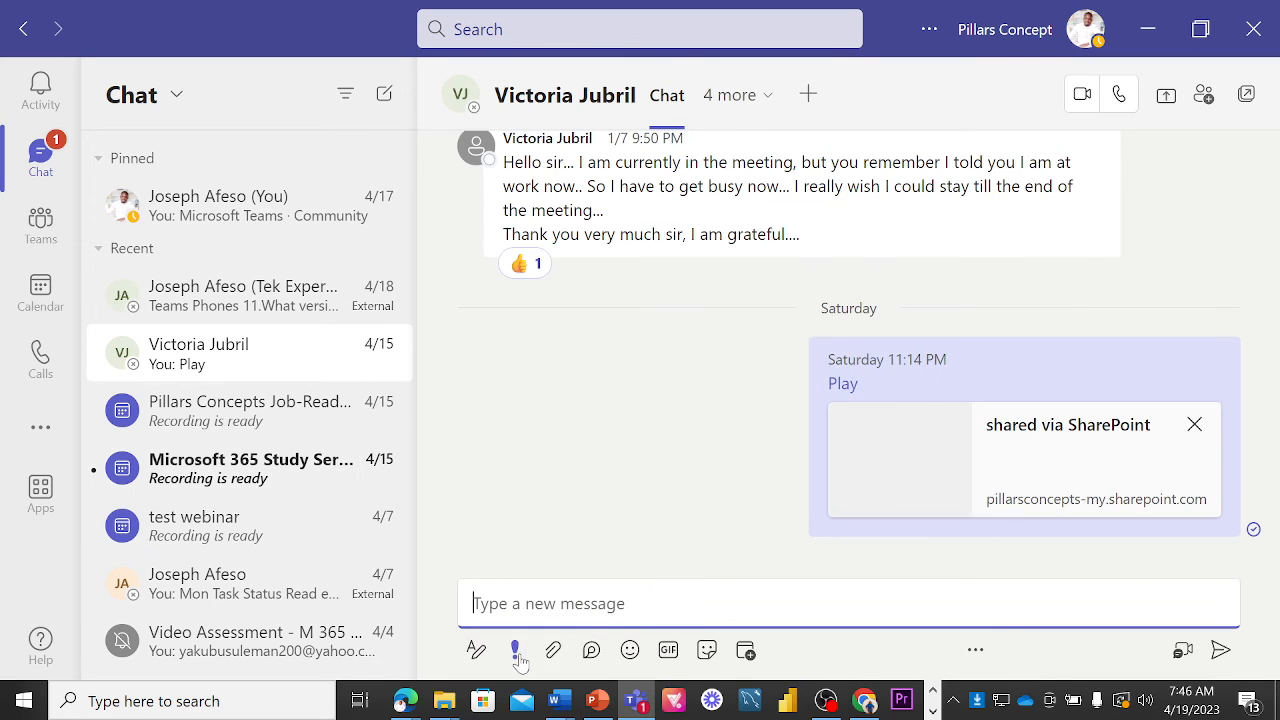
{"action": "left_click", "coordinate": [553, 652]}
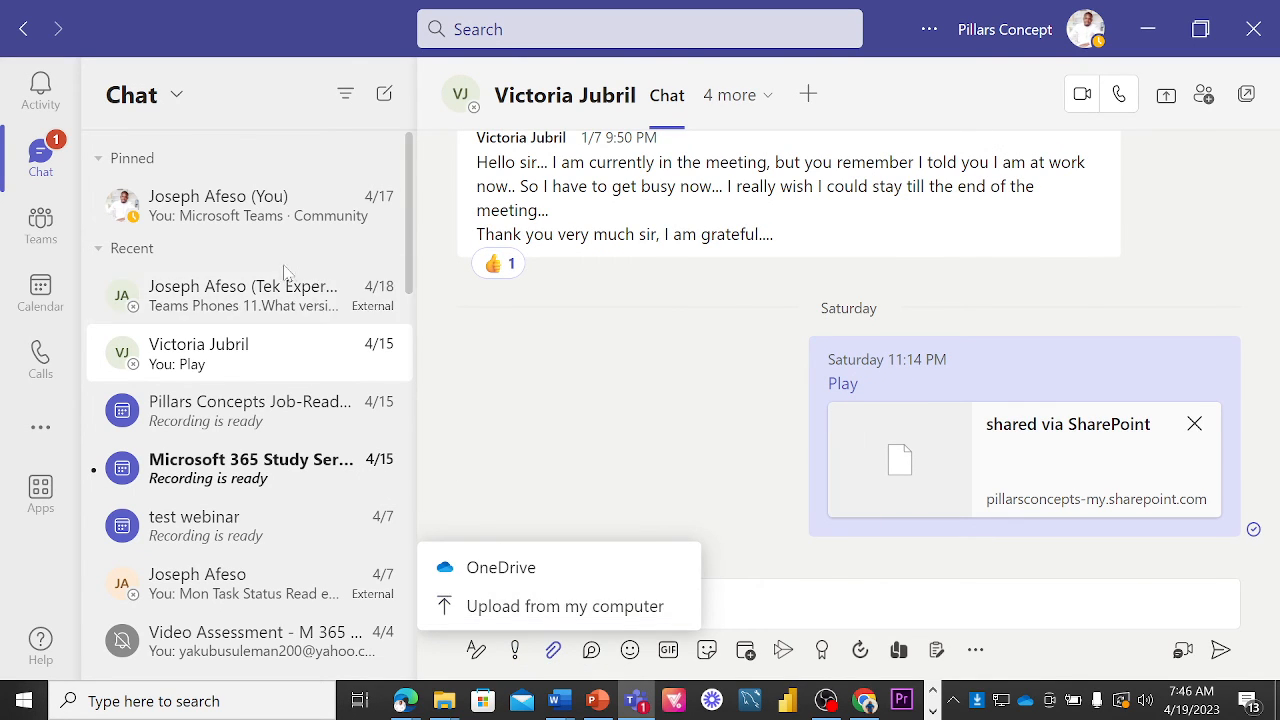
{"action": "left_click", "coordinate": [249, 302]}
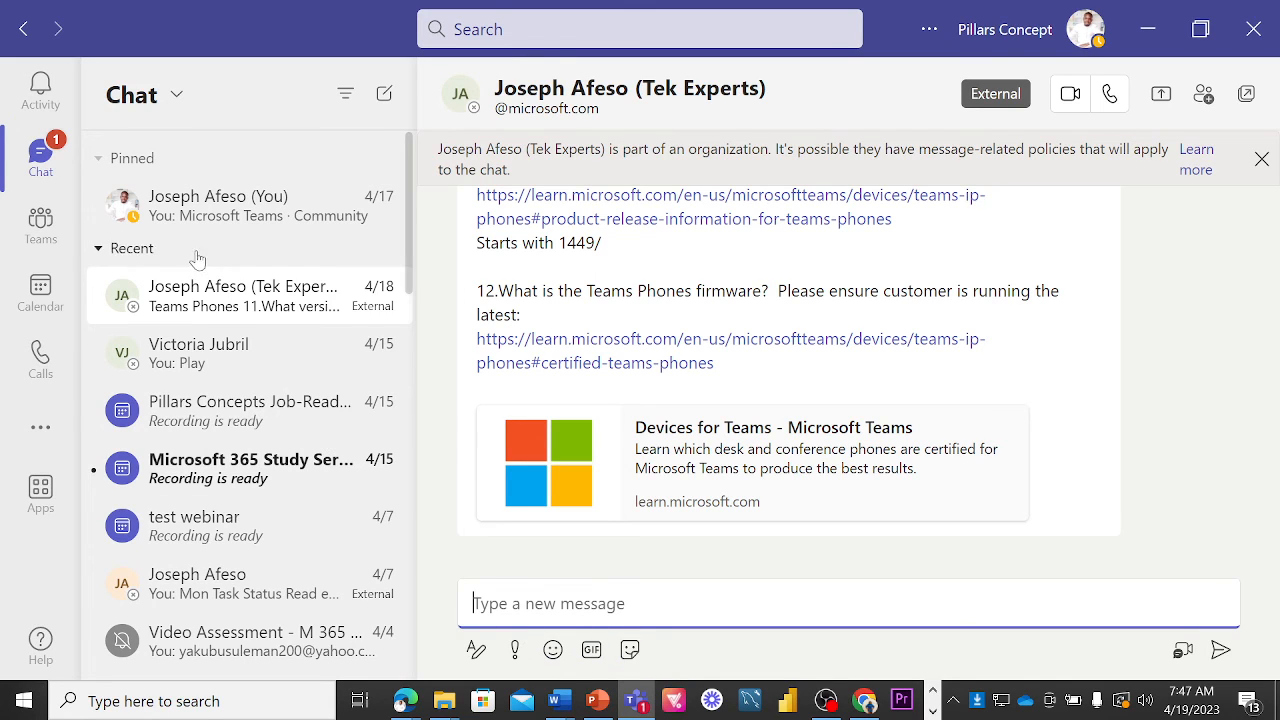
{"action": "left_click", "coordinate": [205, 355]}
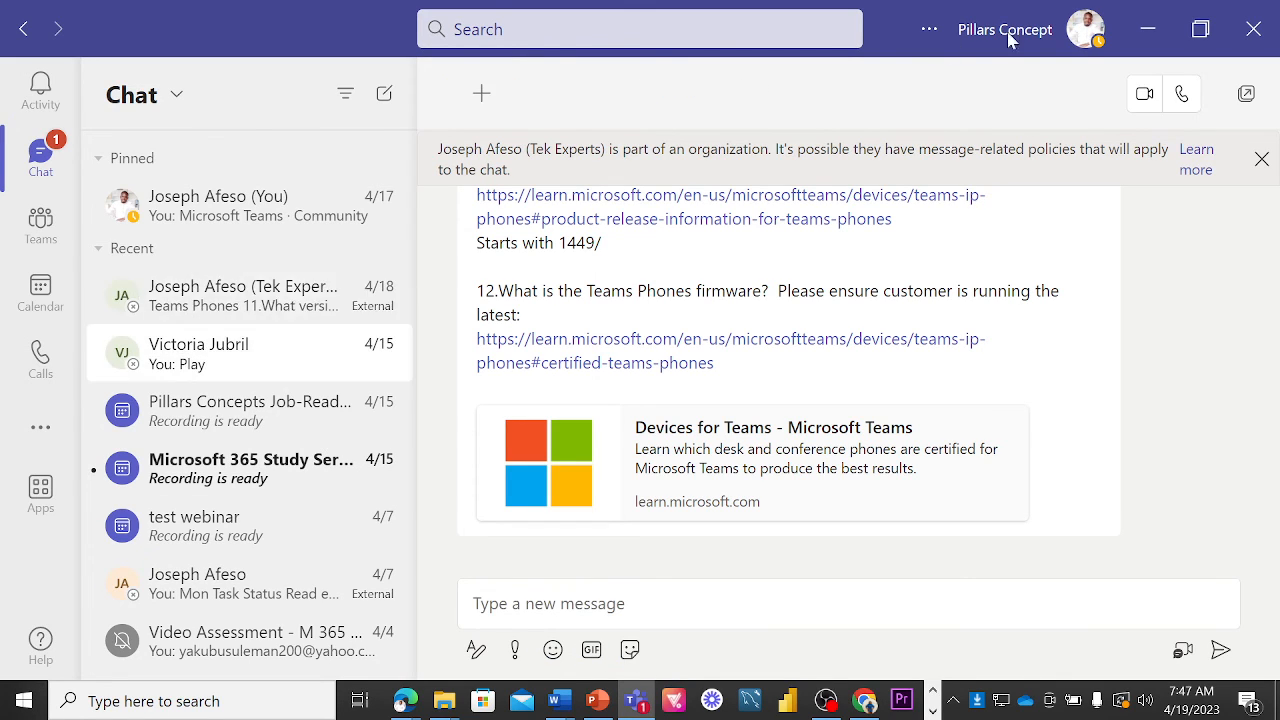
{"action": "left_click", "coordinate": [1148, 29]}
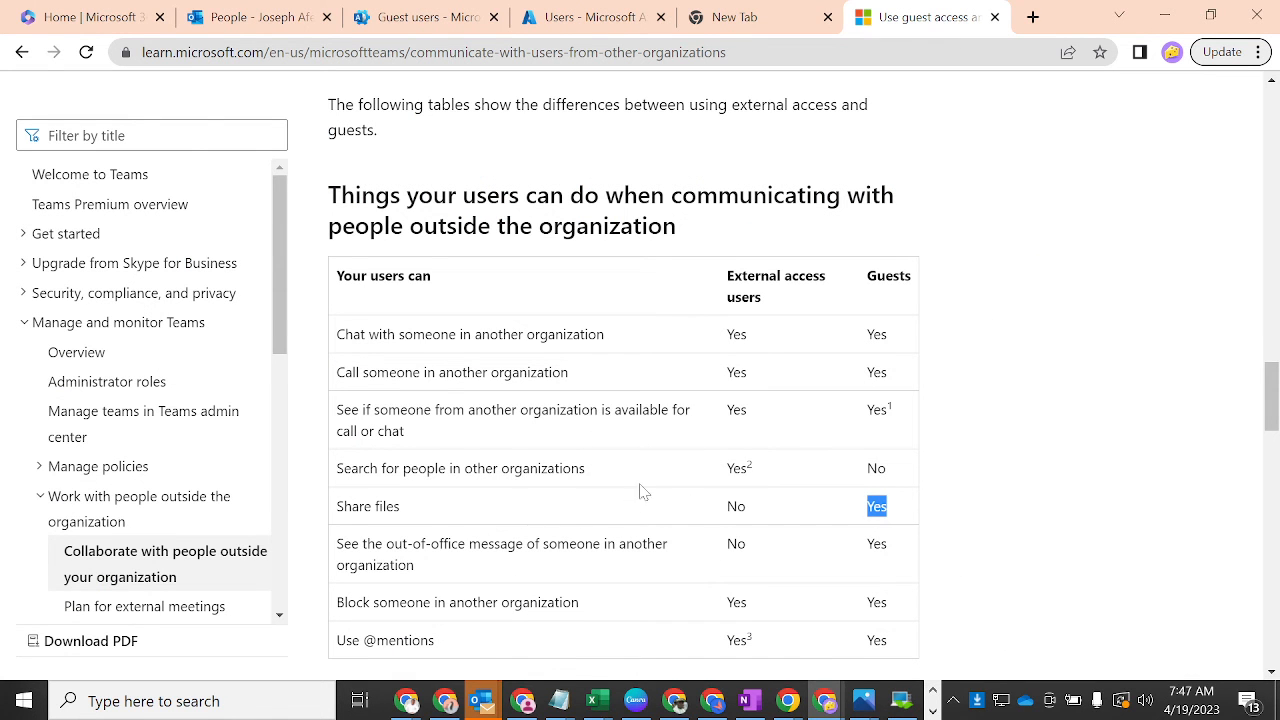
- Clear the table selection and scroll to the external-versus-guest capabilities table
{"action": "left_click_drag", "start_coordinate": [754, 511], "coordinate": [712, 505]}
{"action": "left_click", "coordinate": [955, 518]}
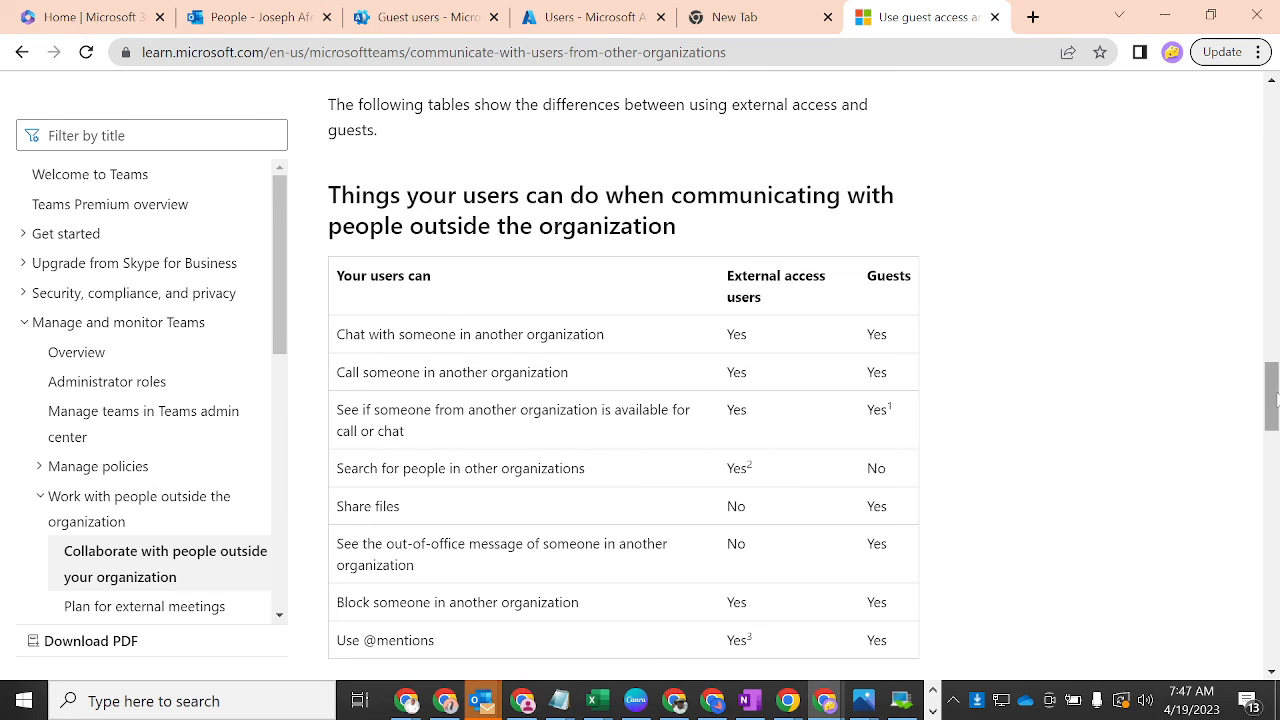
{"action": "mouse_move", "coordinate": [1266, 403]}
{"action": "left_mouse_down"}
{"action": "mouse_move", "coordinate": [1268, 505]}
{"action": "mouse_move", "coordinate": [1266, 423]}
{"action": "left_mouse_up"}
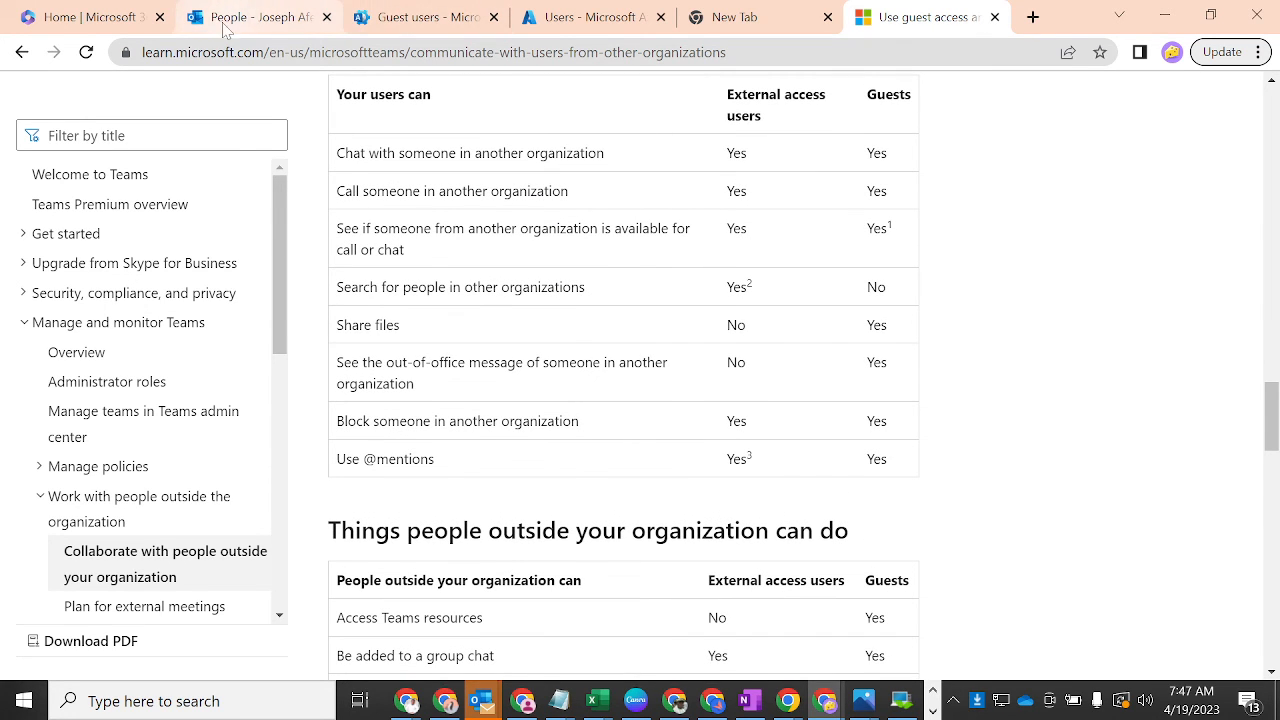
- Back on the admin center Guest users page, close the guest's details and choose Add a guest user
{"action": "left_click", "coordinate": [419, 12]}
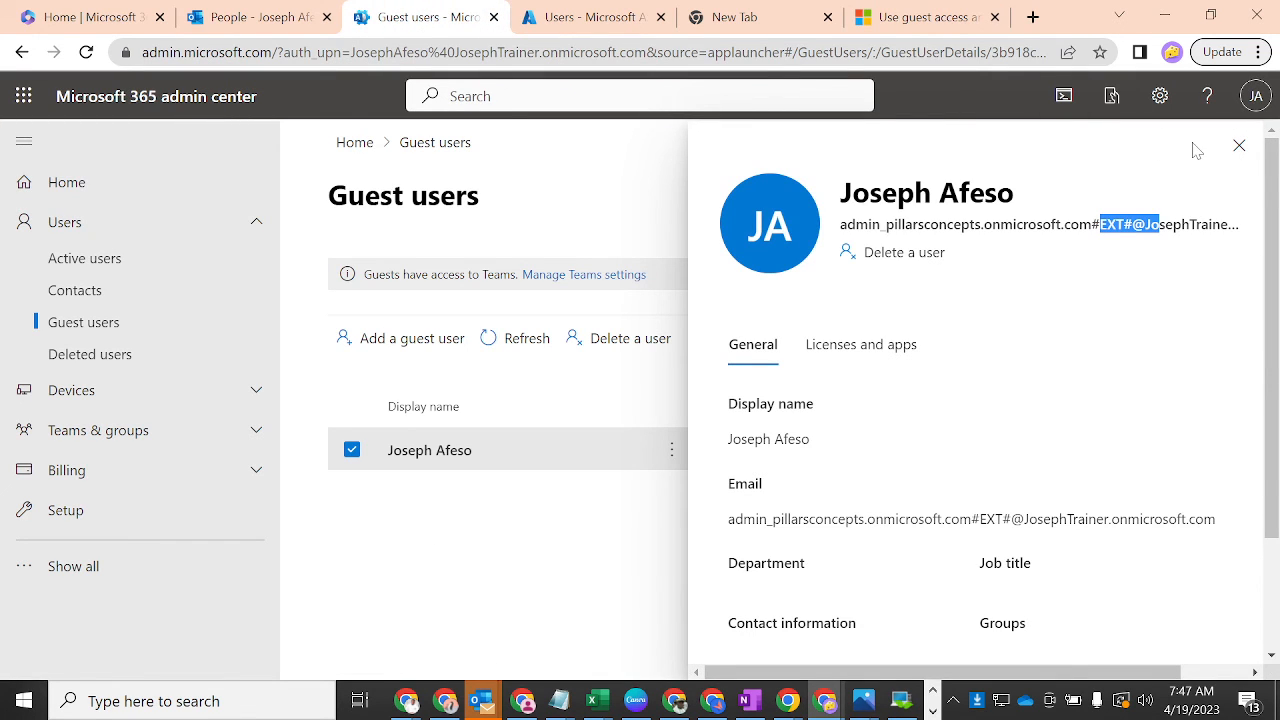
{"action": "left_click", "coordinate": [1239, 147]}
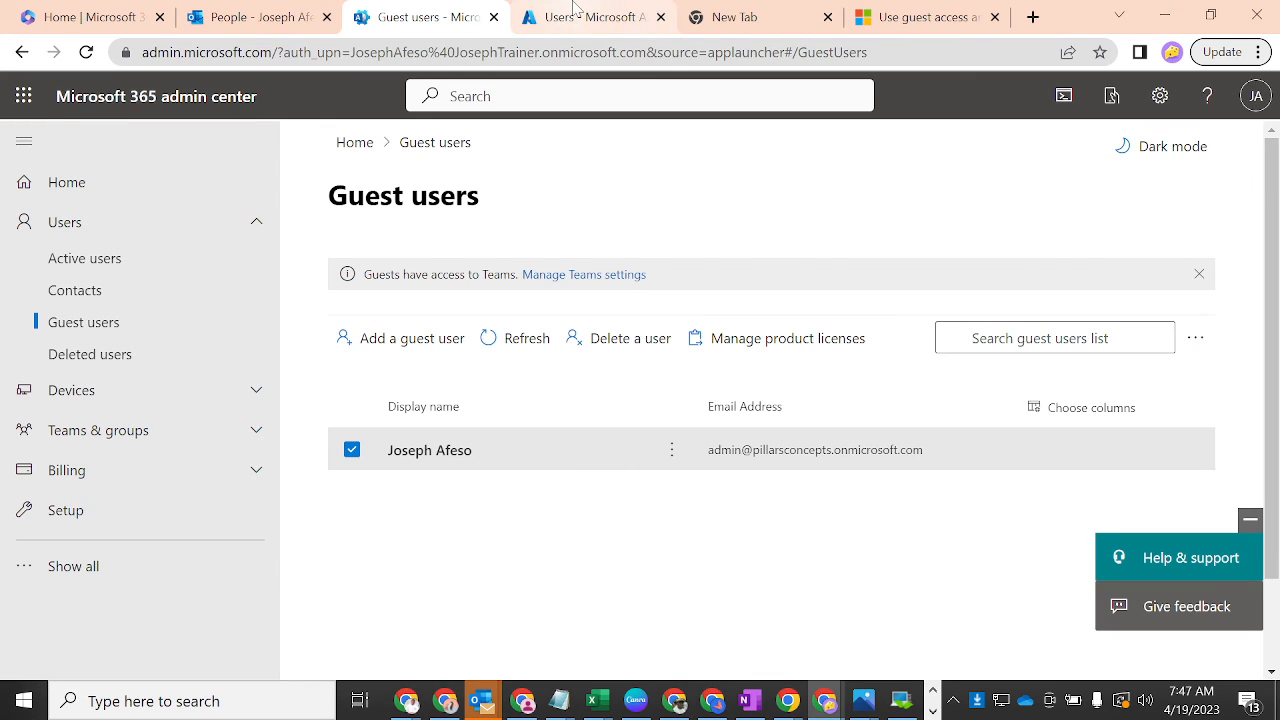
{"action": "left_click", "coordinate": [396, 338]}
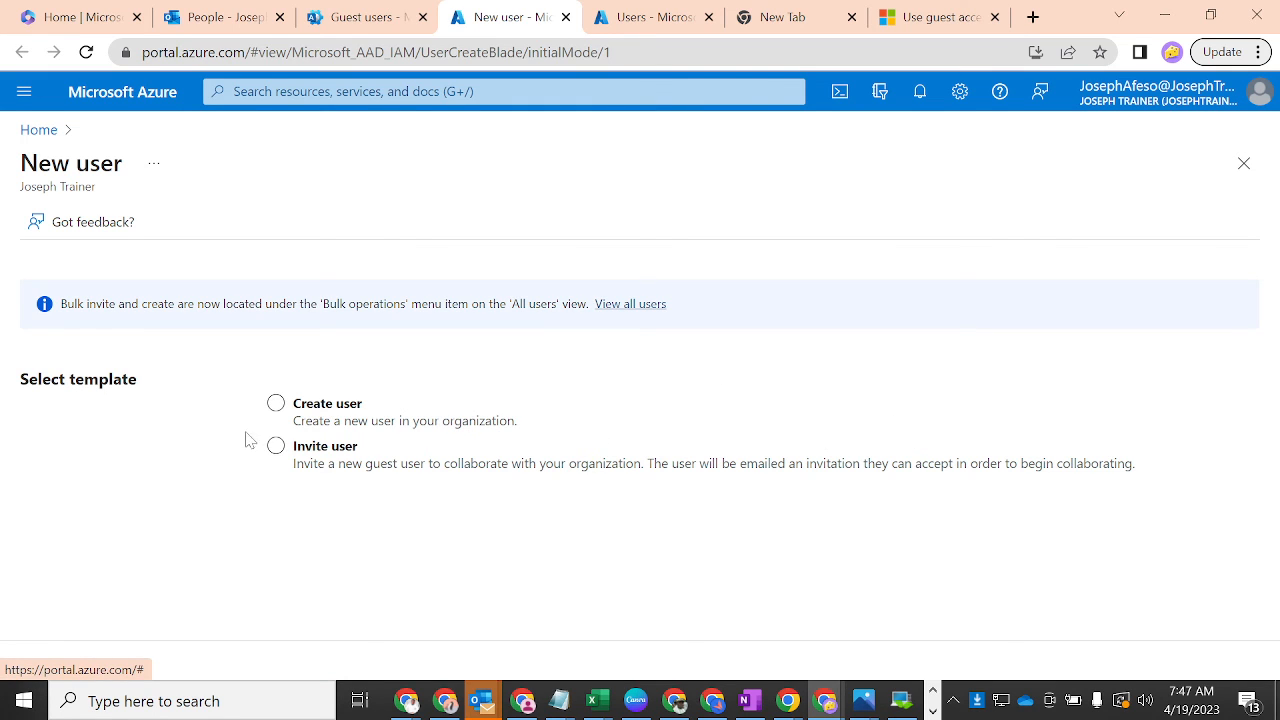
- Pick the Create user template in Azure, review the Identity domain and User name fields, then return to Guest users
{"action": "left_click", "coordinate": [276, 446]}
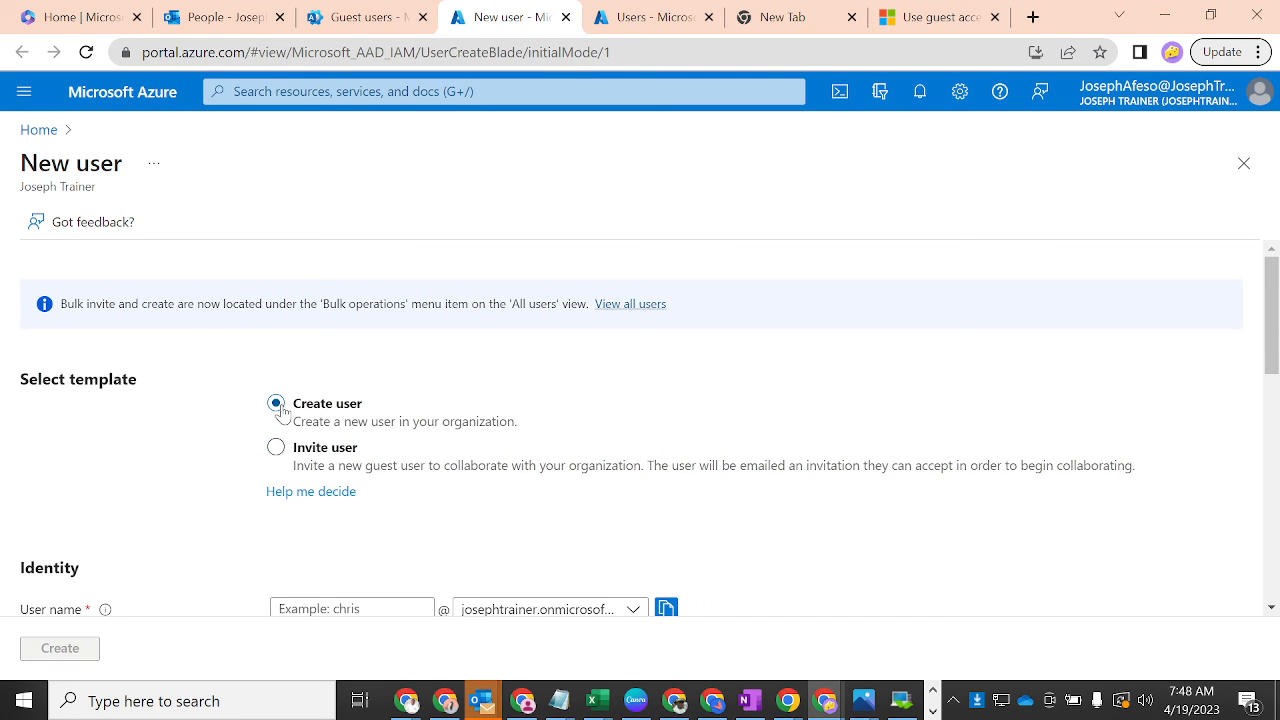
{"action": "left_click_drag", "start_coordinate": [1273, 355], "coordinate": [1273, 453]}
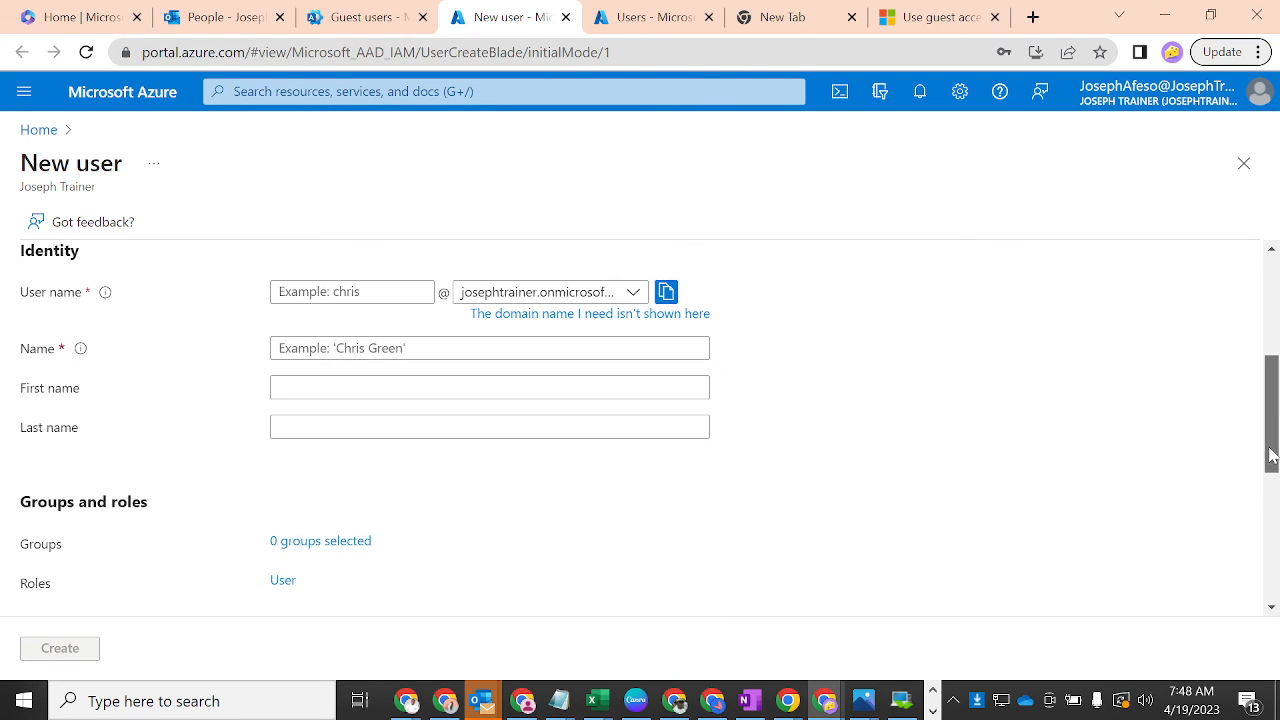
{"action": "left_click", "coordinate": [633, 293]}
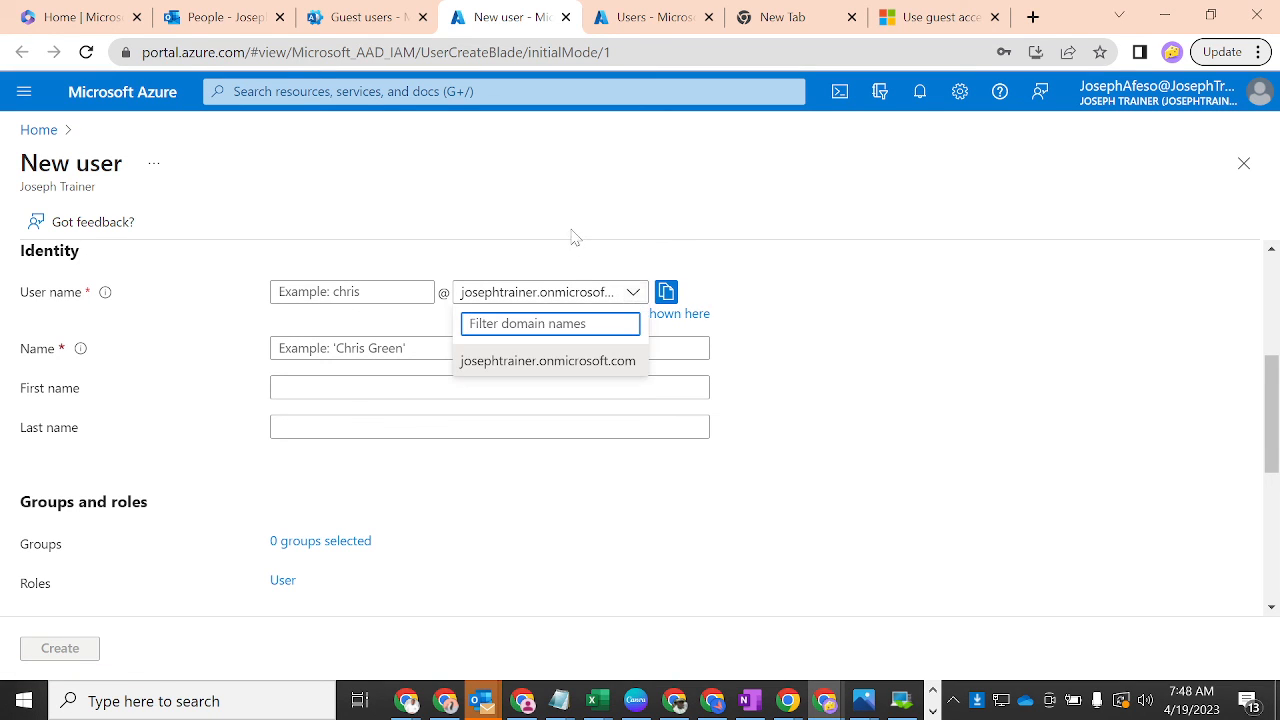
{"action": "left_click", "coordinate": [380, 292]}
{"action": "left_click", "coordinate": [370, 292]}
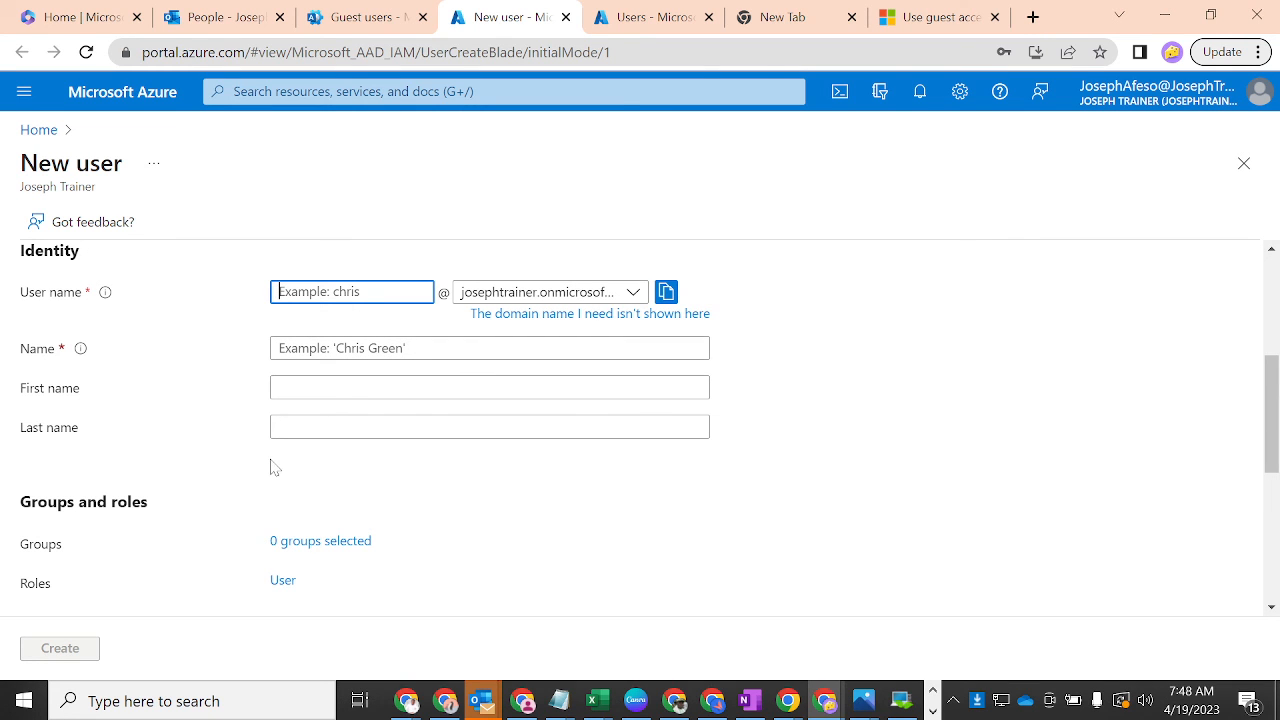
{"action": "mouse_move", "coordinate": [1277, 345]}
{"action": "left_mouse_down"}
{"action": "mouse_move", "coordinate": [1272, 518]}
{"action": "mouse_move", "coordinate": [1270, 336]}
{"action": "left_mouse_up"}
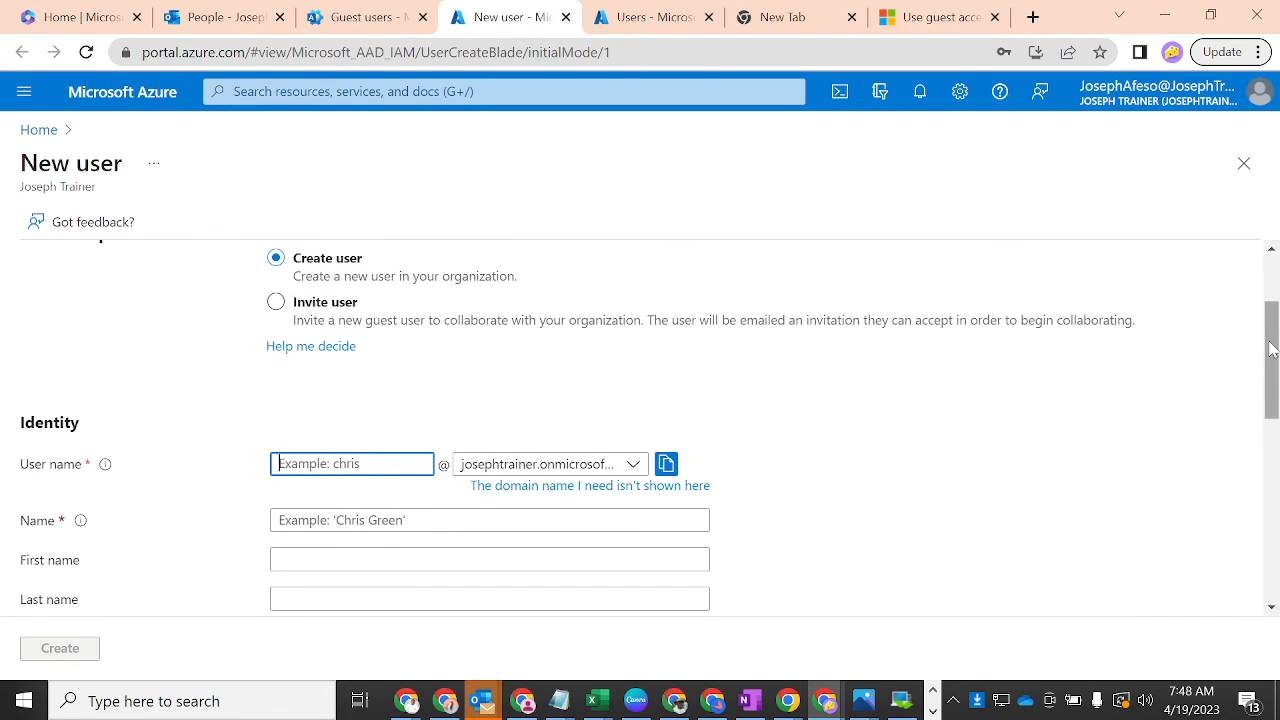
{"action": "mouse_move", "coordinate": [1272, 348]}
{"action": "left_mouse_down"}
{"action": "mouse_move", "coordinate": [1272, 484]}
{"action": "mouse_move", "coordinate": [1272, 326]}
{"action": "left_mouse_up"}
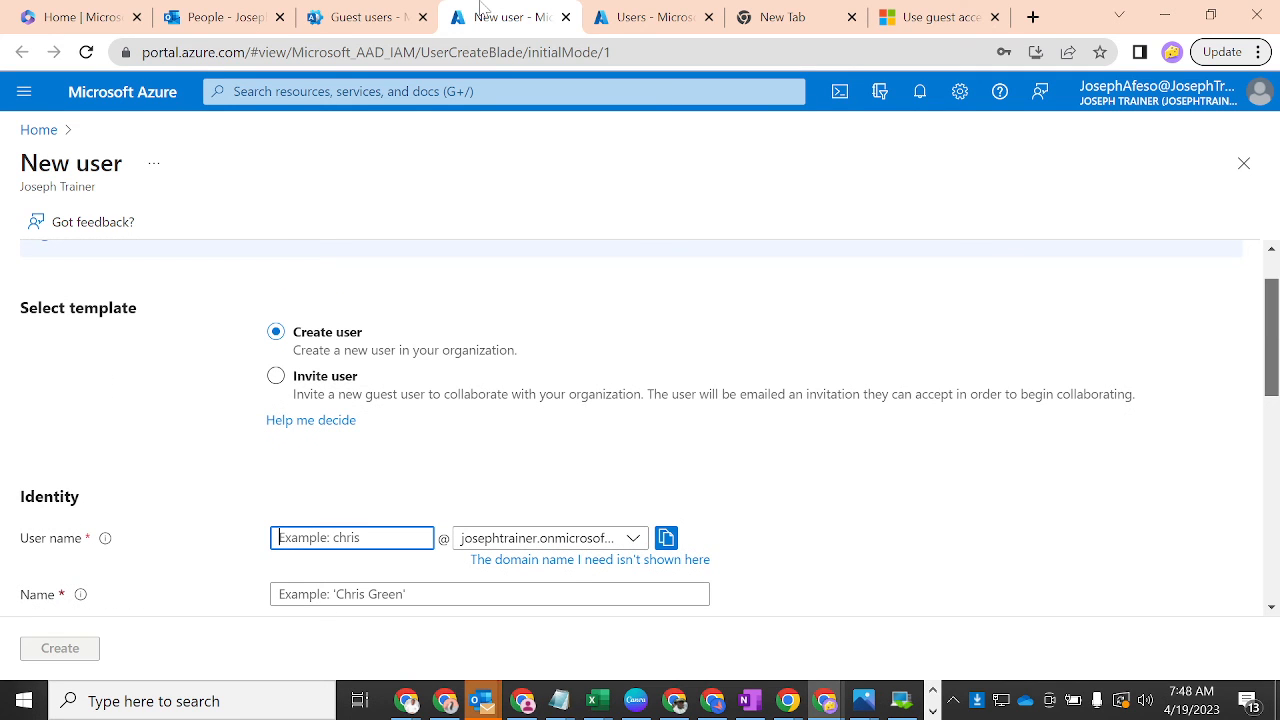
{"action": "left_click", "coordinate": [342, 20]}
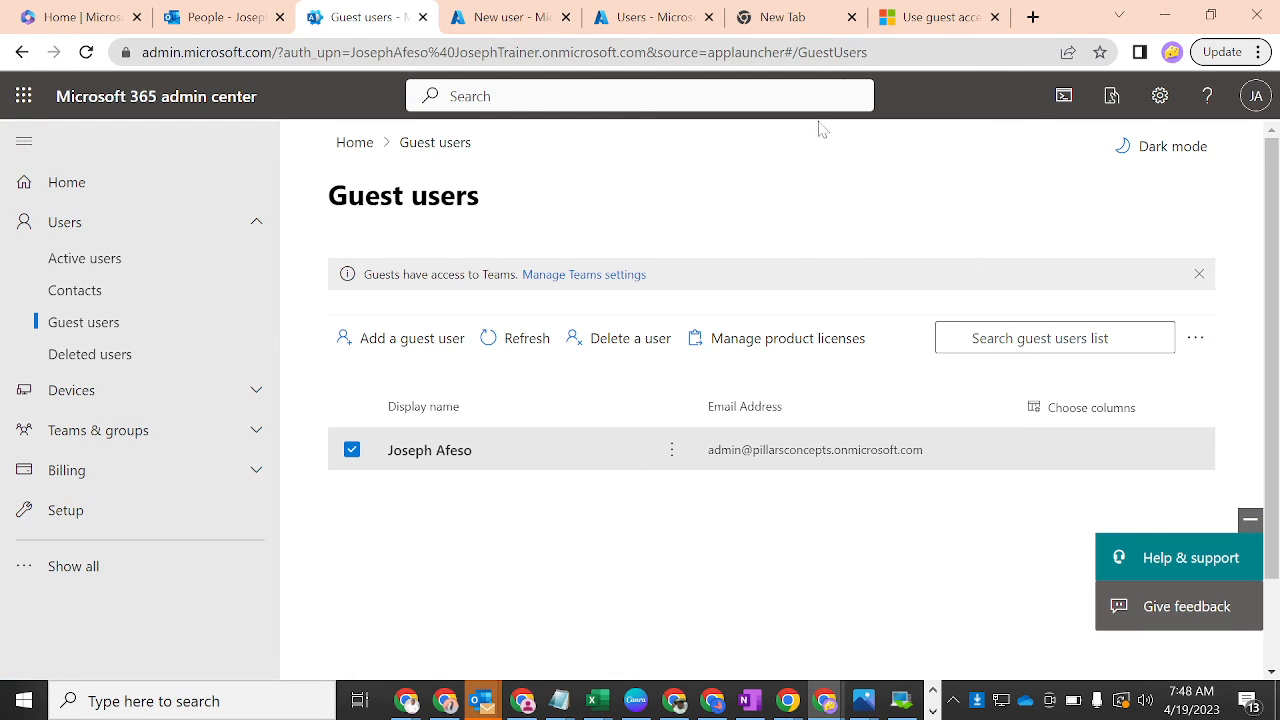
- Switch to another Chrome profile and load LinkedIn notifications by entering 'linked' in the address bar
{"action": "left_click", "coordinate": [1172, 52]}
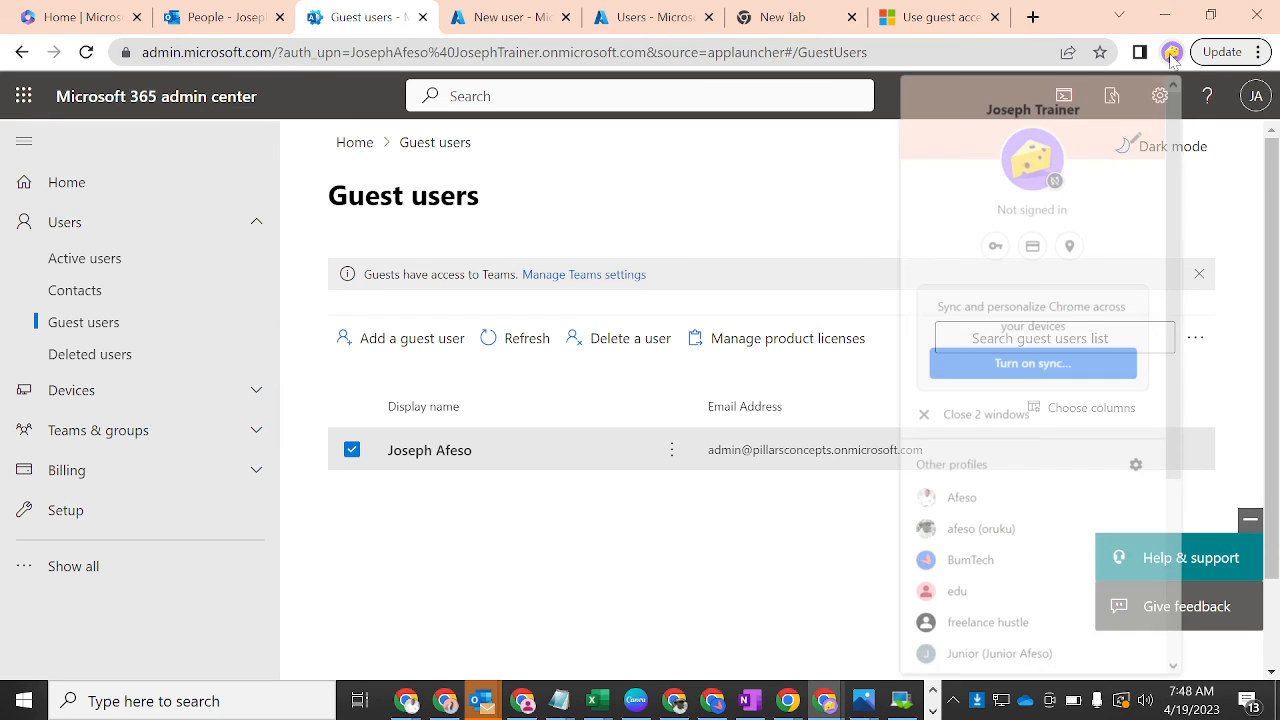
{"action": "left_click", "coordinate": [960, 501]}
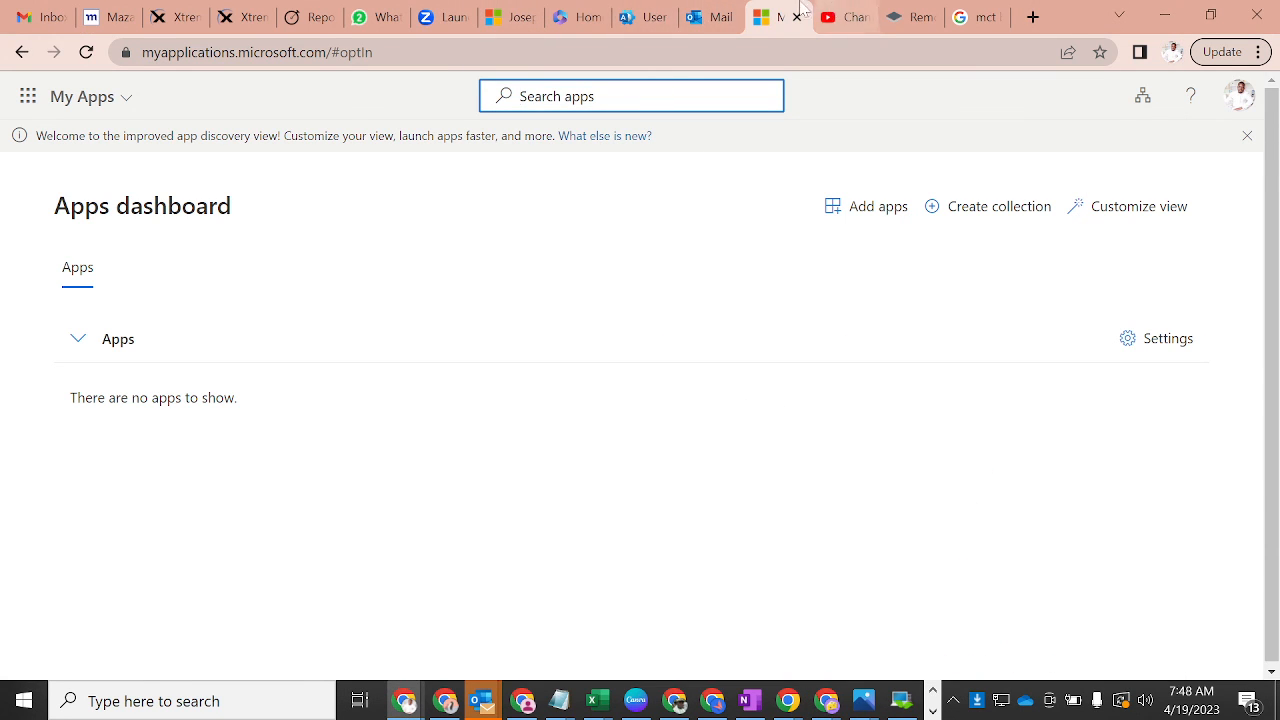
{"action": "key", "text": "ctrl+l"}
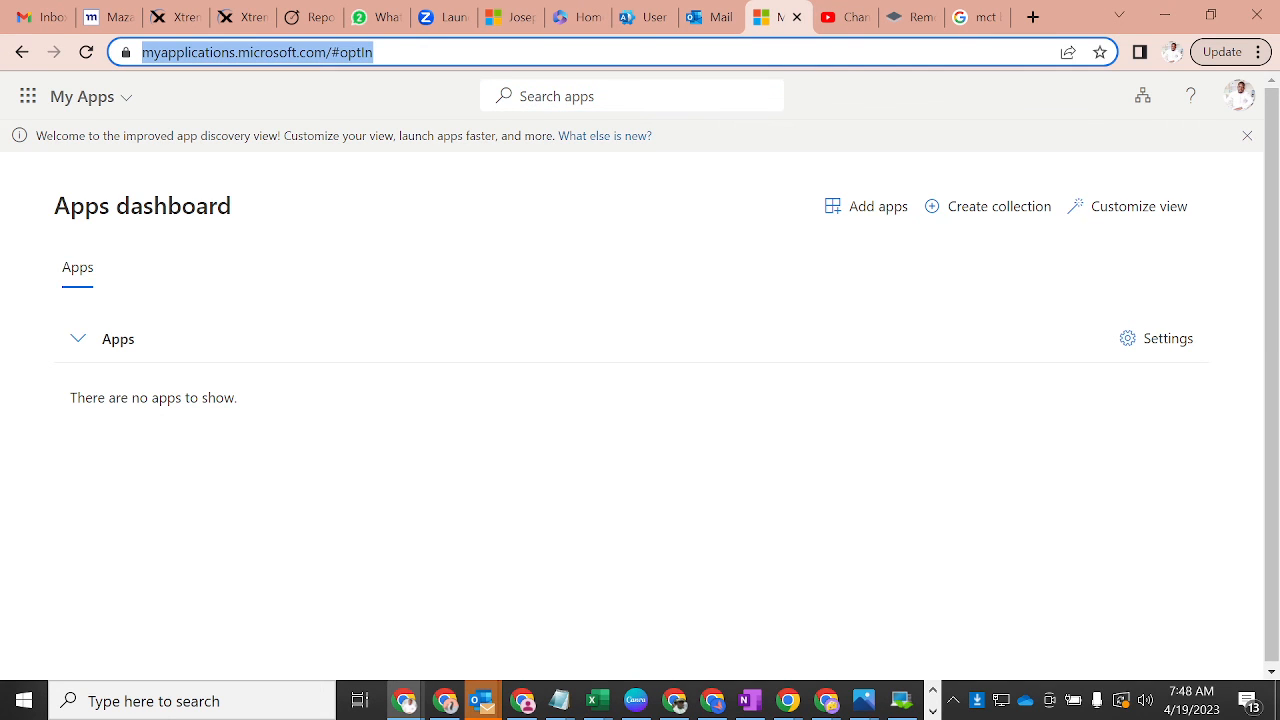
{"action": "type", "text": "linked"}
{"action": "key", "text": "Return"}
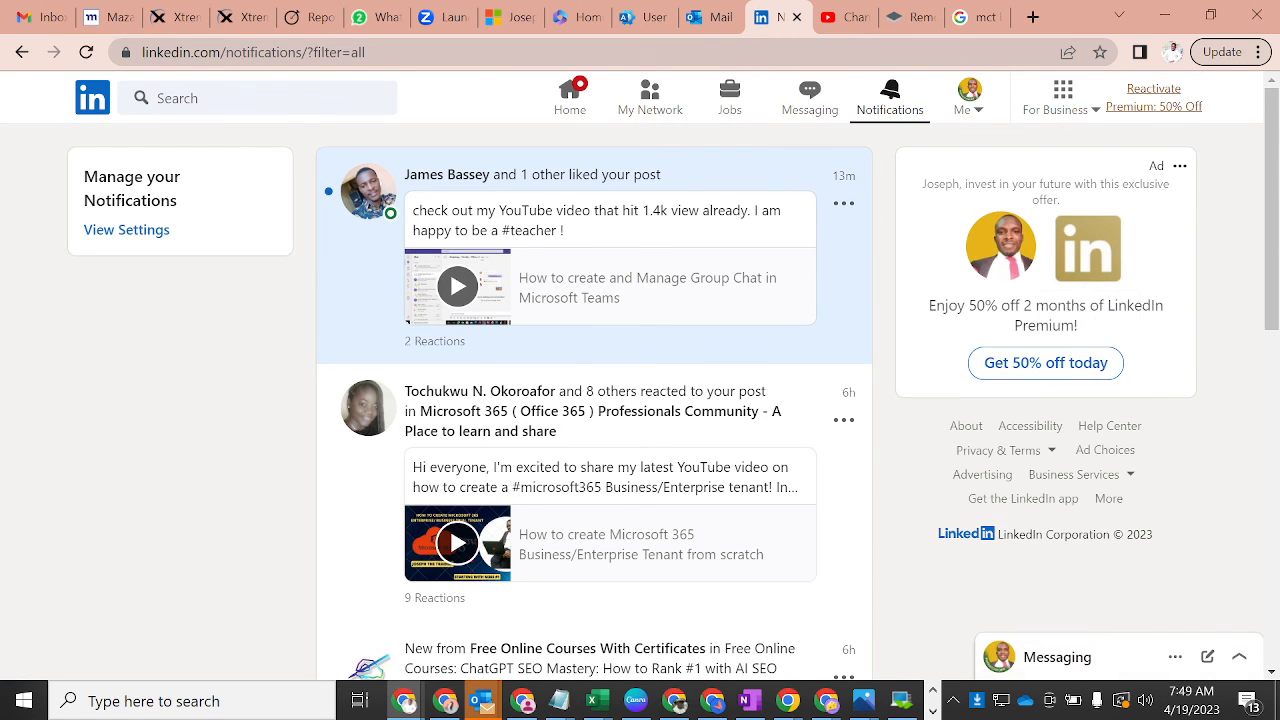
- Open View Profile from the Me menu and scroll through the account's own LinkedIn profile
{"action": "left_click", "coordinate": [969, 92]}
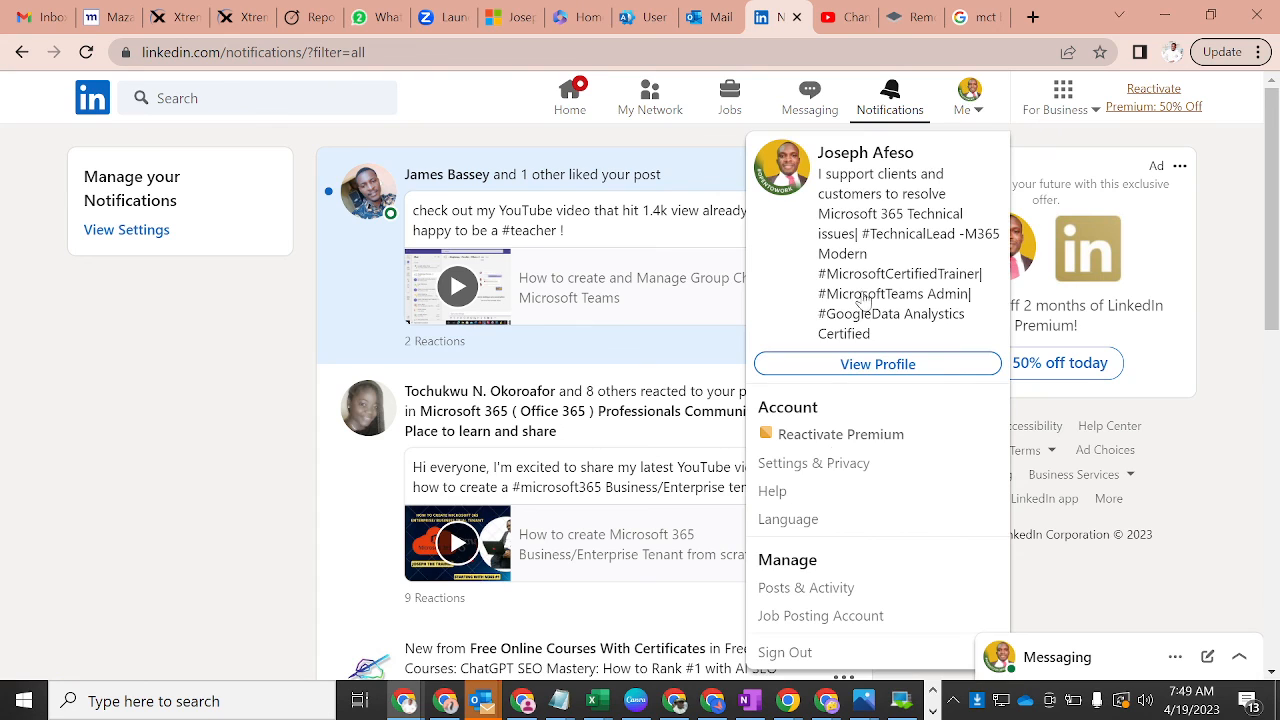
{"action": "left_click", "coordinate": [825, 366]}
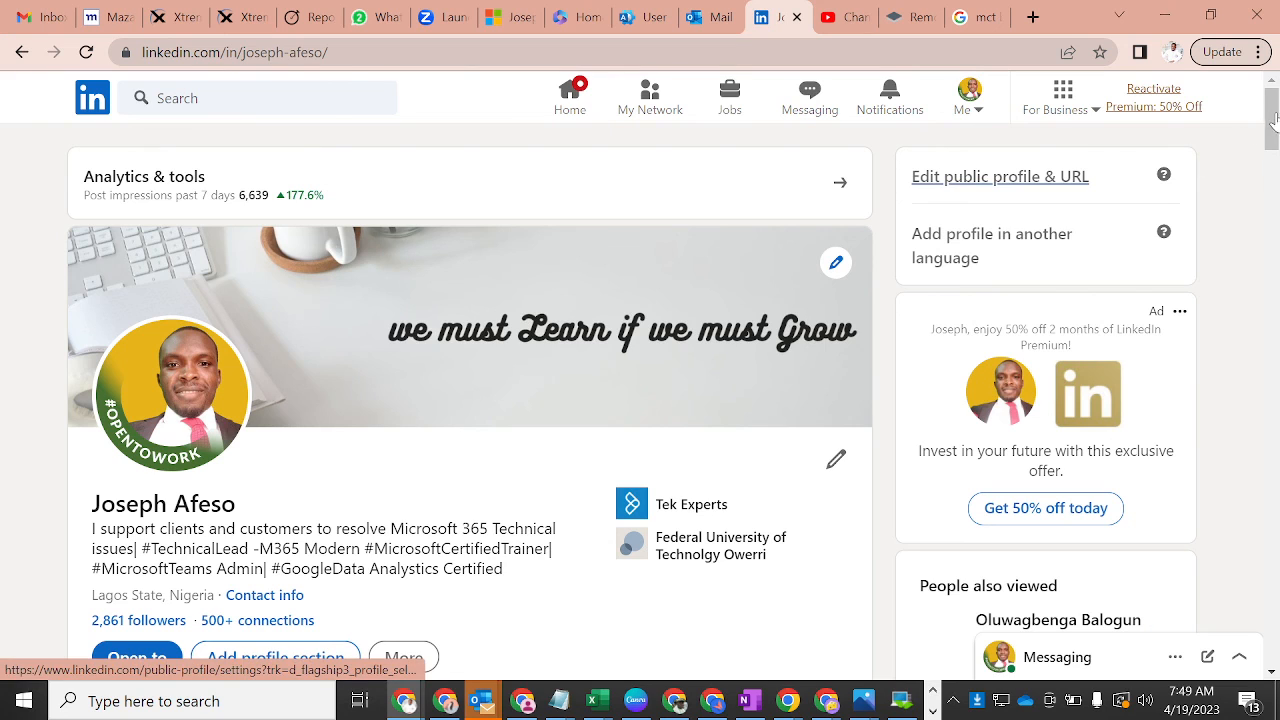
{"action": "left_click_drag", "start_coordinate": [1275, 120], "coordinate": [1275, 128]}
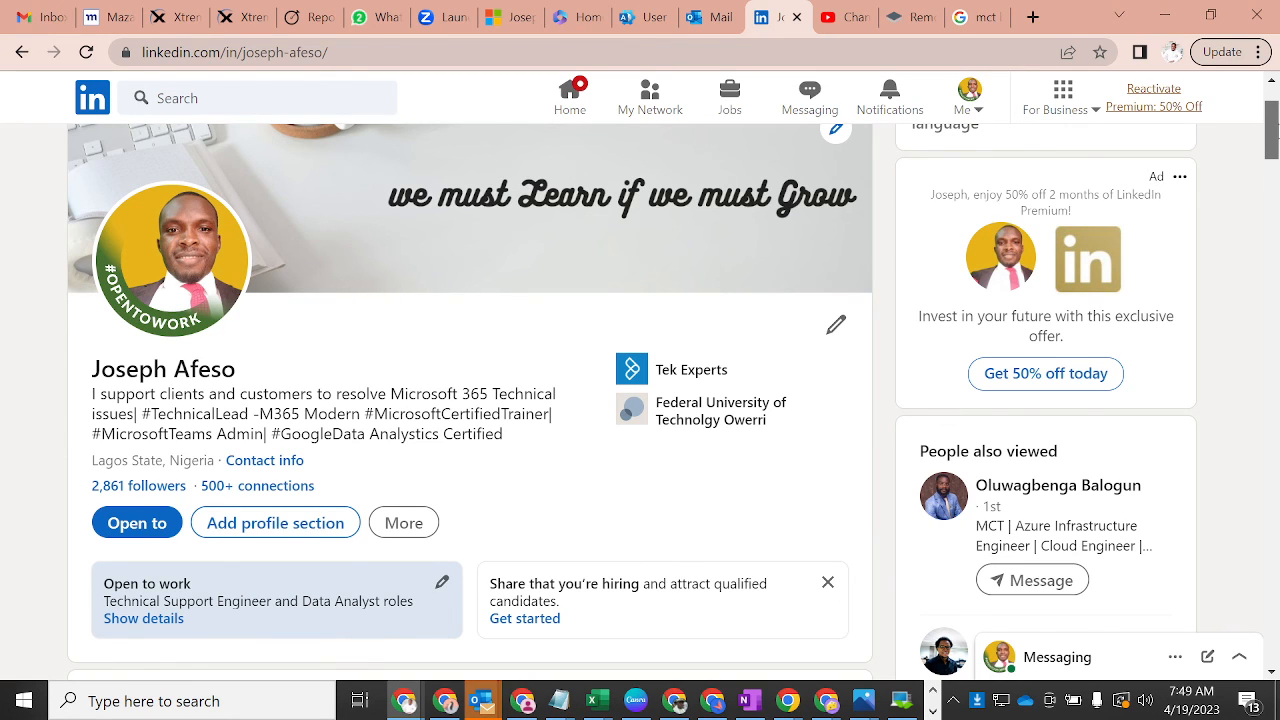
{"action": "scroll", "coordinate": [1274, 125], "scroll_direction": "up", "scroll_amount": 1}
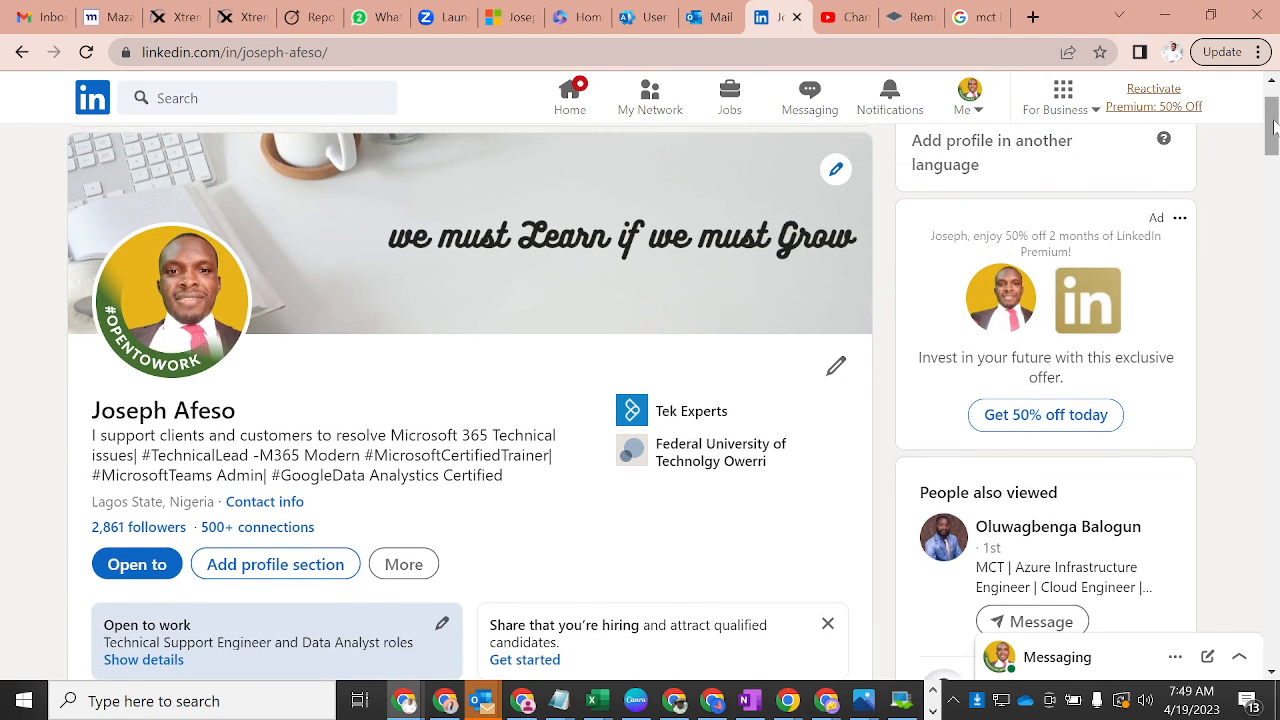
{"action": "scroll", "coordinate": [1274, 125], "scroll_direction": "up", "scroll_amount": 2}
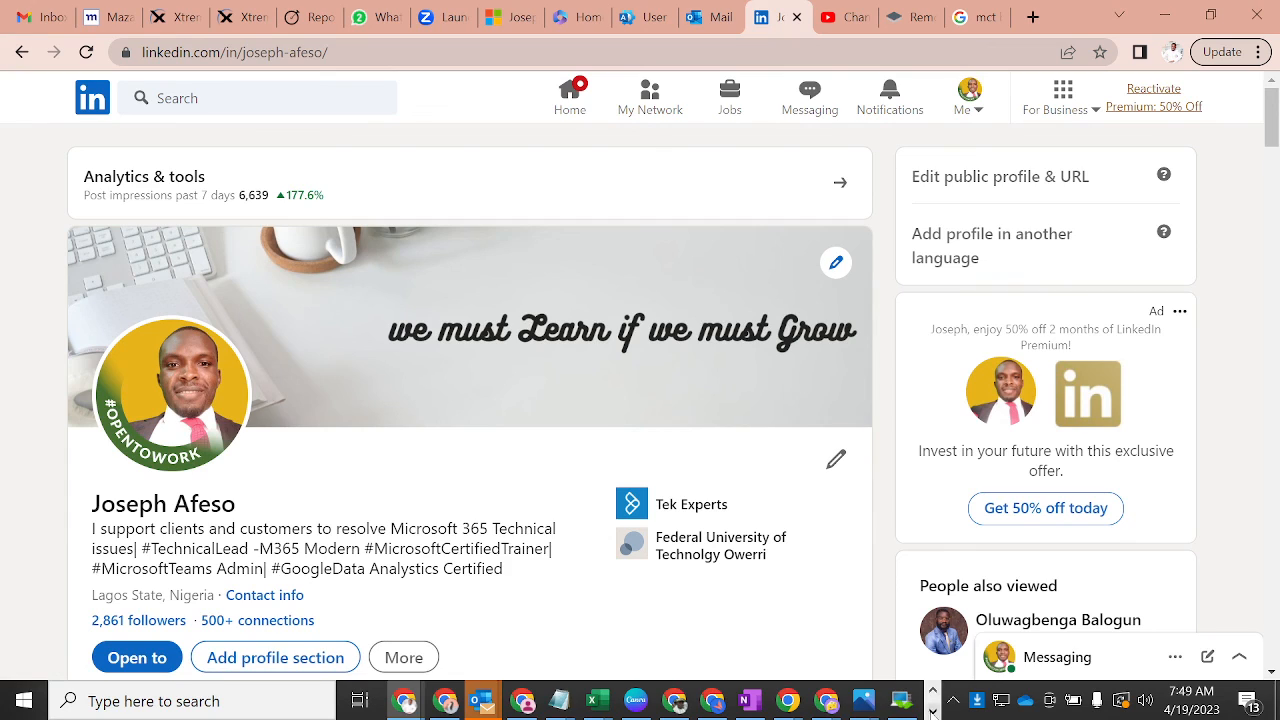
{"action": "left_click", "coordinate": [932, 711]}
{"action": "left_click", "coordinate": [932, 692]}
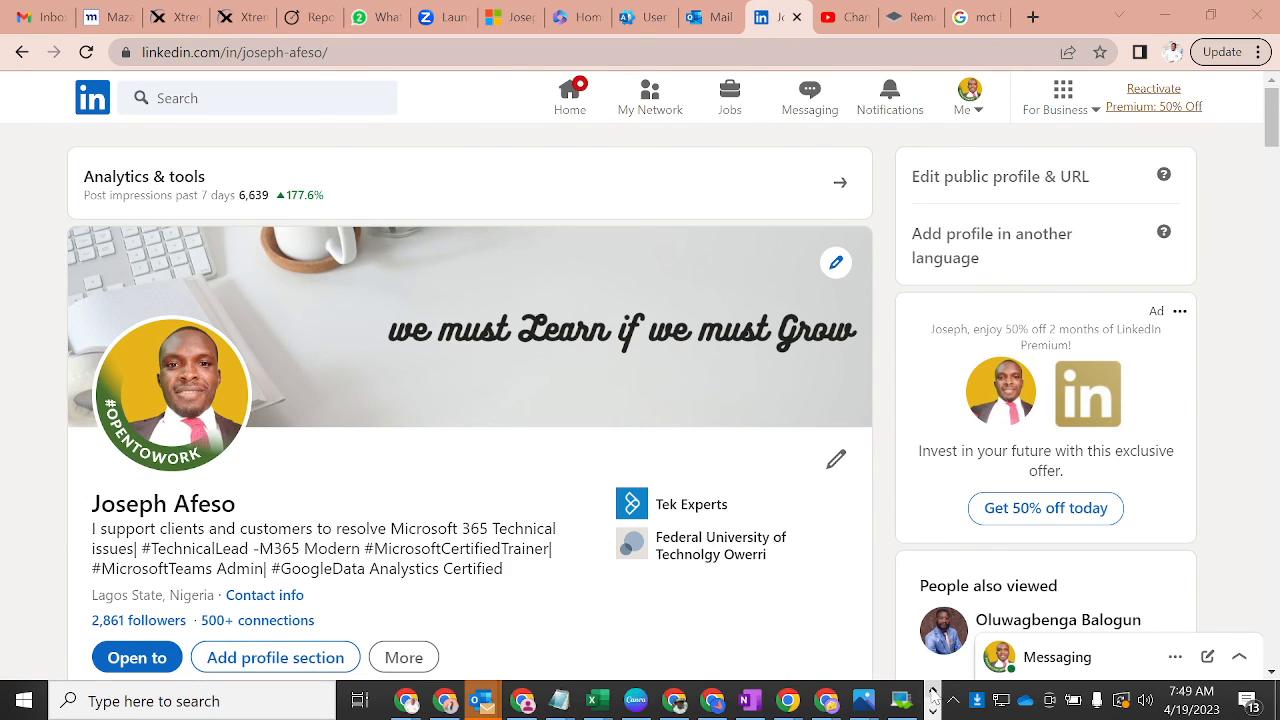